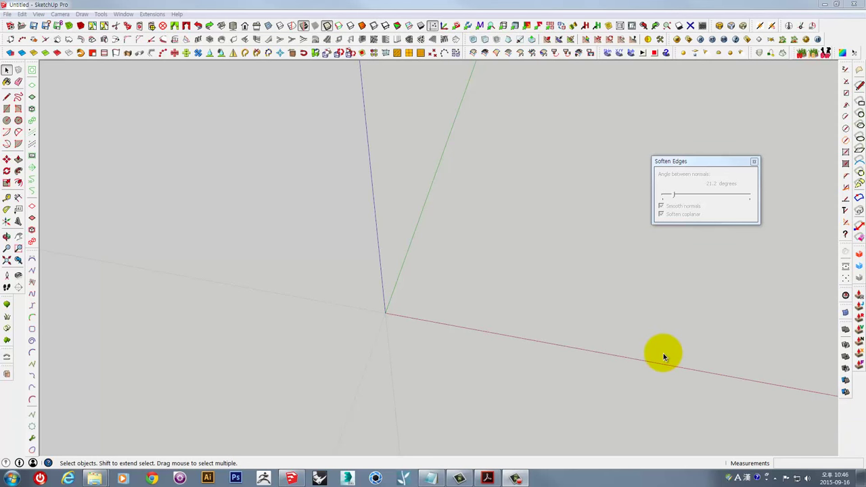
# - Orbit the view until the finished lamp model appears beside the axes
pyautogui.moveTo(510, 302)
pyautogui.mouseDown(button='middle')
pyautogui.moveTo(458, 315)
pyautogui.moveTo(480, 345)
pyautogui.moveTo(499, 348)
pyautogui.moveTo(481, 329)
pyautogui.moveTo(433, 318)
pyautogui.moveTo(426, 335)
pyautogui.moveTo(426, 318)
pyautogui.mouseUp(button='middle')
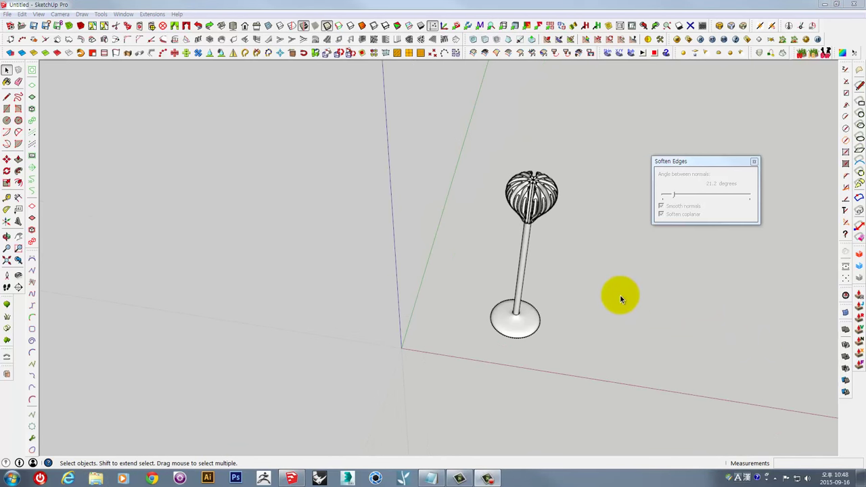
pyautogui.moveTo(606, 316)
pyautogui.mouseDown(button='middle')
pyautogui.moveTo(575, 294)
pyautogui.moveTo(547, 299)
pyautogui.moveTo(548, 311)
pyautogui.moveTo(547, 270)
pyautogui.moveTo(508, 257)
pyautogui.mouseUp(button='middle')
# - Select the whole lamp model and move it farther away from the origin
pyautogui.click(444, 155)
pyautogui.moveTo(444, 155); pyautogui.dragTo(420, 191, button='middle')
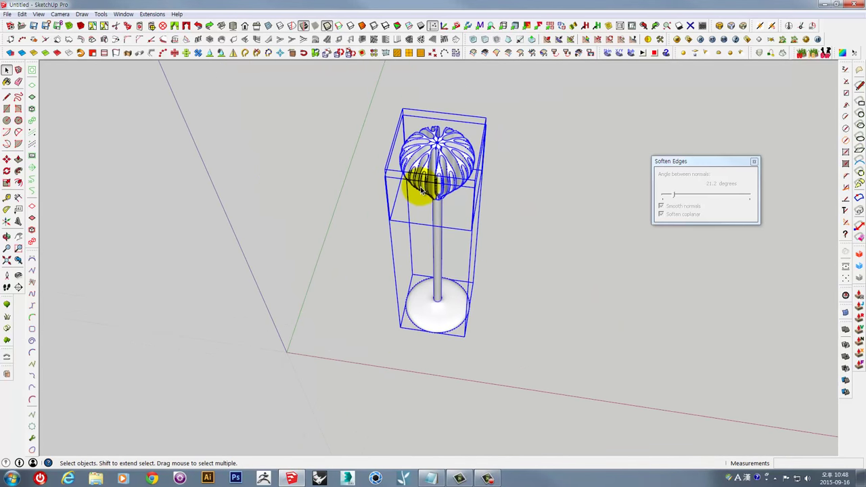
pyautogui.press('m')
pyautogui.click(496, 266)
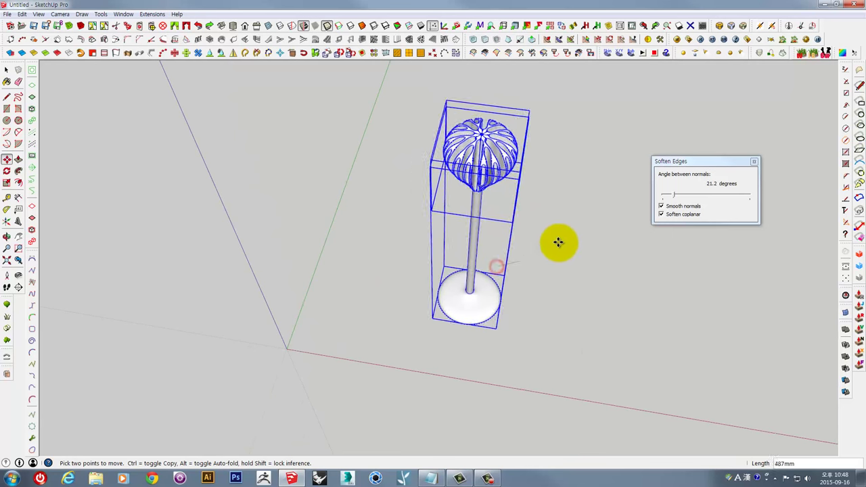
pyautogui.click(570, 270)
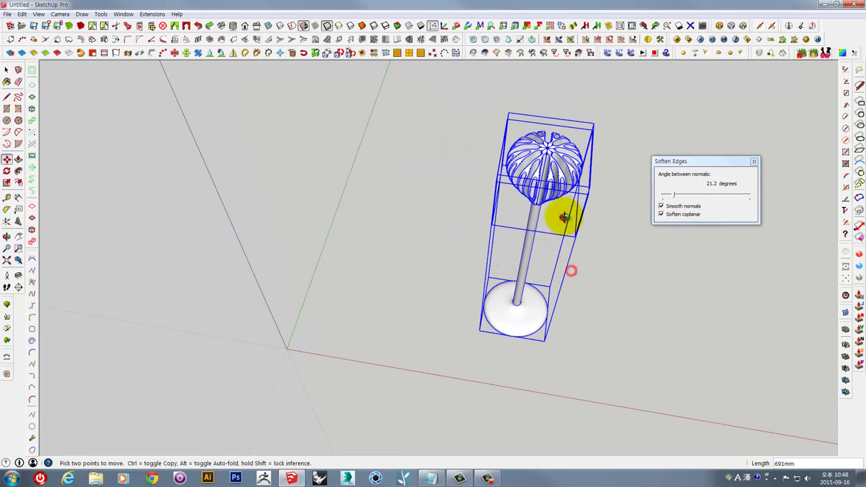
# - Inspect the slotted shade from the Front view and from directly above
pyautogui.moveTo(564, 216); pyautogui.dragTo(541, 194, button='middle')
pyautogui.press('space')
pyautogui.moveTo(576, 232)
pyautogui.mouseDown(button='middle')
pyautogui.moveTo(580, 245)
pyautogui.moveTo(550, 251)
pyautogui.moveTo(562, 203)
pyautogui.moveTo(570, 205)
pyautogui.moveTo(479, 245)
pyautogui.moveTo(556, 298)
pyautogui.moveTo(599, 159)
pyautogui.moveTo(568, 378)
pyautogui.mouseUp(button='middle')
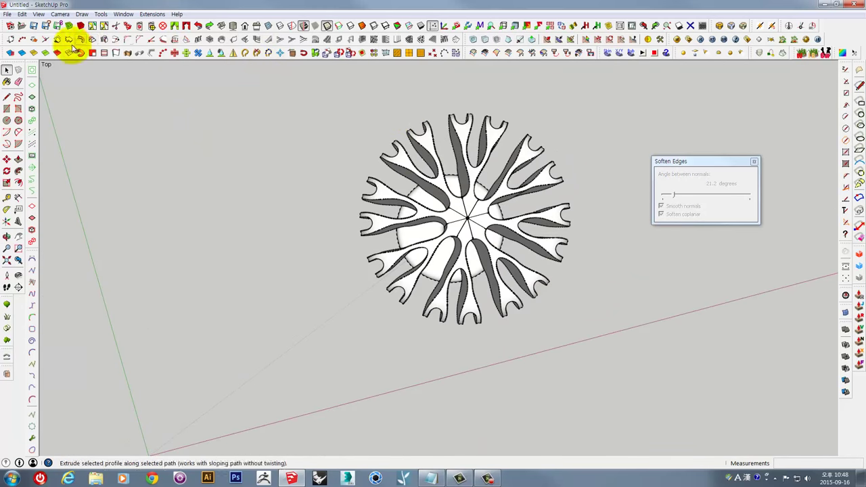
pyautogui.moveTo(378, 196)
pyautogui.mouseDown(button='middle')
pyautogui.moveTo(421, 218)
pyautogui.moveTo(566, 251)
pyautogui.moveTo(566, 303)
pyautogui.moveTo(476, 180)
pyautogui.moveTo(521, 232)
pyautogui.moveTo(499, 245)
pyautogui.moveTo(504, 267)
pyautogui.mouseUp(button='middle')
pyautogui.press('F2')
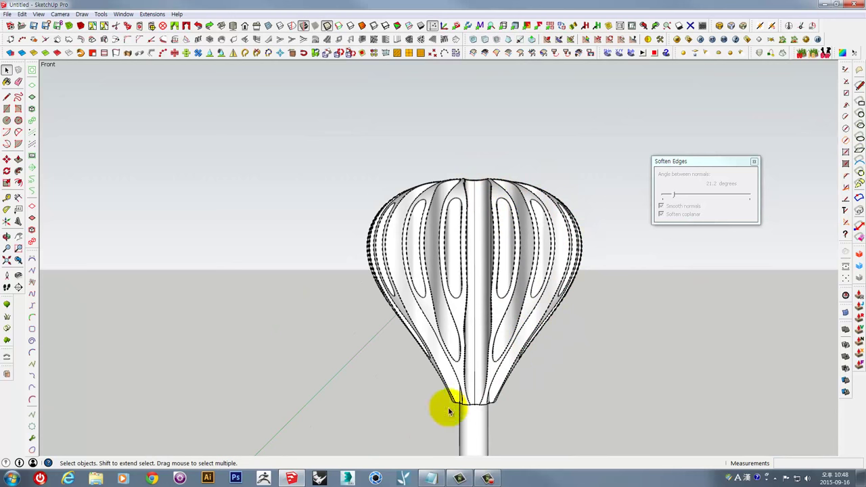
pyautogui.moveTo(464, 209)
pyautogui.mouseDown(button='middle')
pyautogui.moveTo(555, 316)
pyautogui.moveTo(545, 296)
pyautogui.mouseUp(button='middle')
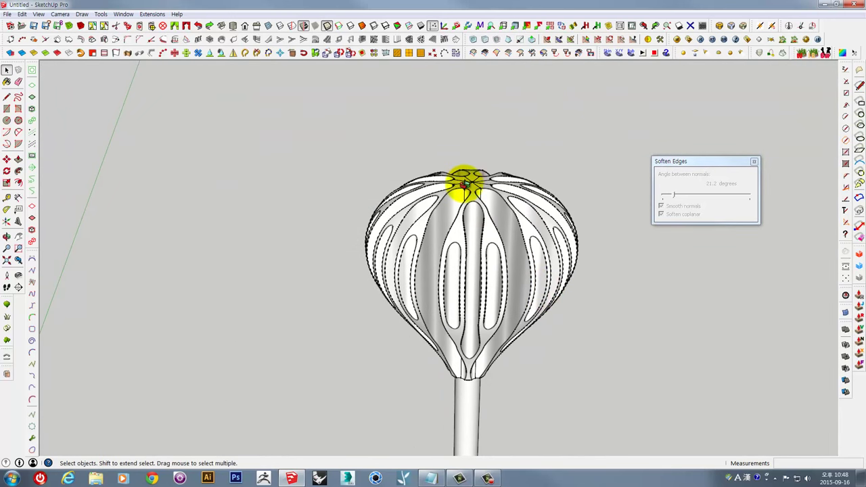
pyautogui.moveTo(464, 183); pyautogui.dragTo(467, 275, button='middle')
pyautogui.moveTo(480, 199)
pyautogui.mouseDown(button='middle')
pyautogui.moveTo(470, 269)
pyautogui.moveTo(466, 226)
pyautogui.mouseUp(button='middle')
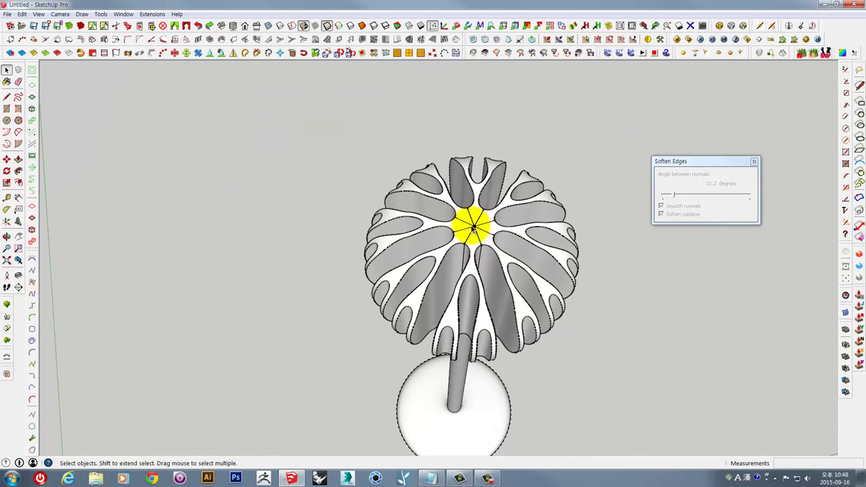
pyautogui.moveTo(507, 202)
pyautogui.mouseDown(button='middle')
pyautogui.moveTo(473, 257)
pyautogui.moveTo(475, 275)
pyautogui.moveTo(448, 194)
pyautogui.moveTo(464, 228)
pyautogui.moveTo(507, 194)
pyautogui.moveTo(509, 212)
pyautogui.mouseUp(button='middle')
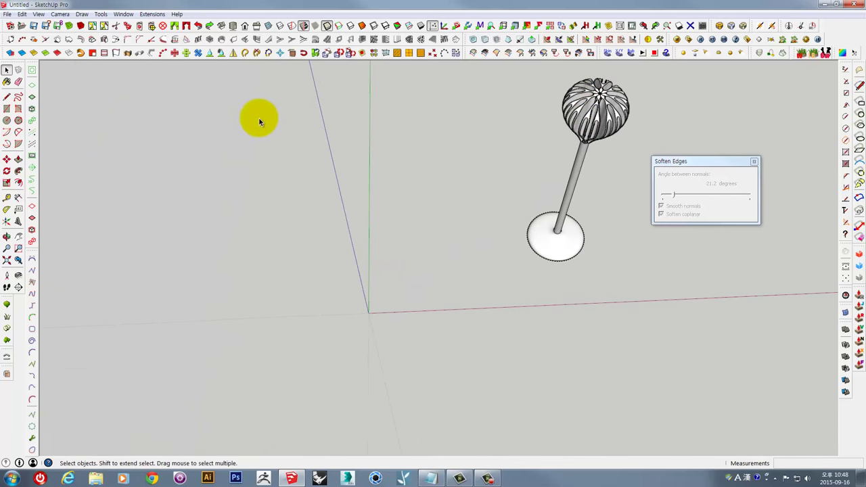
pyautogui.click(57, 15)
pyautogui.moveTo(81, 44)
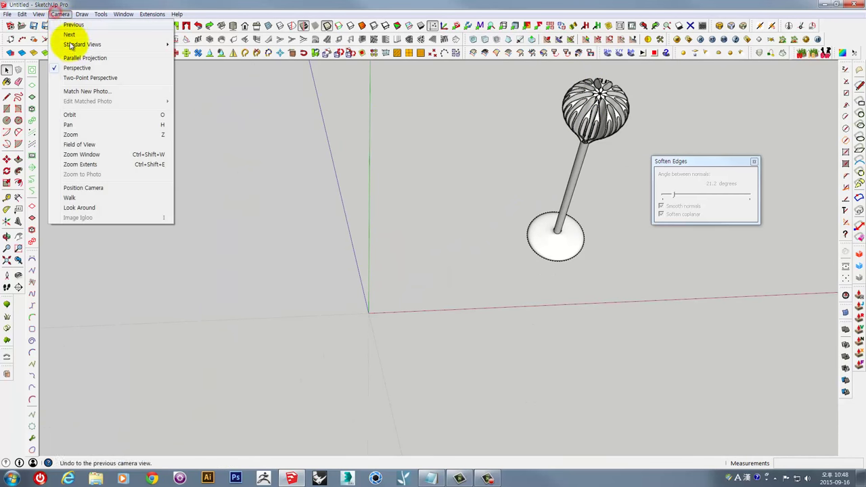
# - Switch the camera to Parallel Projection and the standard Top view
pyautogui.click(94, 58)
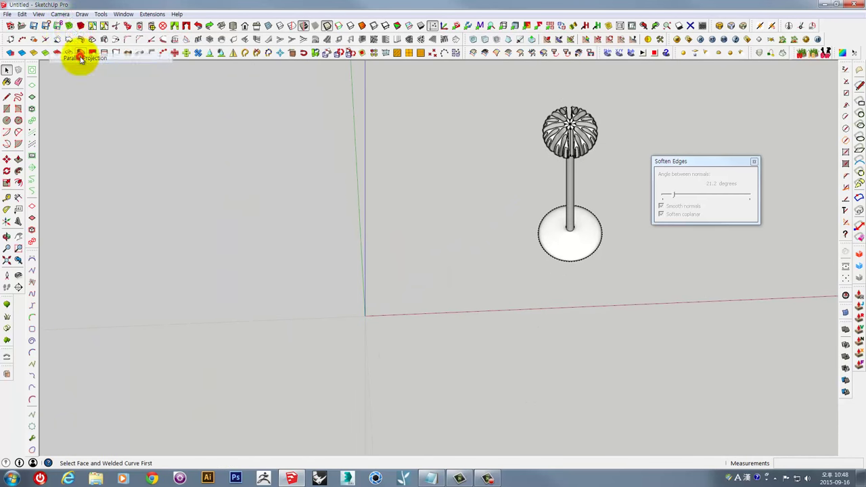
pyautogui.click(59, 13)
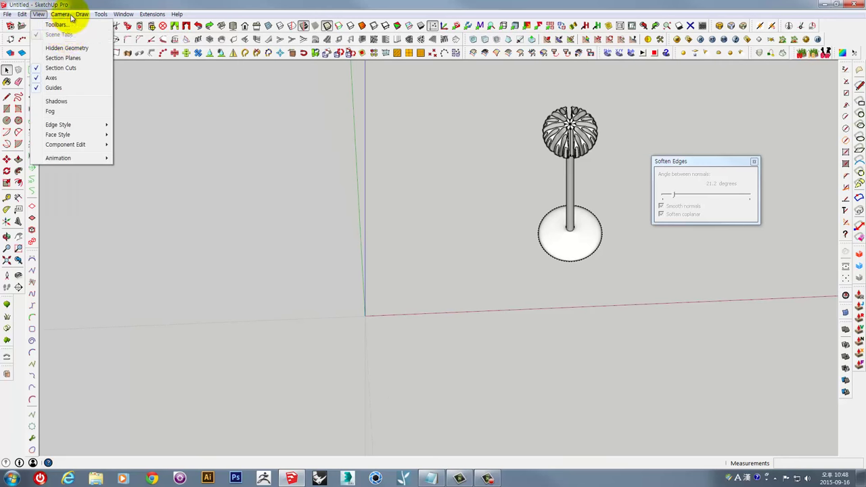
pyautogui.click(190, 45)
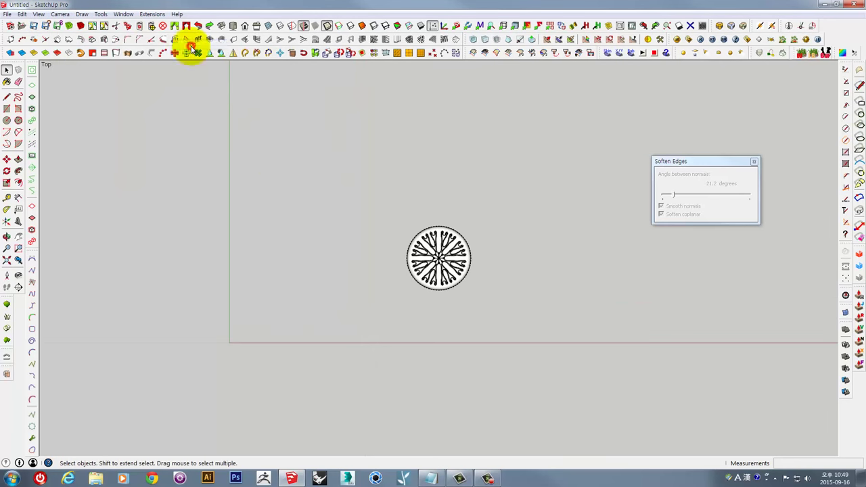
pyautogui.press('o')
pyautogui.press('space')
pyautogui.scroll(3, 372, 260)
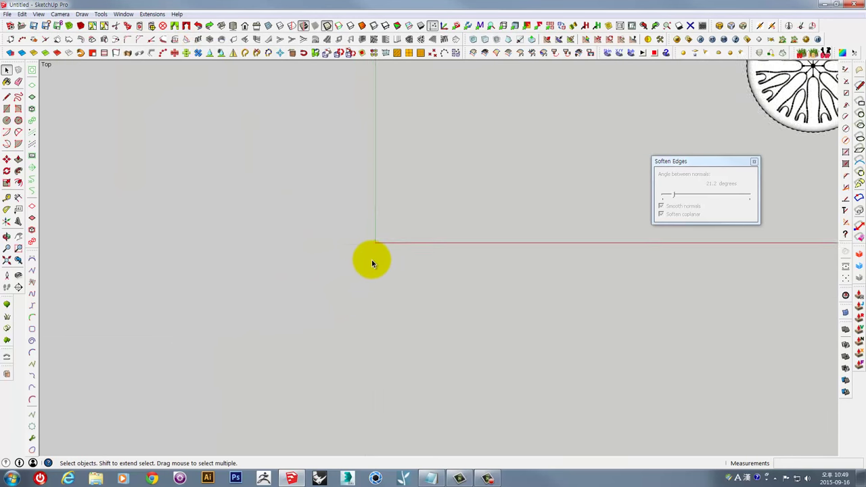
pyautogui.scroll(2, 393, 207)
# - Create a Tape Measure guide 250 mm from the green axis
pyautogui.press('t')
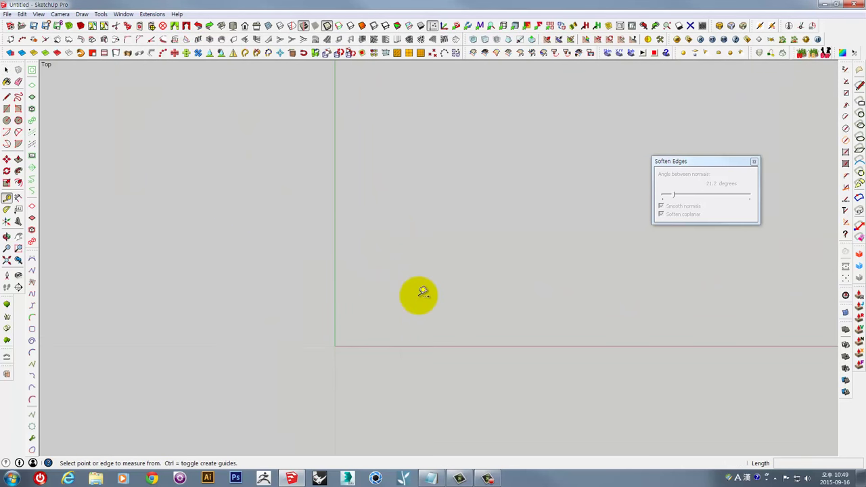
pyautogui.click(363, 347)
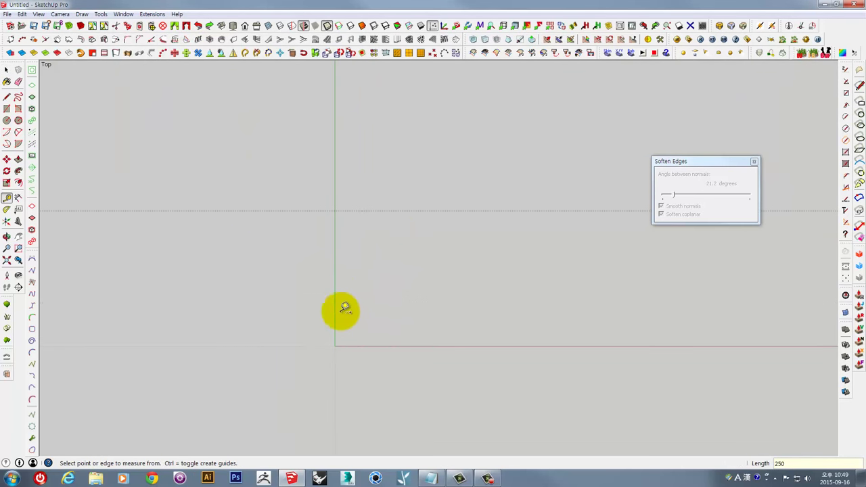
pyautogui.click(335, 308)
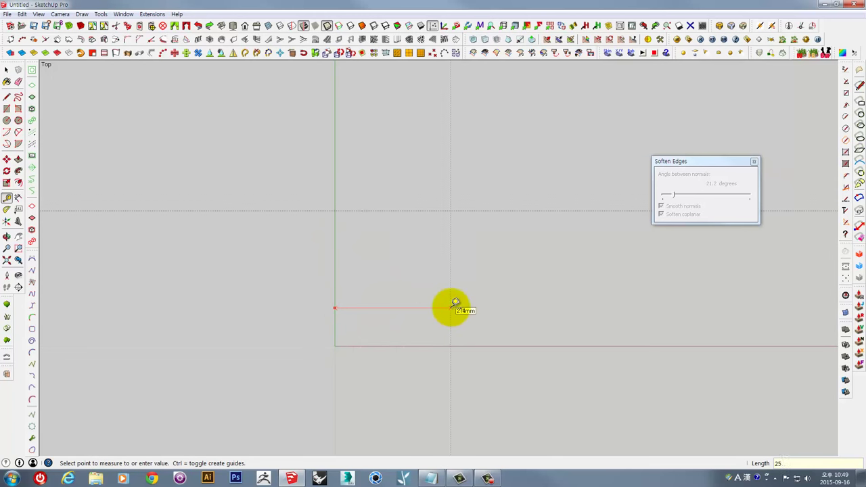
pyautogui.write('0')
pyautogui.press('Return')
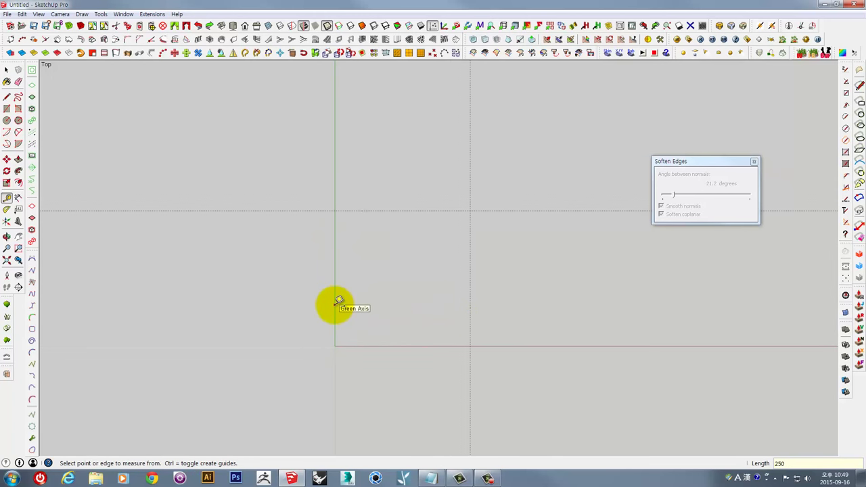
# - Place a 45° Protractor guide through the origin, measured from the green axis
pyautogui.press('q')
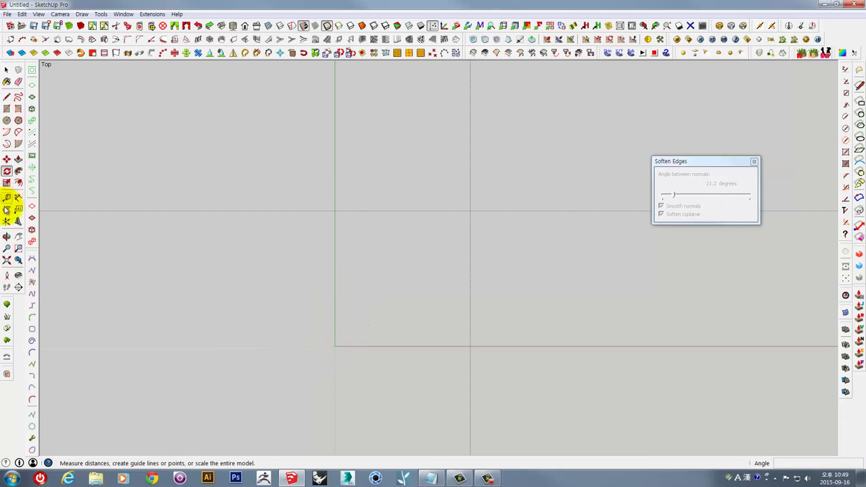
pyautogui.click(6, 209)
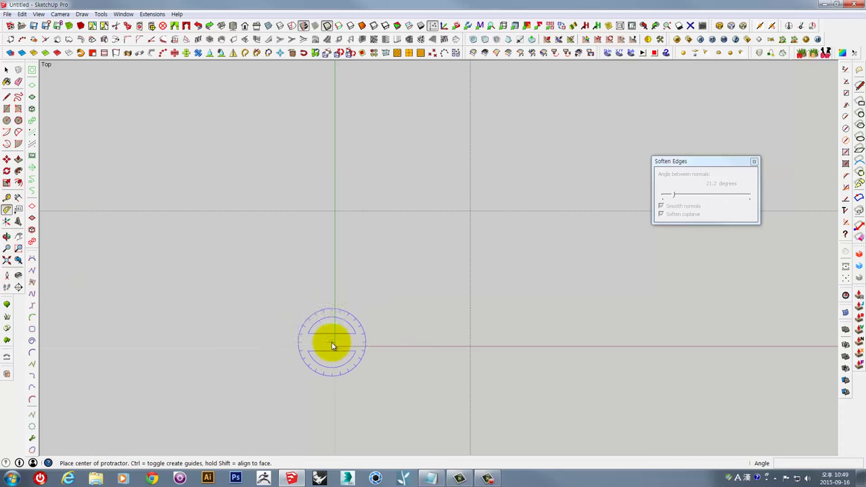
pyautogui.click(335, 346)
pyautogui.click(334, 164)
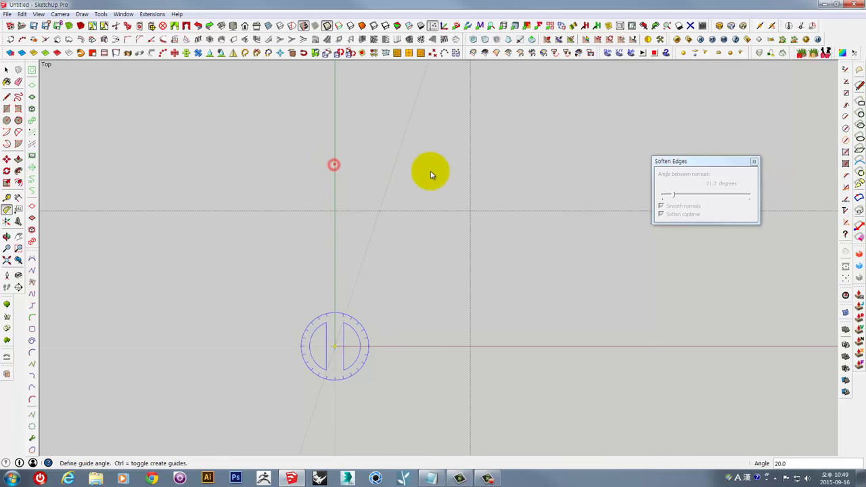
pyautogui.press('Escape')
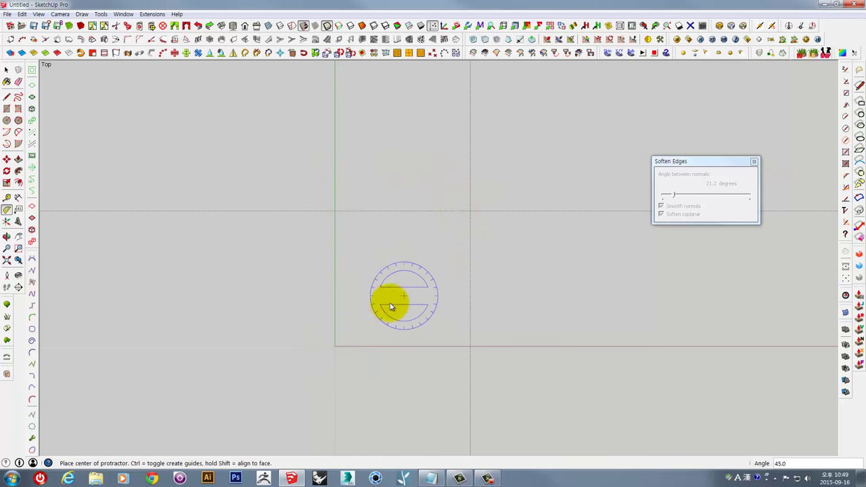
pyautogui.moveTo(393, 304); pyautogui.dragTo(409, 294, button='middle')
pyautogui.press('space')
pyautogui.middleClick(442, 230)
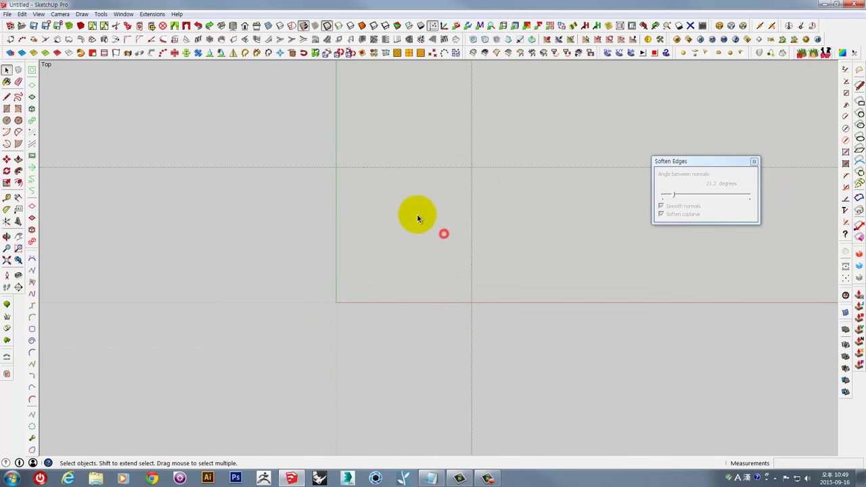
pyautogui.click(7, 209)
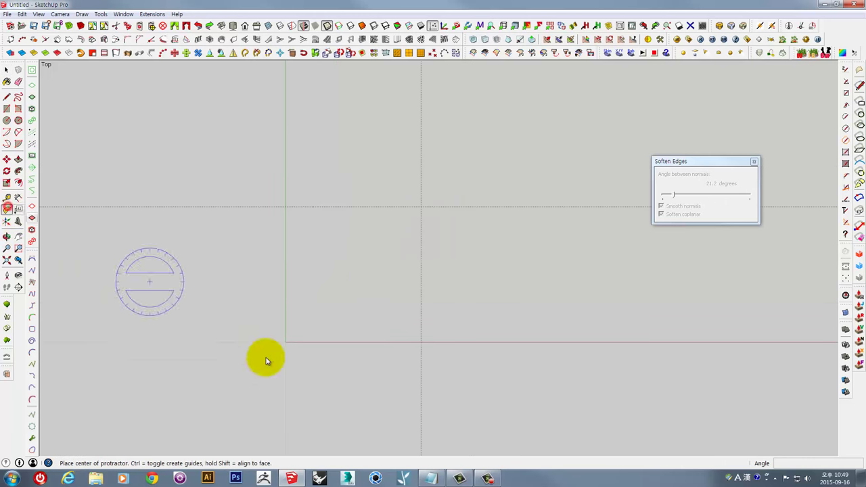
pyautogui.click(285, 339)
pyautogui.click(286, 234)
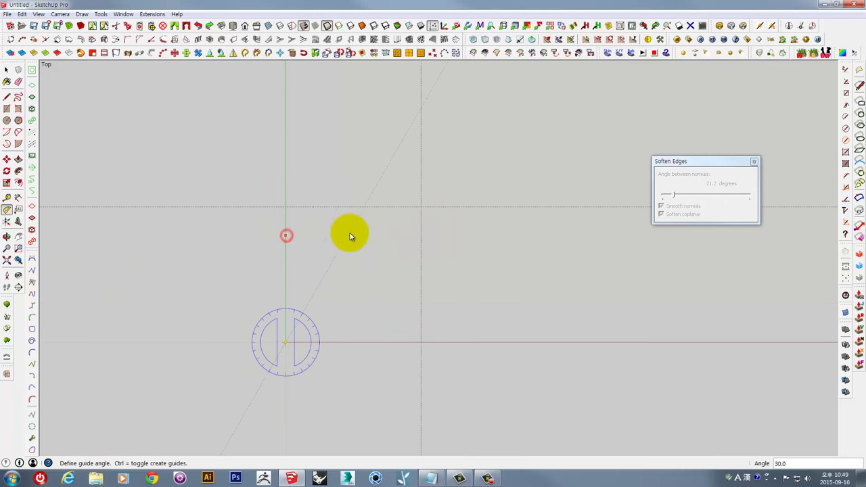
pyautogui.click(364, 245)
pyautogui.moveTo(364, 245)
pyautogui.mouseDown(button='middle')
pyautogui.moveTo(367, 284)
pyautogui.moveTo(203, 361)
pyautogui.moveTo(194, 120)
pyautogui.mouseUp(button='middle')
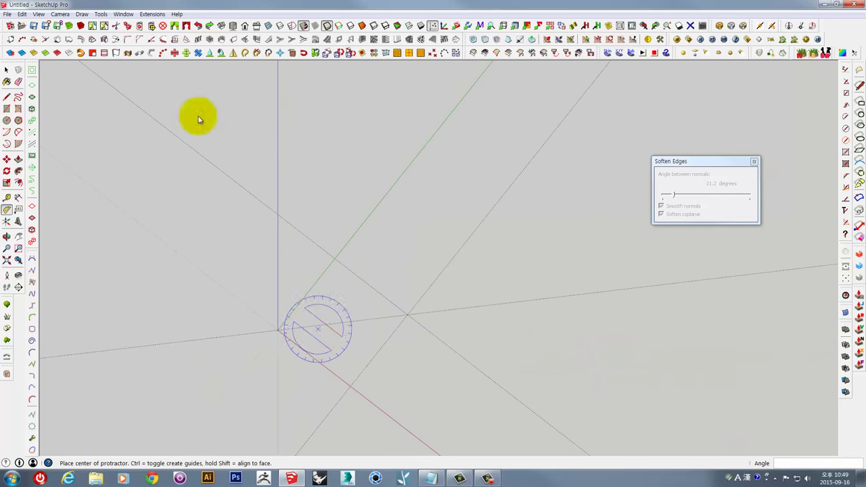
# - Return to the standard Top view and zoom in on the guides
pyautogui.click(60, 14)
pyautogui.moveTo(81, 44)
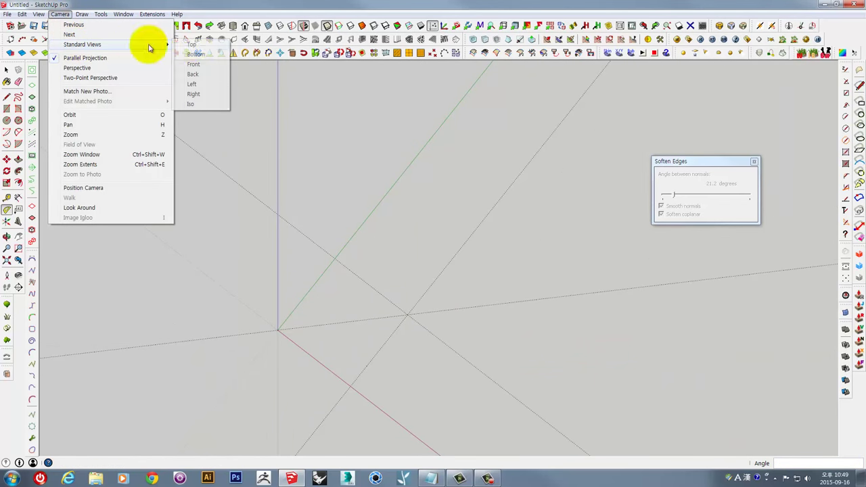
pyautogui.click(191, 46)
pyautogui.scroll(-3, 354, 296)
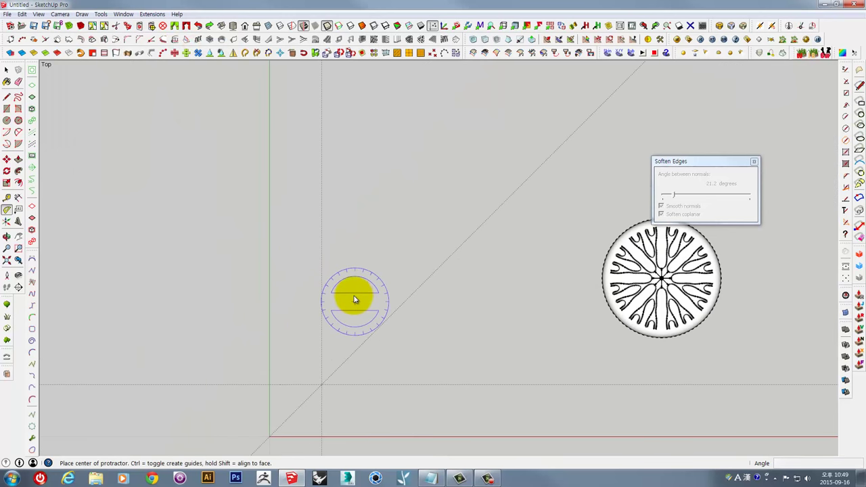
pyautogui.scroll(3, 359, 277)
pyautogui.scroll(2, 343, 264)
# - Draw the slat rectangle near the origin along the green axis
pyautogui.click(7, 108)
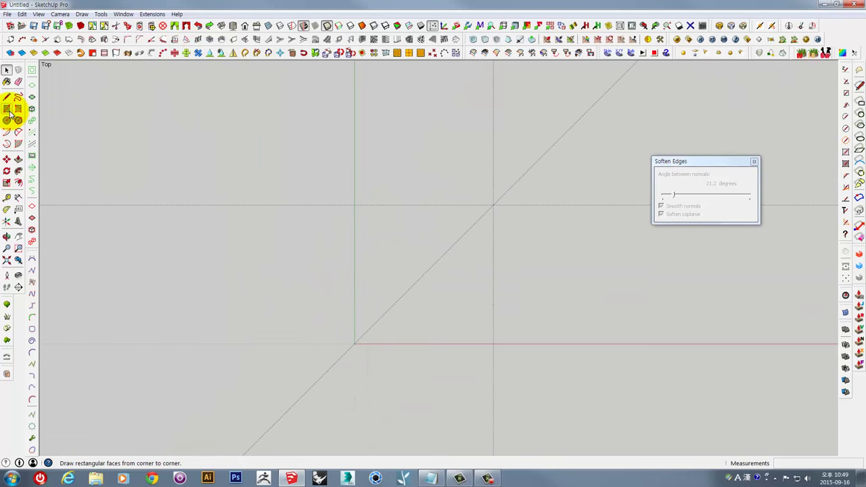
pyautogui.scroll(3, 394, 253)
pyautogui.click(358, 284)
pyautogui.write('10,5')
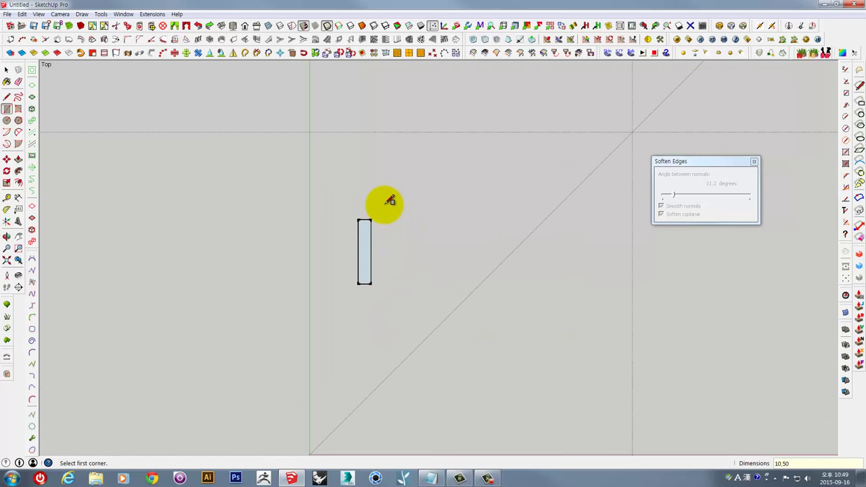
pyautogui.press('space')
# - Measure the rectangle's position along the green axis with the Tape Measure
pyautogui.scroll(1, 396, 233)
pyautogui.press('m')
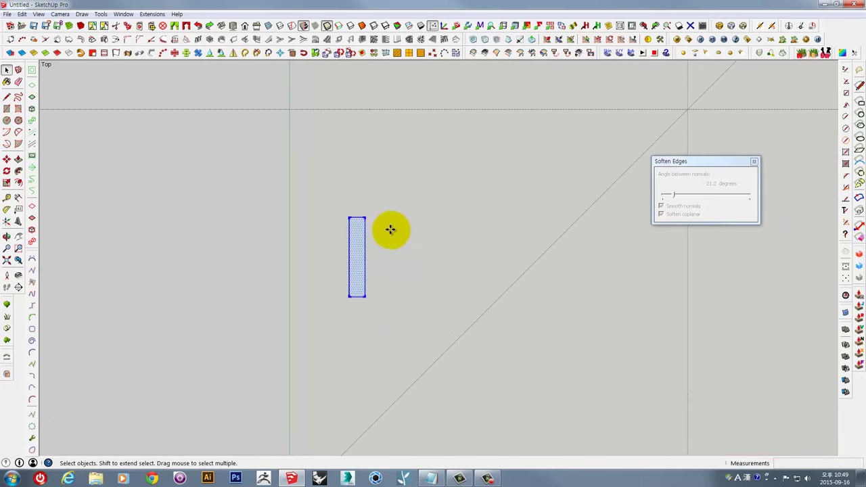
pyautogui.click(358, 218)
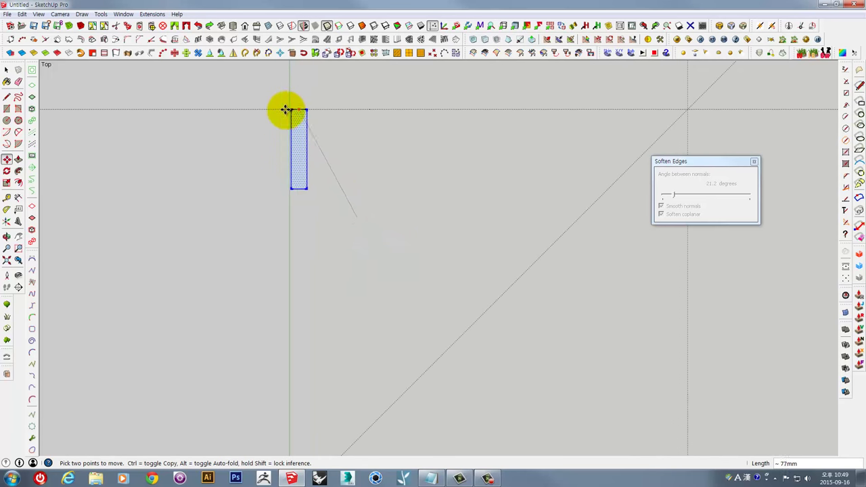
pyautogui.press('Escape')
pyautogui.scroll(-1, 328, 270)
pyautogui.keyDown('shift'); pyautogui.moveTo(328, 270); pyautogui.dragTo(340, 218, button='middle'); pyautogui.keyUp('shift')
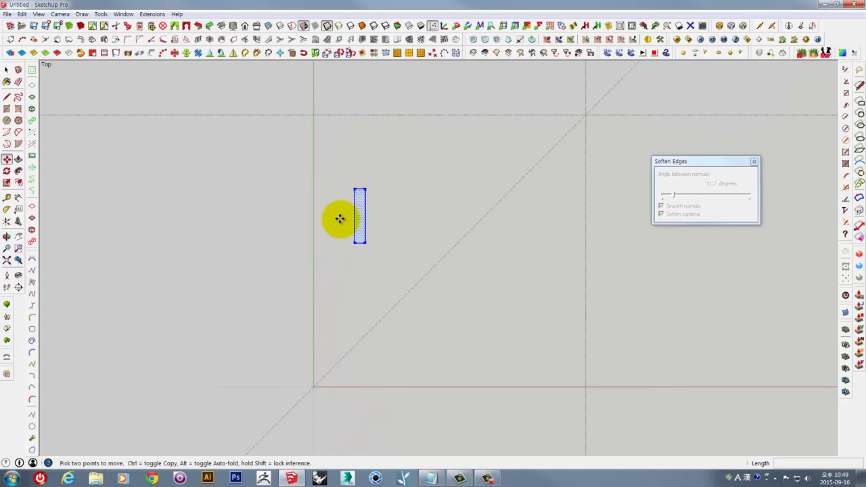
pyautogui.press('t')
pyautogui.click(315, 151)
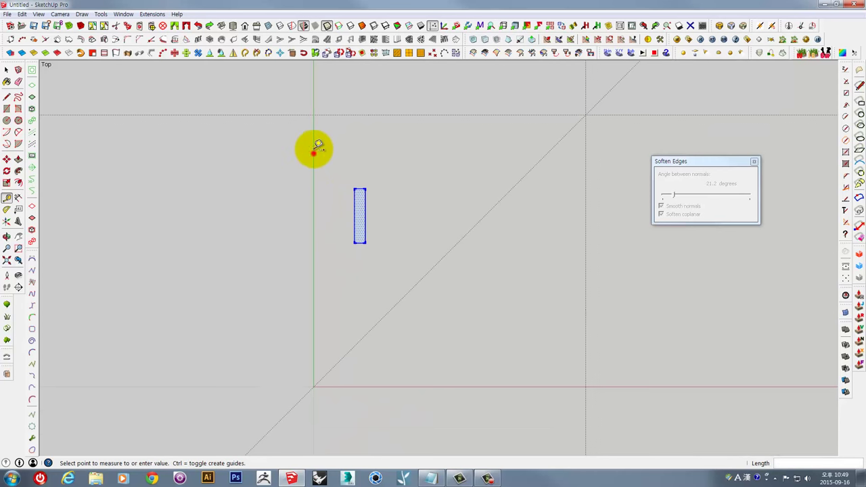
pyautogui.press('space')
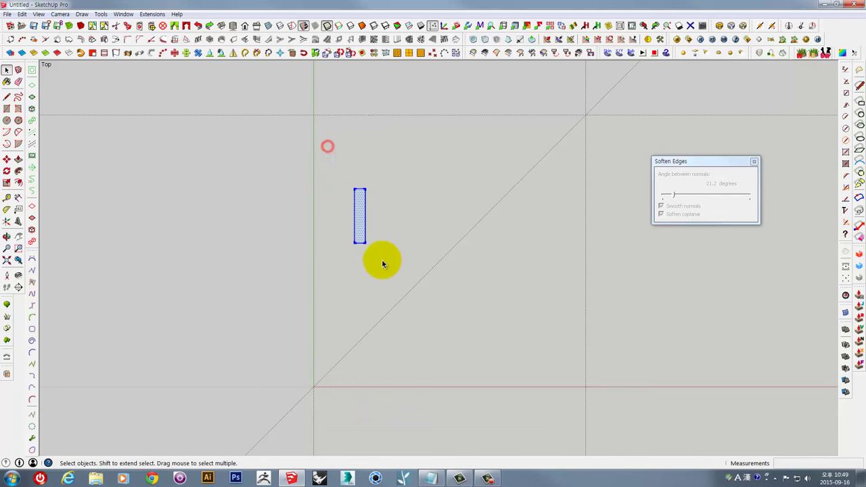
pyautogui.scroll(1, 374, 242)
# - Move the slat rectangle higher up the green axis
pyautogui.press('m')
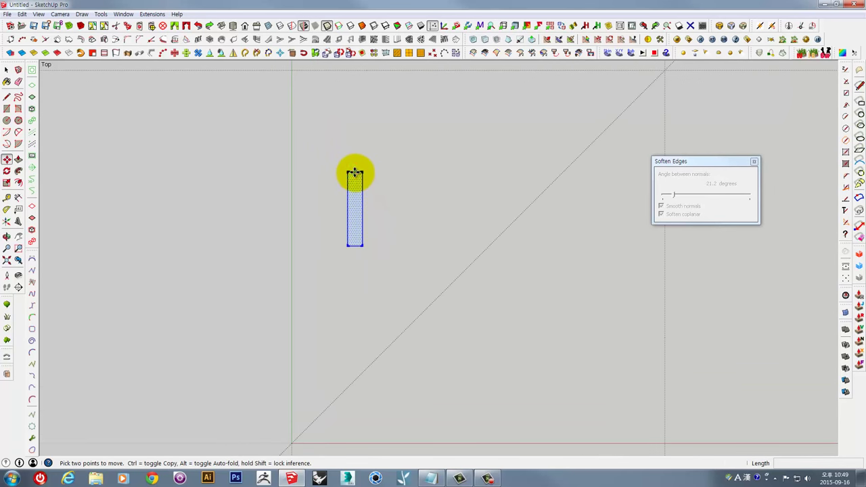
pyautogui.click(354, 172)
pyautogui.click(291, 71)
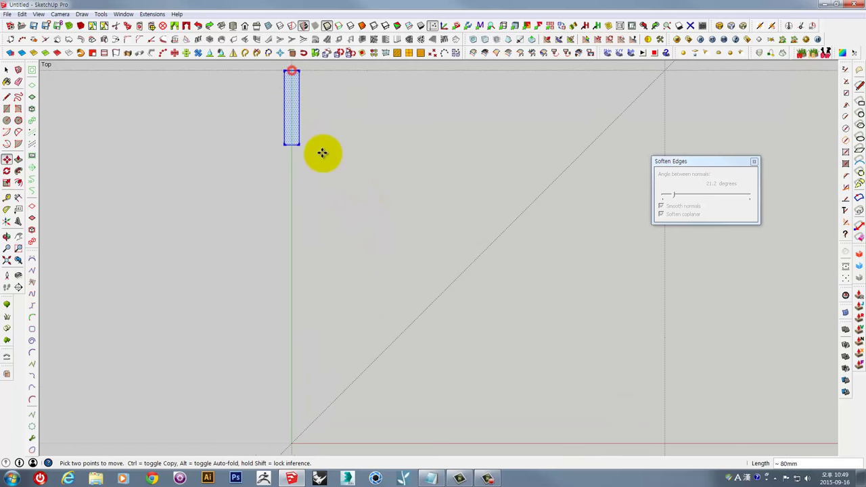
pyautogui.scroll(-1, 322, 153)
pyautogui.keyDown('shift'); pyautogui.moveTo(309, 139); pyautogui.dragTo(324, 236, button='middle'); pyautogui.keyUp('shift')
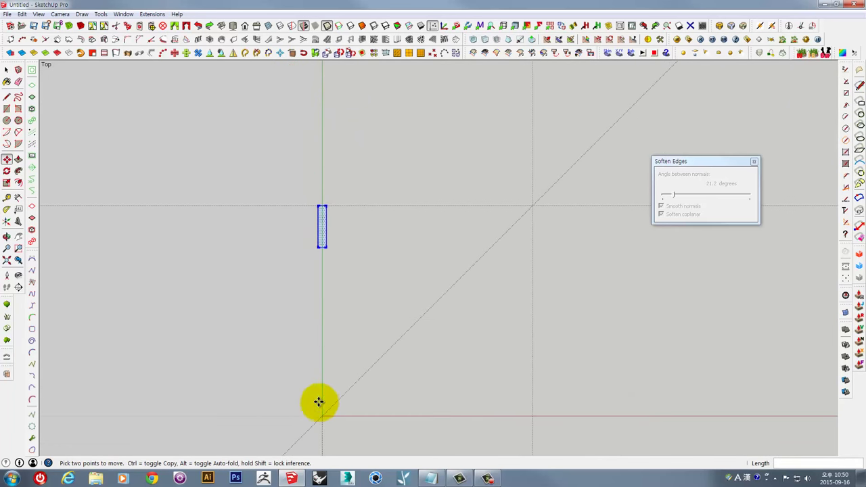
pyautogui.press('space')
pyautogui.moveTo(358, 329)
pyautogui.keyDown('shift'); pyautogui.mouseDown(button='middle')
pyautogui.moveTo(309, 209)
pyautogui.moveTo(317, 196)
pyautogui.moveTo(309, 169)
pyautogui.moveTo(280, 160)
pyautogui.moveTo(258, 136)
pyautogui.mouseUp(button='middle'); pyautogui.keyUp('shift')
# - In Top view, copy the rectangle 80 mm down the green axis and array it *2
pyautogui.click(61, 15)
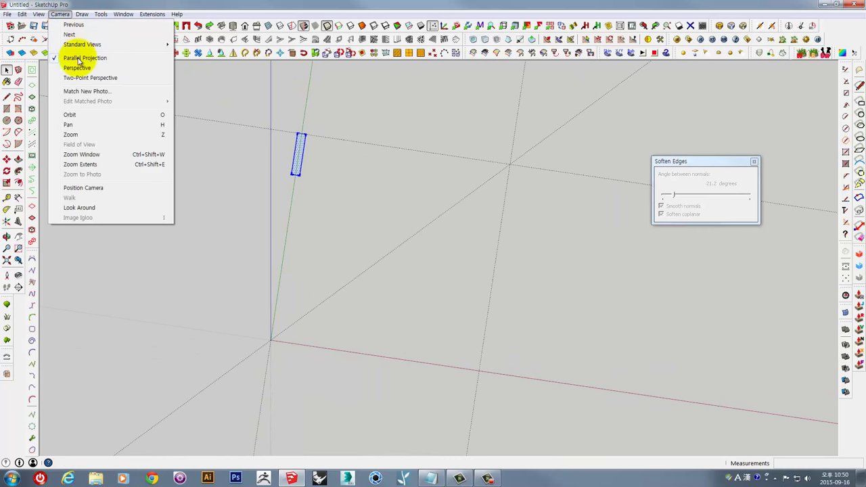
pyautogui.moveTo(83, 44)
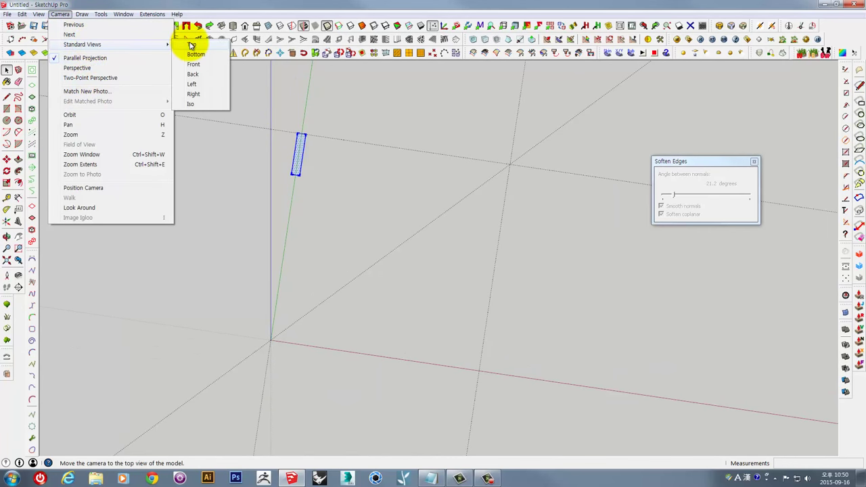
pyautogui.click(189, 44)
pyautogui.press('m')
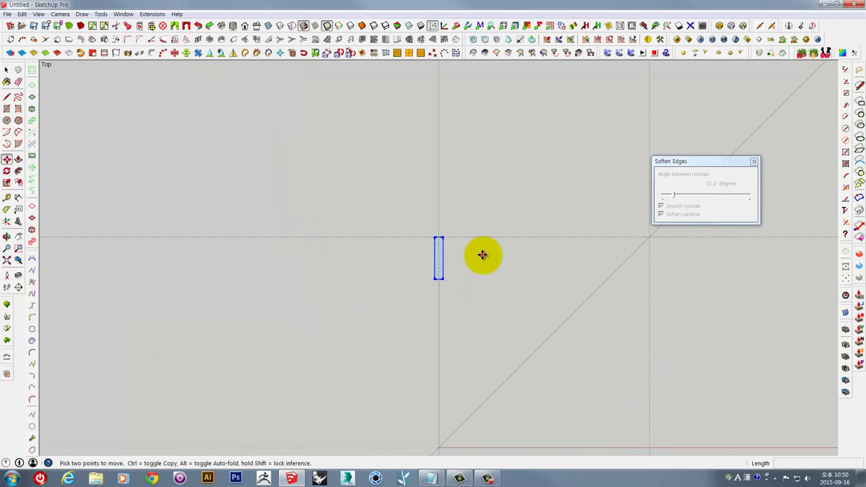
pyautogui.click(481, 270)
pyautogui.press('ctrl')
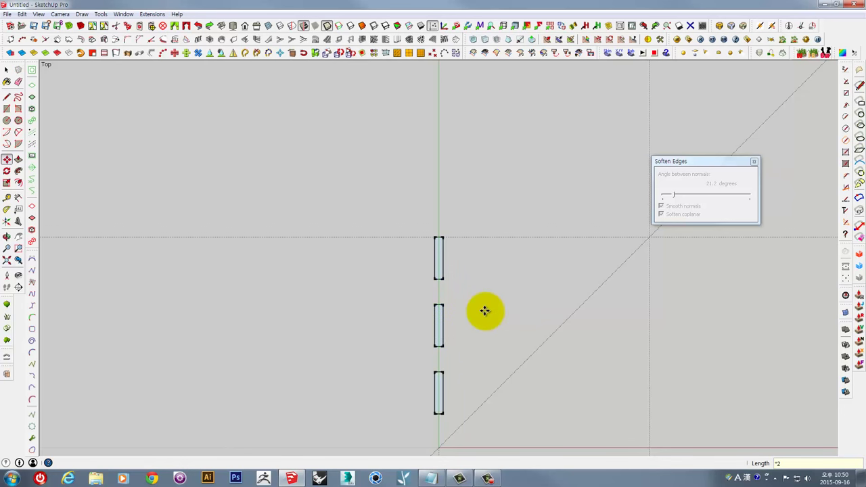
pyautogui.scroll(-2, 484, 311)
pyautogui.scroll(4, 367, 228)
# - Draw a midpoint-to-midpoint line across the top slat rectangle
pyautogui.keyDown('shift'); pyautogui.moveTo(367, 228); pyautogui.dragTo(363, 368, button='middle'); pyautogui.keyUp('shift')
pyautogui.scroll(-2, 400, 229)
pyautogui.keyDown('shift'); pyautogui.moveTo(381, 199); pyautogui.dragTo(359, 163, button='middle'); pyautogui.keyUp('shift')
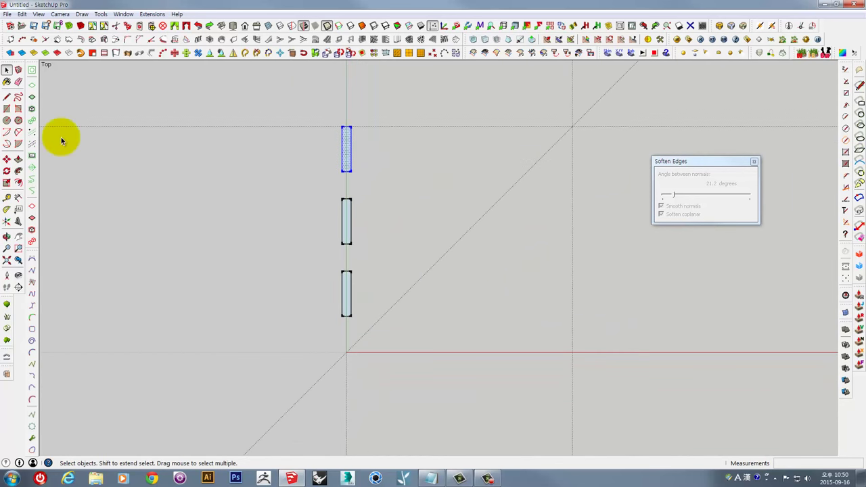
pyautogui.click(7, 97)
pyautogui.click(345, 151)
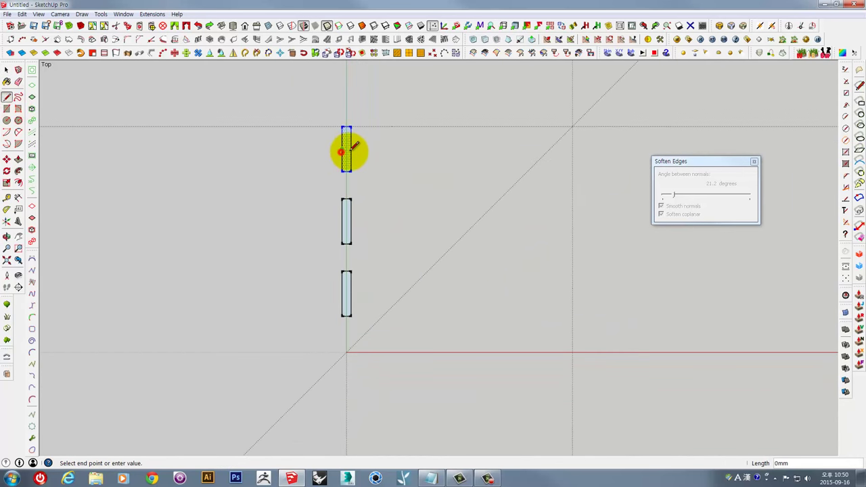
pyautogui.click(352, 150)
pyautogui.press('space')
# - Draw the dividing lines across the middle and bottom slat rectangles
pyautogui.scroll(4, 347, 150)
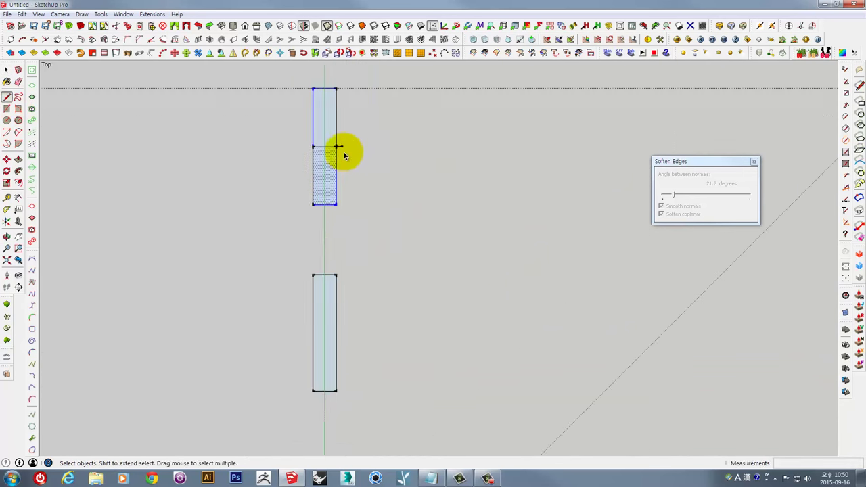
pyautogui.scroll(2, 347, 146)
pyautogui.scroll(1, 358, 147)
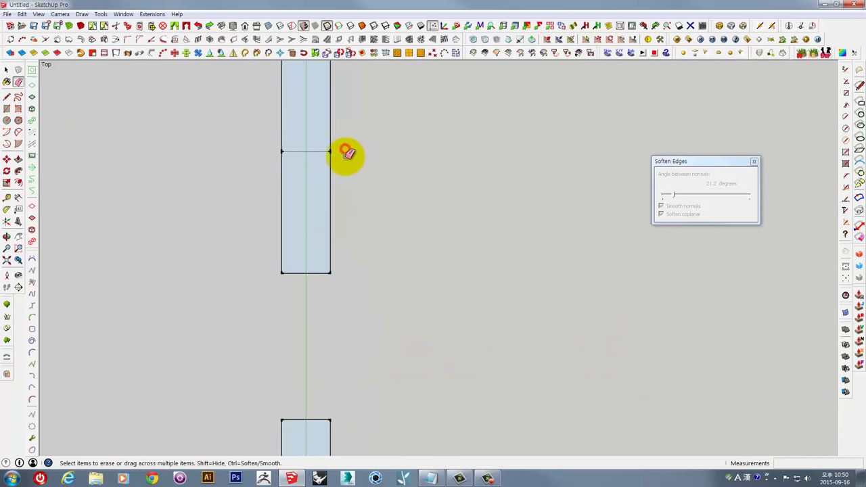
pyautogui.scroll(-2, 349, 152)
pyautogui.scroll(-2, 350, 166)
pyautogui.click(7, 97)
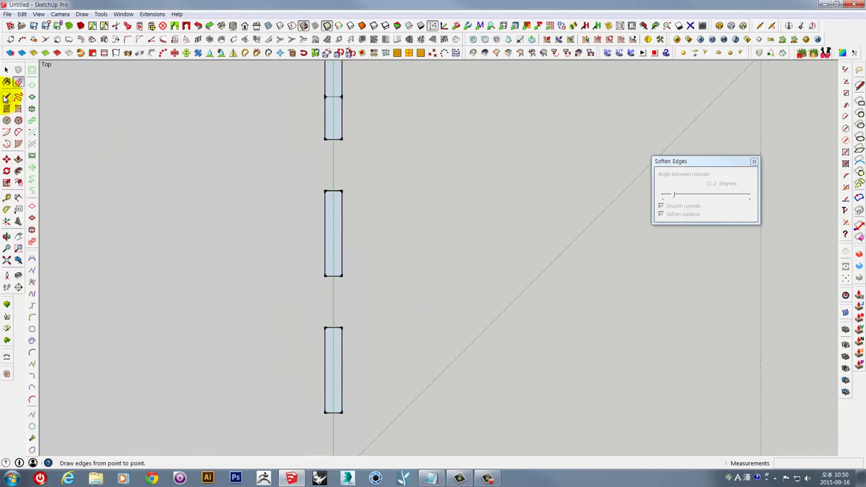
pyautogui.click(326, 234)
pyautogui.click(342, 234)
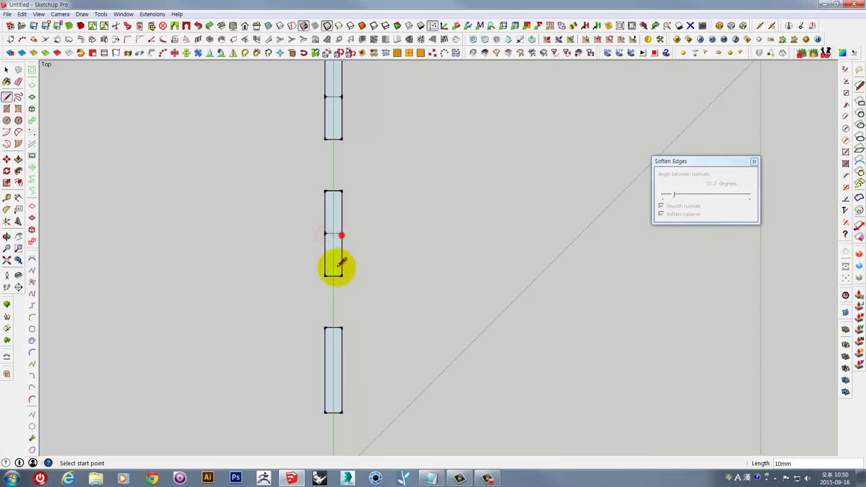
pyautogui.click(342, 370)
pyautogui.scroll(-2, 340, 366)
pyautogui.press('space')
# - Rotate the top slat about the origin, measured from the green axis, to tilt it
pyautogui.keyDown('shift'); pyautogui.moveTo(372, 288); pyautogui.dragTo(359, 228, button='middle'); pyautogui.keyUp('shift')
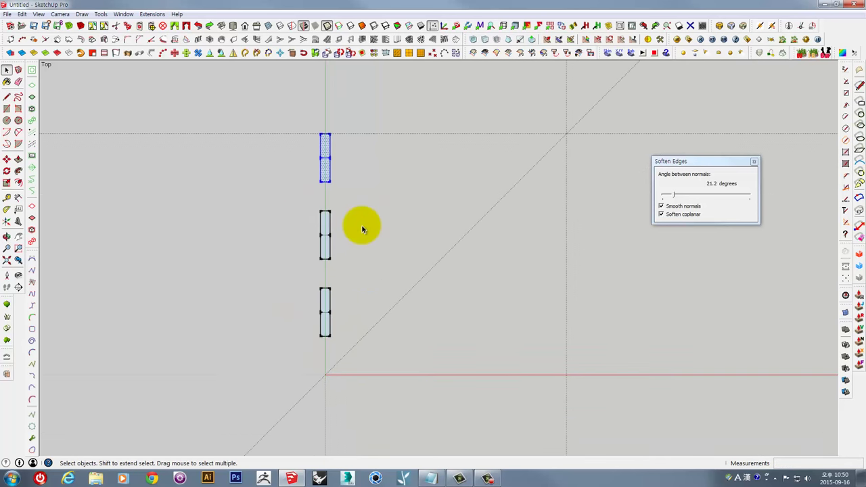
pyautogui.press('q')
pyautogui.click(325, 376)
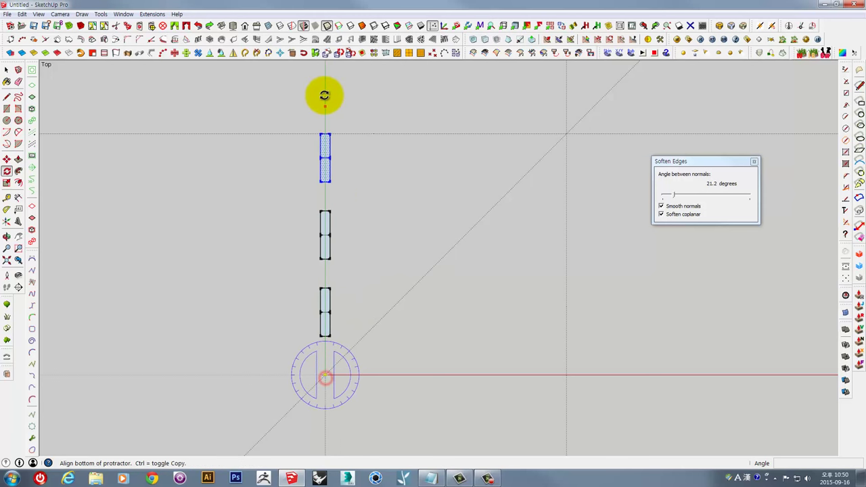
pyautogui.click(325, 95)
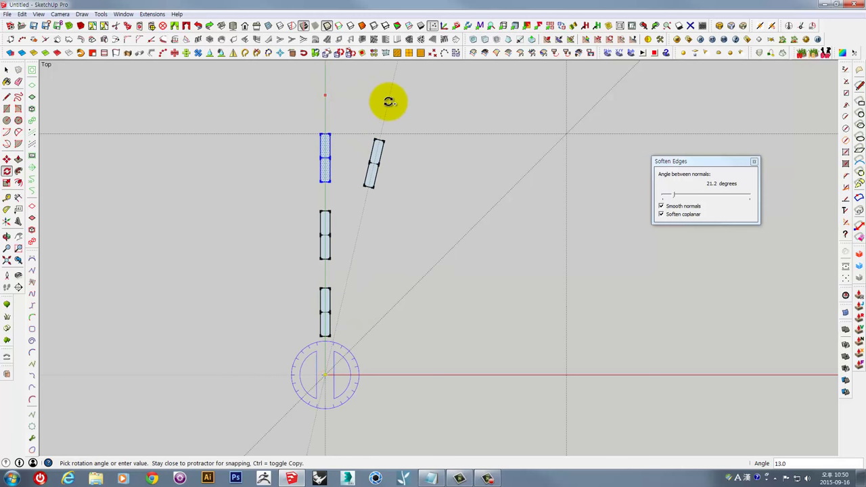
pyautogui.press('Escape')
pyautogui.click(326, 375)
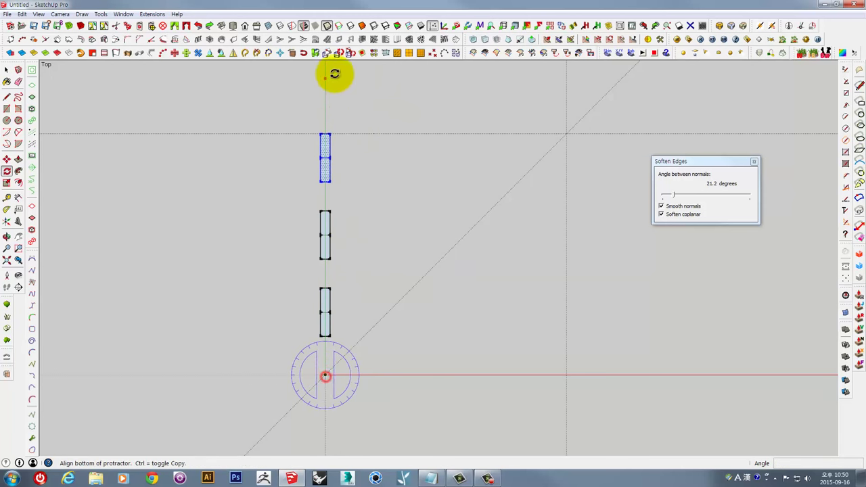
pyautogui.click(329, 84)
pyautogui.write('7.5')
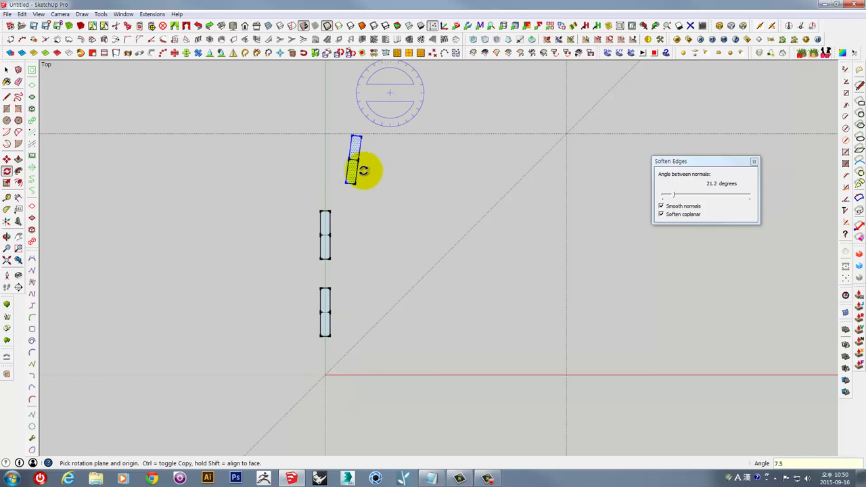
pyautogui.click(366, 171)
pyautogui.press('space')
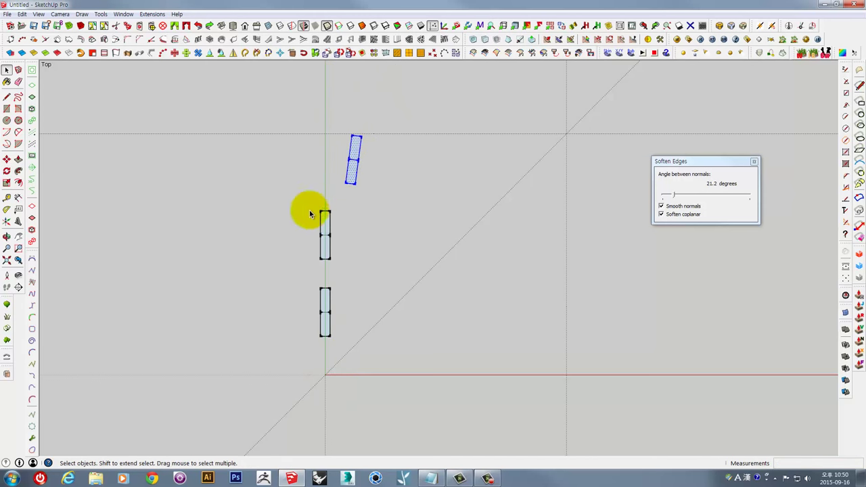
# - Rotate the middle slat about the origin from the green axis
pyautogui.moveTo(351, 269); pyautogui.dragTo(346, 268)
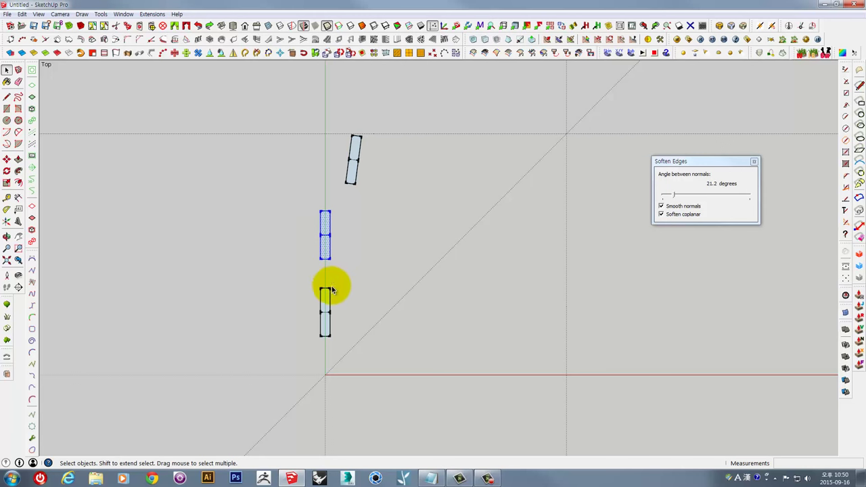
pyautogui.press('q')
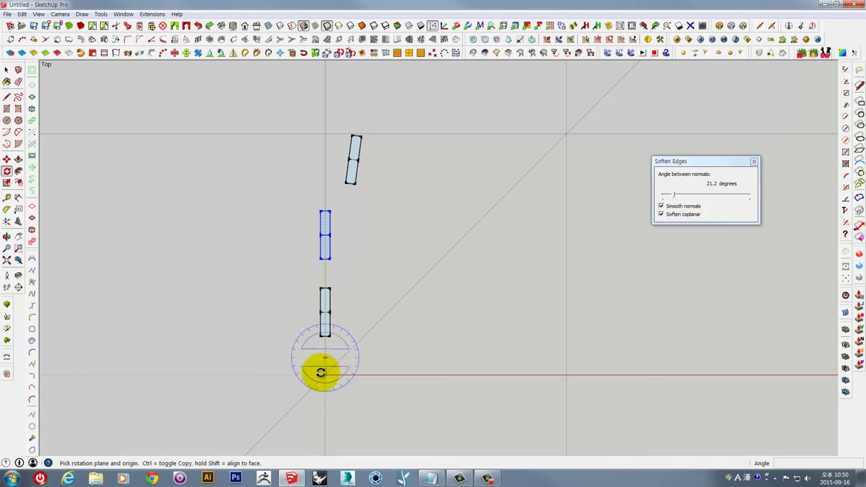
pyautogui.click(326, 374)
pyautogui.click(326, 171)
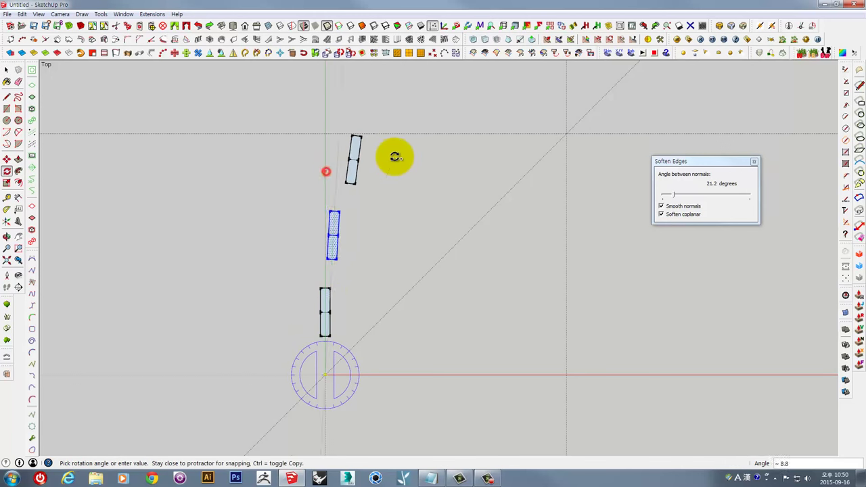
pyautogui.press('Escape')
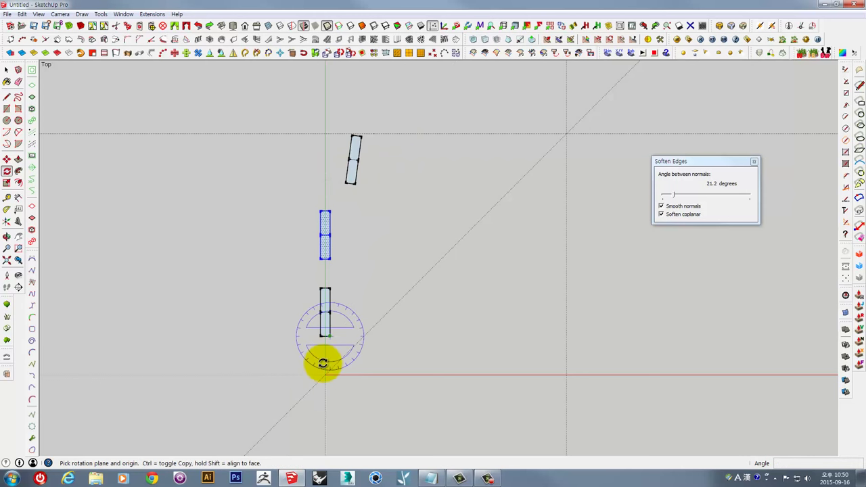
pyautogui.click(324, 375)
pyautogui.click(325, 135)
pyautogui.write('12.5')
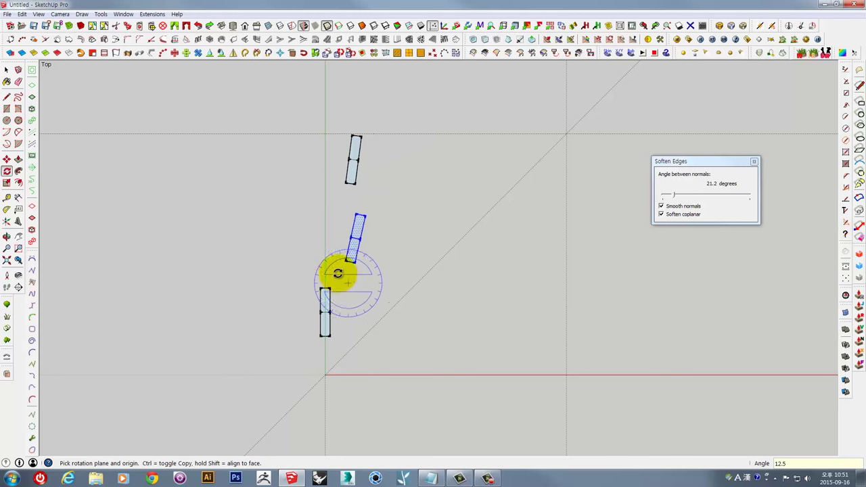
pyautogui.press('space')
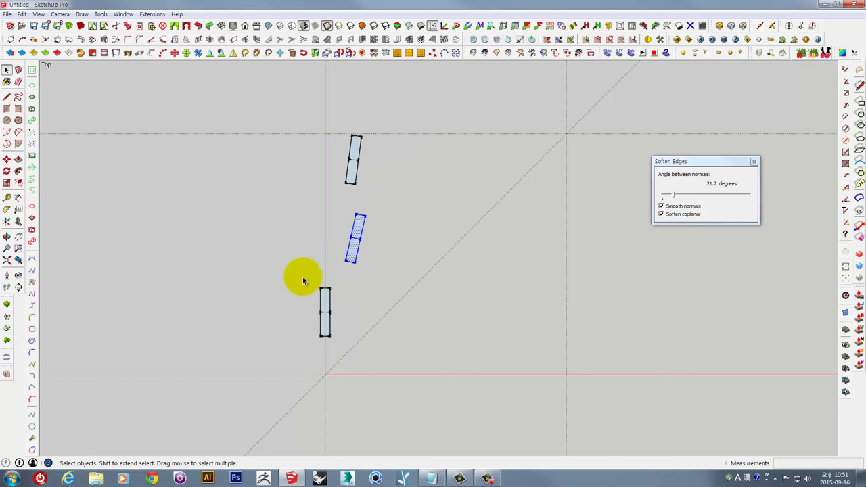
# - Tilt the bottom slat by rotating it about the origin
pyautogui.moveTo(301, 271); pyautogui.dragTo(345, 361)
pyautogui.press('q')
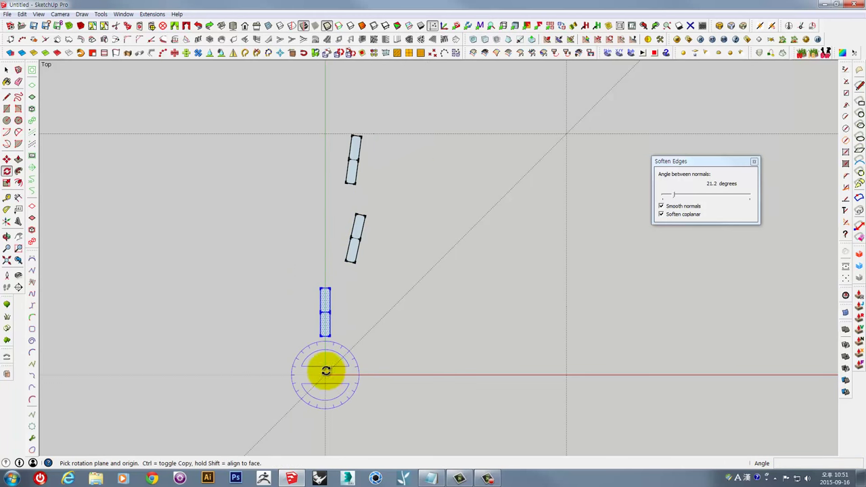
pyautogui.click(326, 375)
pyautogui.click(326, 106)
pyautogui.write('22.5')
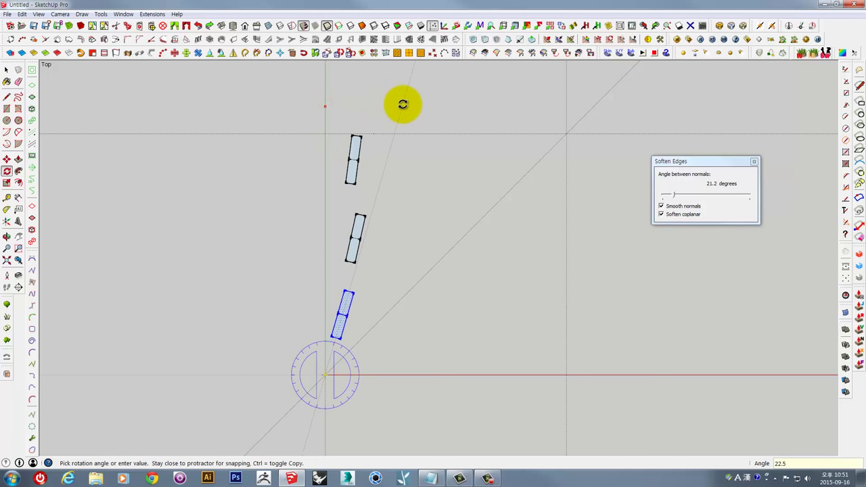
pyautogui.click(403, 103)
pyautogui.press('space')
# - Rotate-copy the top slat 10° about the origin, arrayed *3 for four slats
pyautogui.moveTo(297, 106)
pyautogui.mouseDown()
pyautogui.moveTo(414, 233)
pyautogui.moveTo(404, 243)
pyautogui.mouseUp()
pyautogui.press('q')
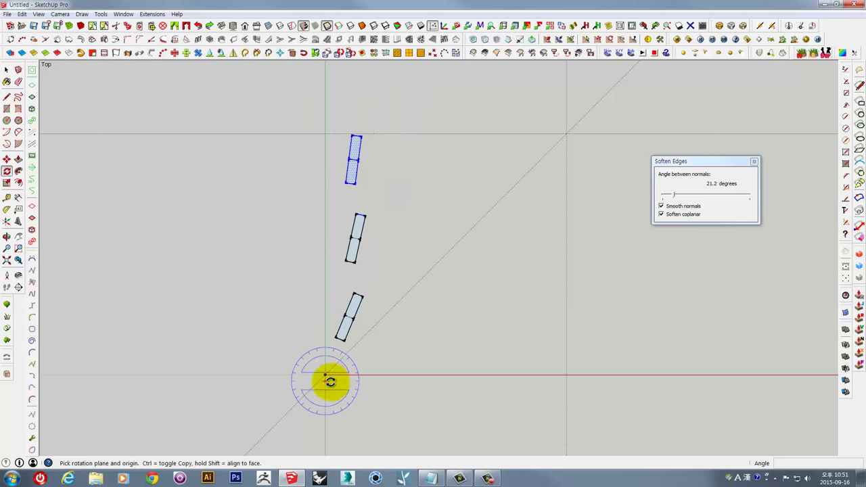
pyautogui.click(328, 376)
pyautogui.click(324, 84)
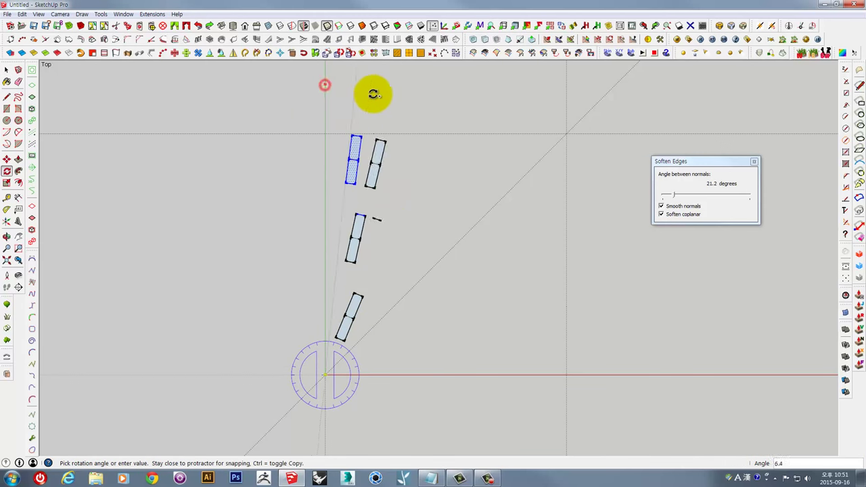
pyautogui.press('Escape')
pyautogui.press('space')
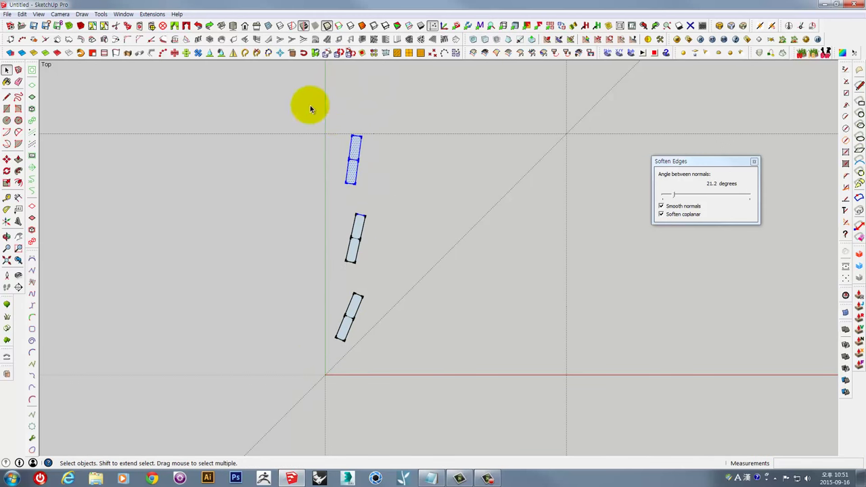
pyautogui.moveTo(310, 108); pyautogui.dragTo(390, 211)
pyautogui.press('q')
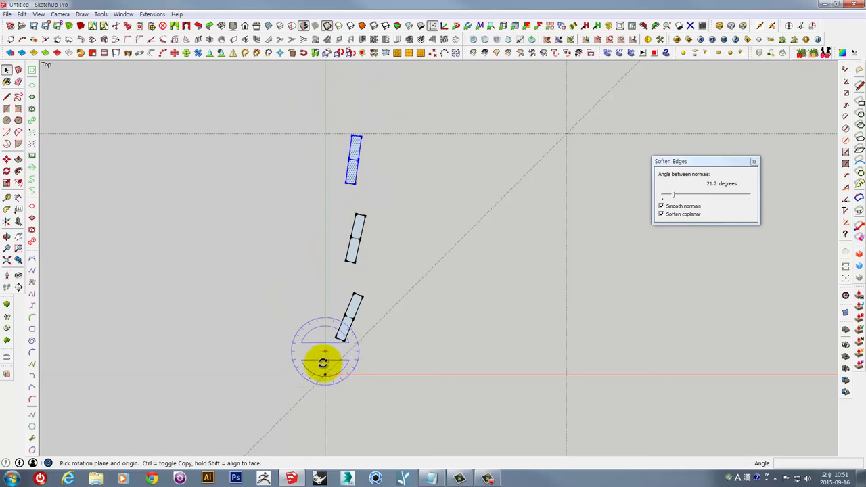
pyautogui.click(324, 375)
pyautogui.click(324, 99)
pyautogui.write('10')
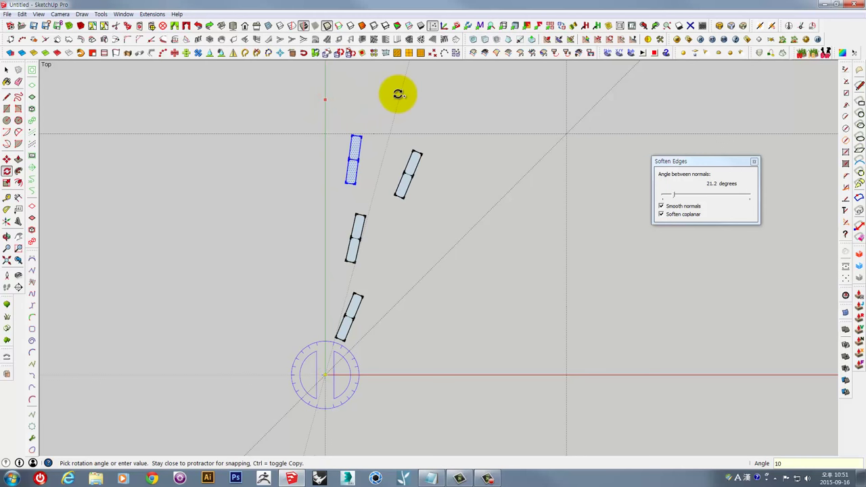
pyautogui.write('*3')
pyautogui.press('Return')
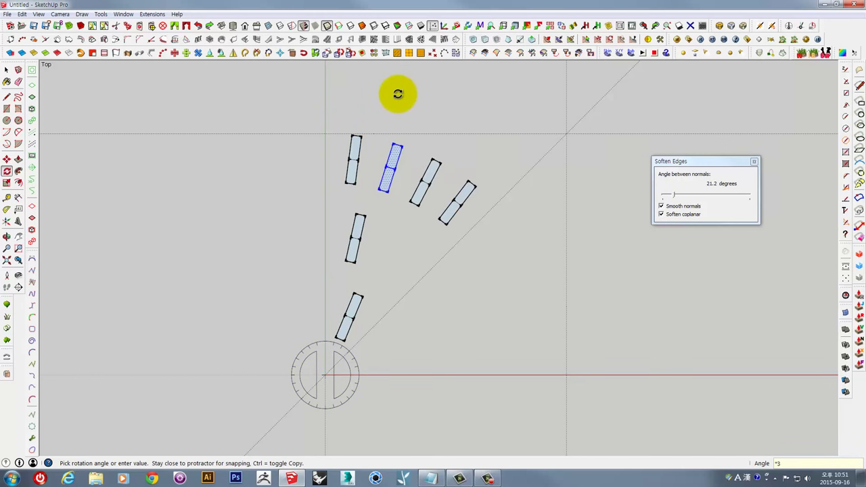
pyautogui.press('space')
# - Rotate-copy the middle slat about the origin to place one copy beside it
pyautogui.moveTo(372, 276); pyautogui.dragTo(374, 277)
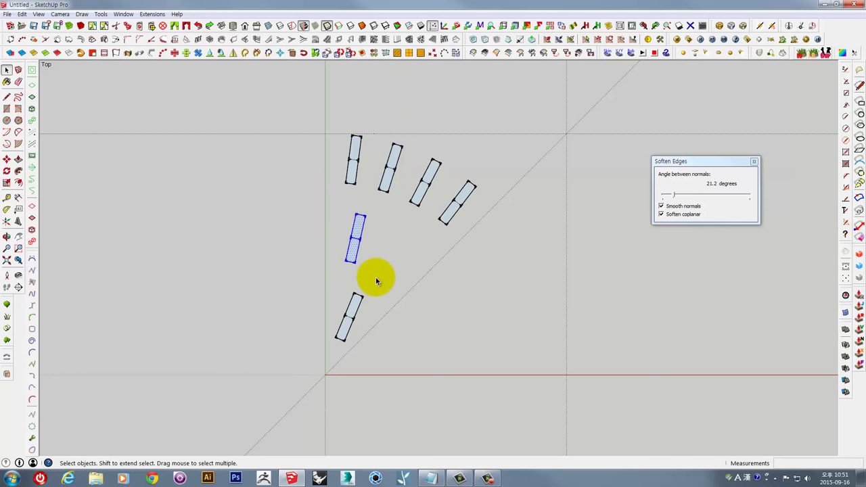
pyautogui.press('q')
pyautogui.click(327, 375)
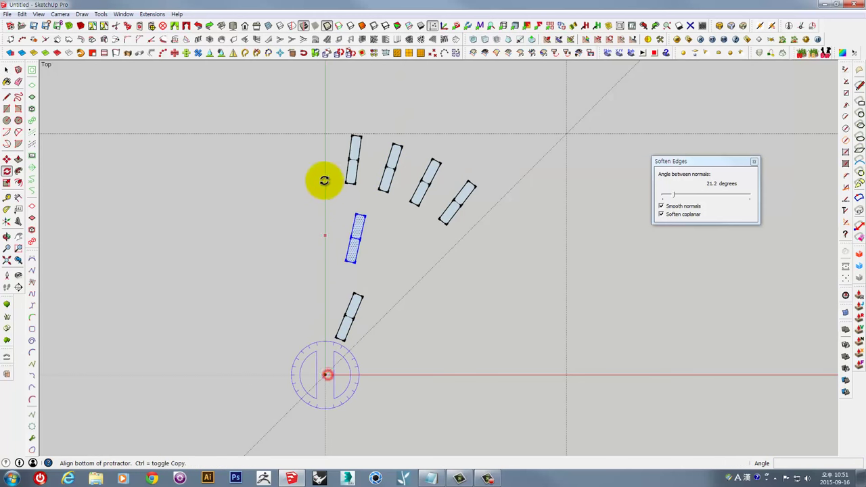
pyautogui.click(320, 142)
pyautogui.write('20')
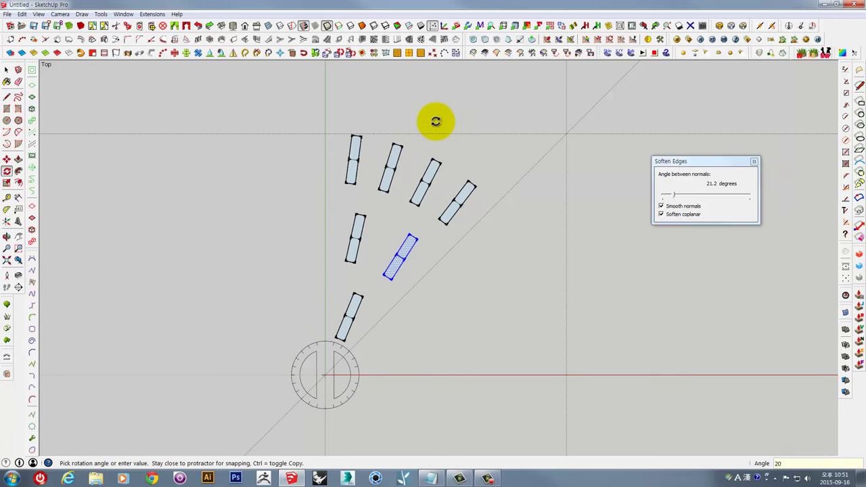
pyautogui.click(435, 121)
pyautogui.scroll(2, 319, 293)
pyautogui.keyDown('shift'); pyautogui.moveTo(379, 259); pyautogui.dragTo(359, 231, button='middle'); pyautogui.keyUp('shift')
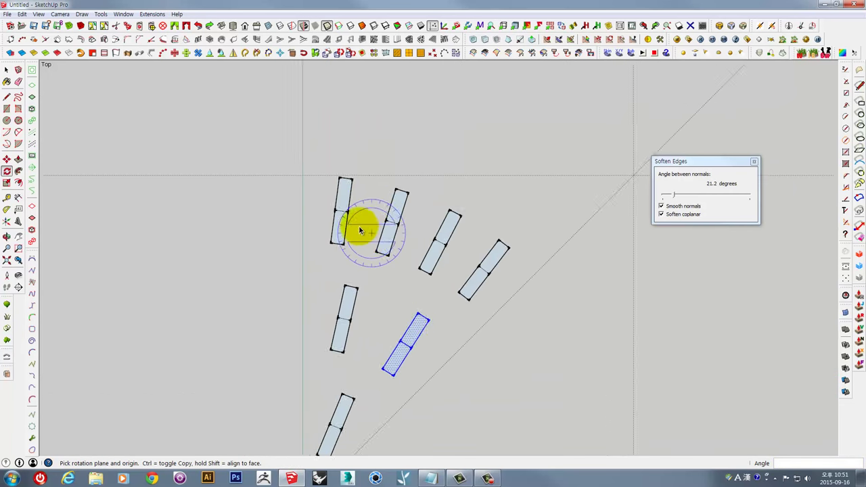
pyautogui.press('space')
pyautogui.moveTo(413, 243)
pyautogui.mouseDown(button='middle')
pyautogui.moveTo(386, 203)
pyautogui.moveTo(257, 250)
pyautogui.mouseUp(button='middle')
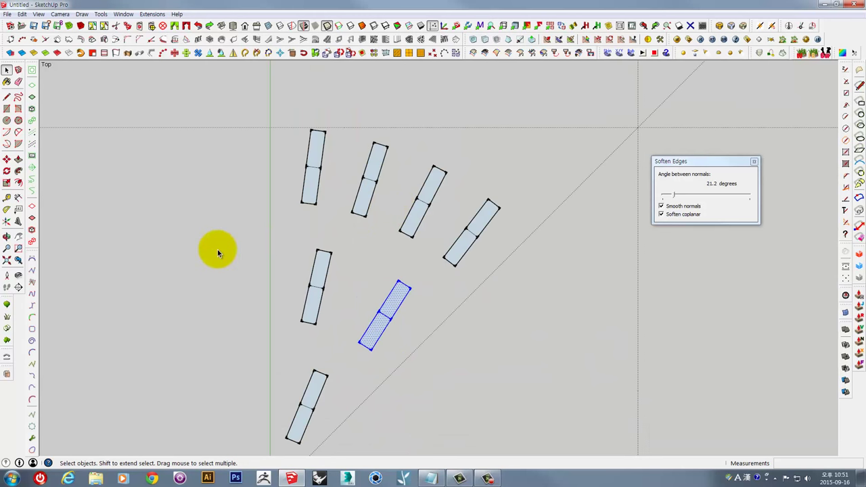
# - Draw a U-shaped B-spline loop from the top-left slat down to the lower slat and back up
pyautogui.click(33, 306)
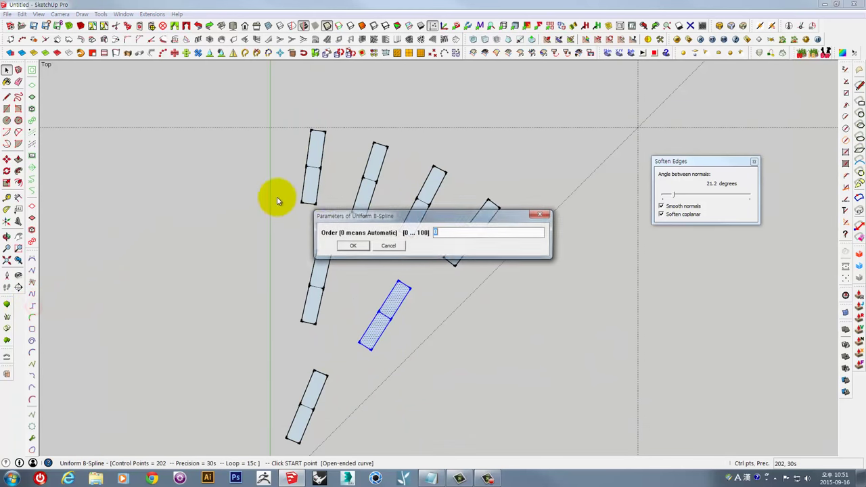
pyautogui.click(351, 245)
pyautogui.scroll(1, 311, 192)
pyautogui.scroll(2, 314, 165)
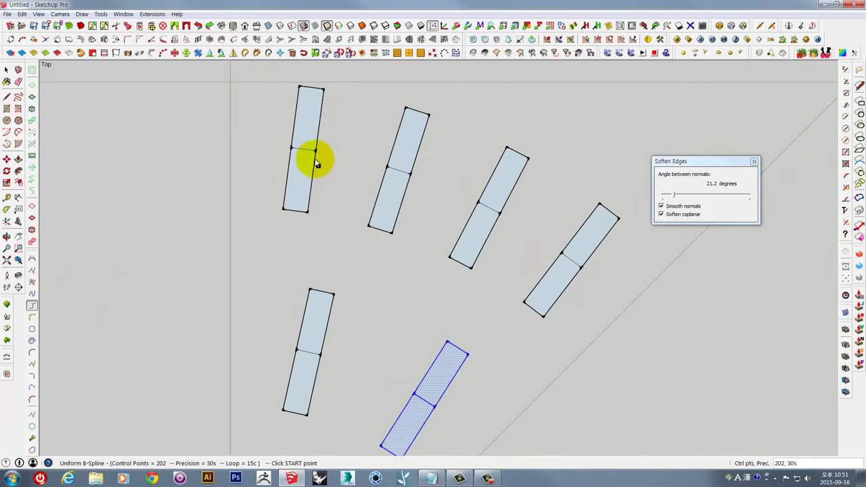
pyautogui.click(315, 151)
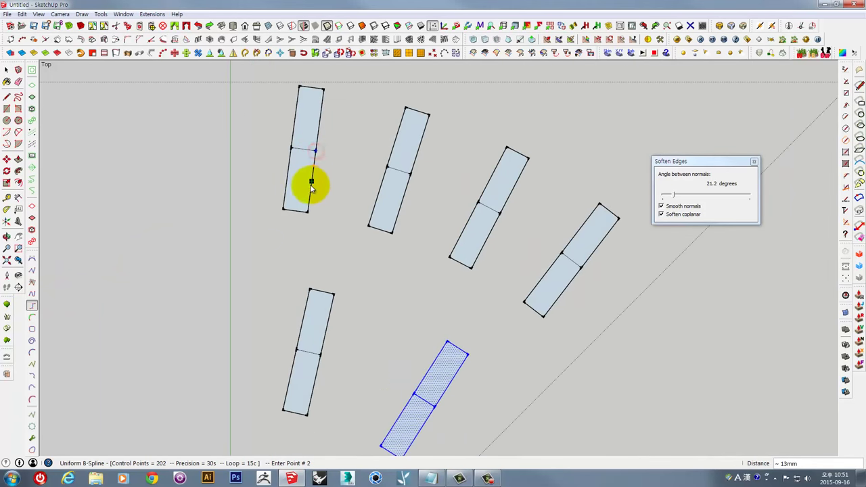
pyautogui.click(310, 185)
pyautogui.click(308, 212)
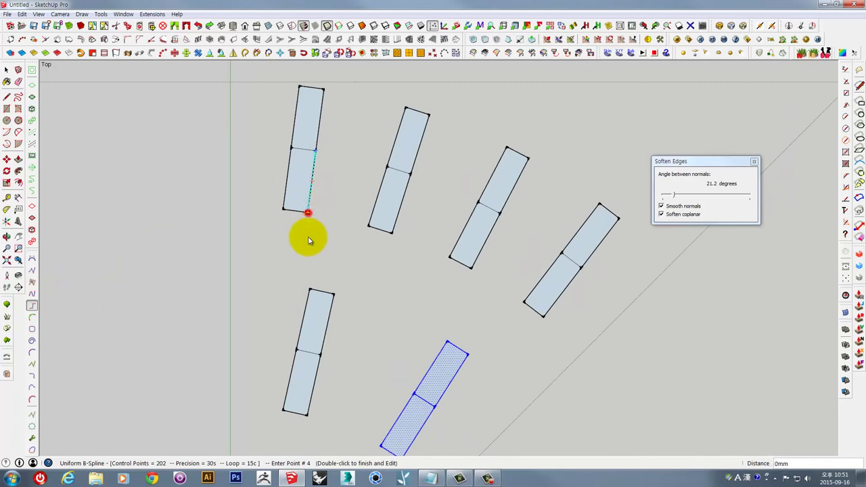
pyautogui.click(312, 289)
pyautogui.click(333, 295)
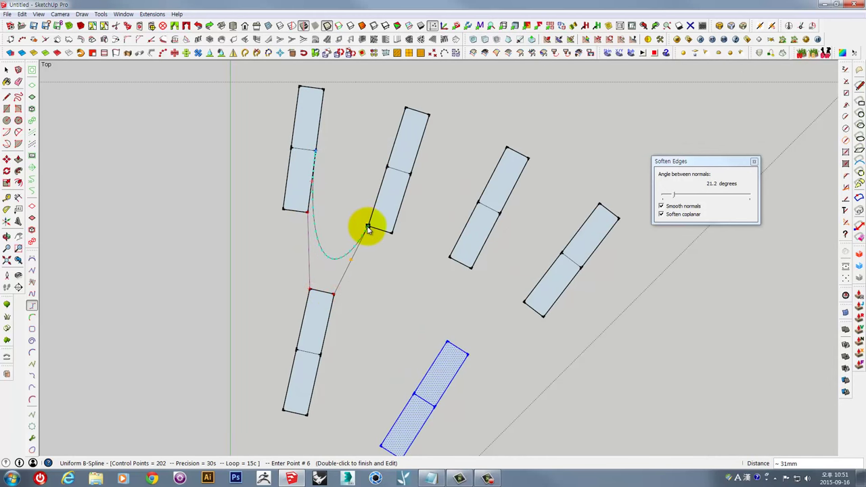
pyautogui.click(369, 226)
pyautogui.click(377, 196)
pyautogui.doubleClick(386, 170)
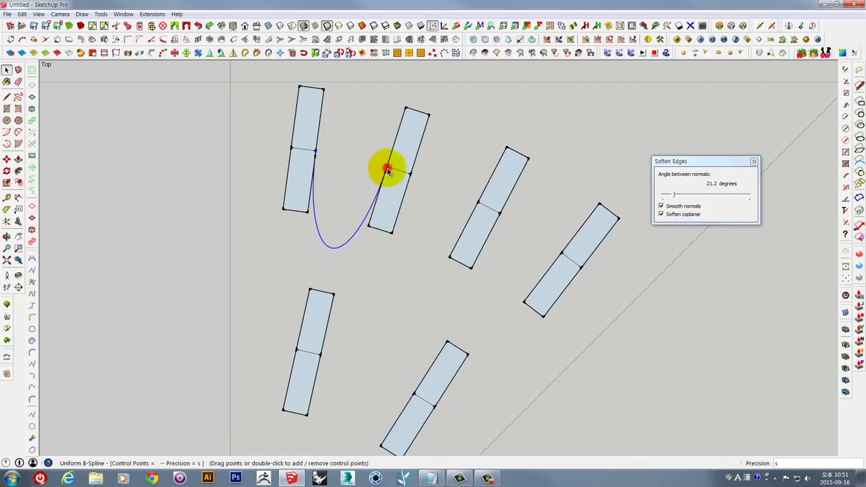
pyautogui.press('space')
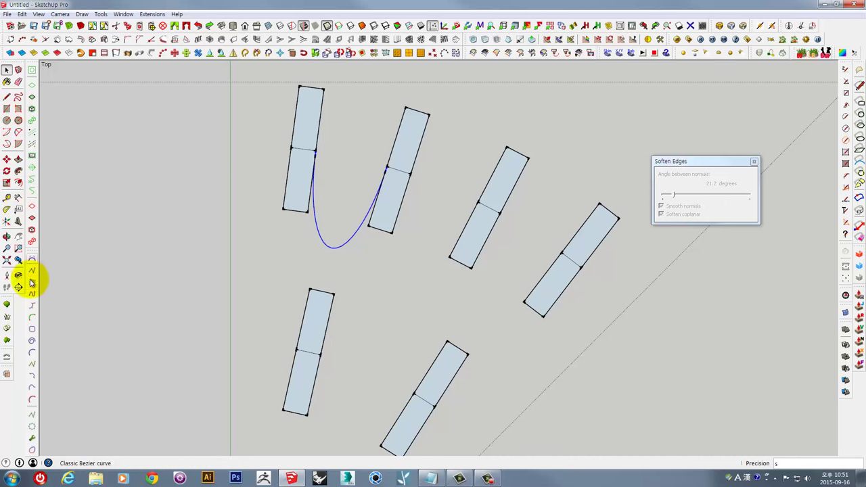
# - Draw a spline from the top-left slat's edge down to the middle slat
pyautogui.click(32, 305)
pyautogui.press('Tab')
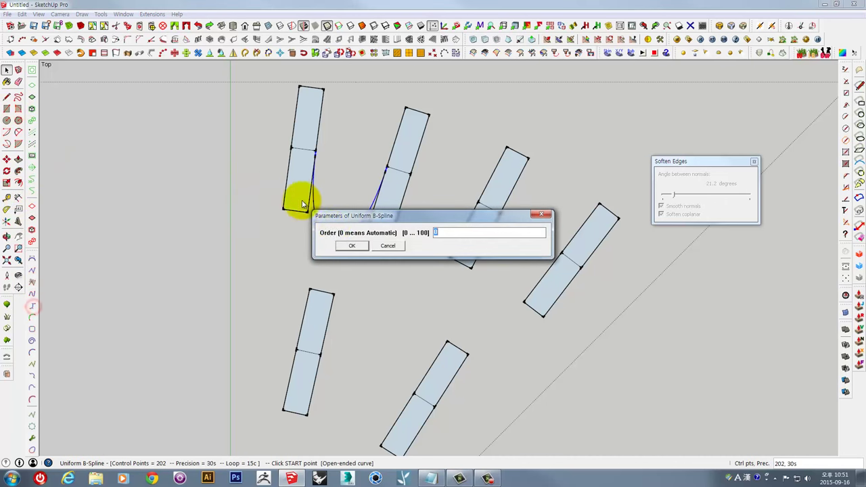
pyautogui.click(353, 246)
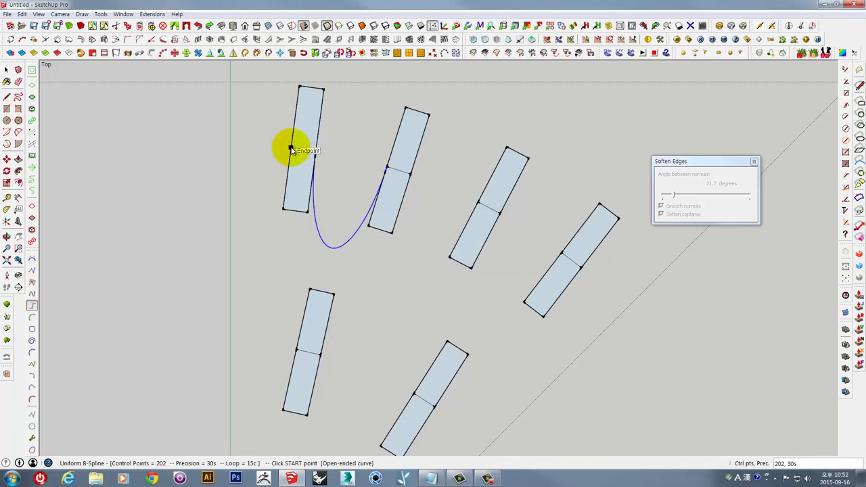
pyautogui.click(291, 148)
pyautogui.click(286, 178)
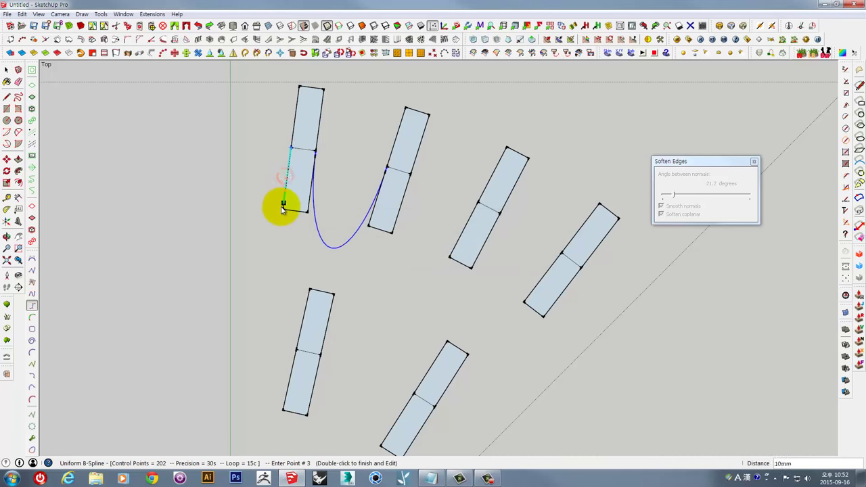
pyautogui.click(310, 290)
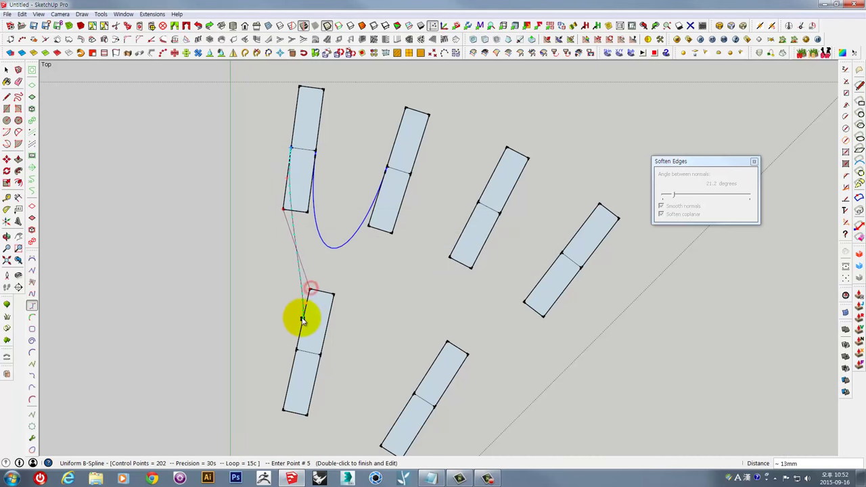
pyautogui.doubleClick(296, 351)
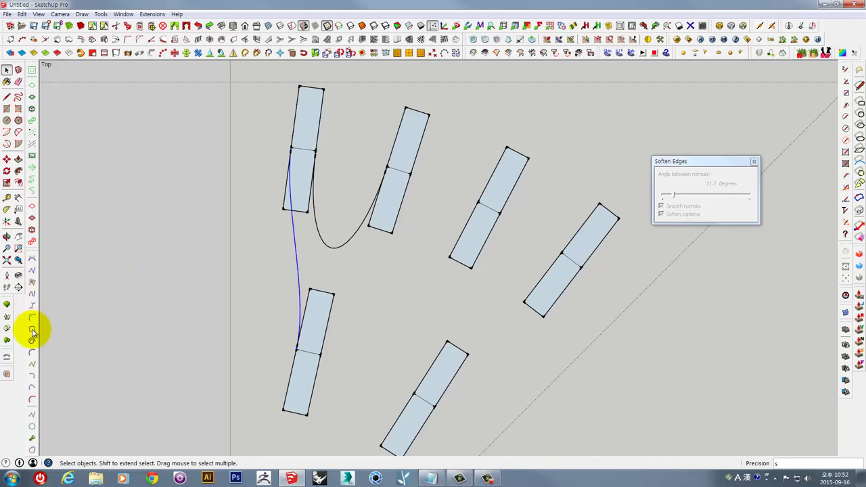
# - Draw a spline from the middle-left slat up to the second top slat
pyautogui.click(32, 306)
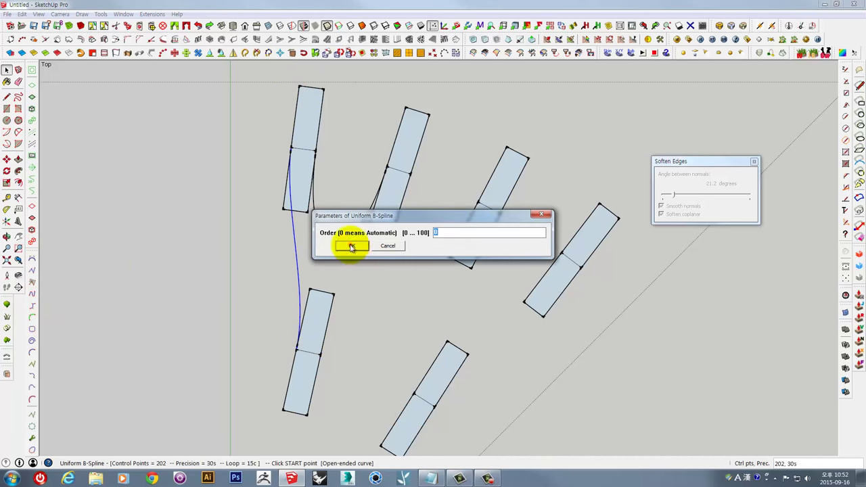
pyautogui.click(351, 350)
pyautogui.click(321, 355)
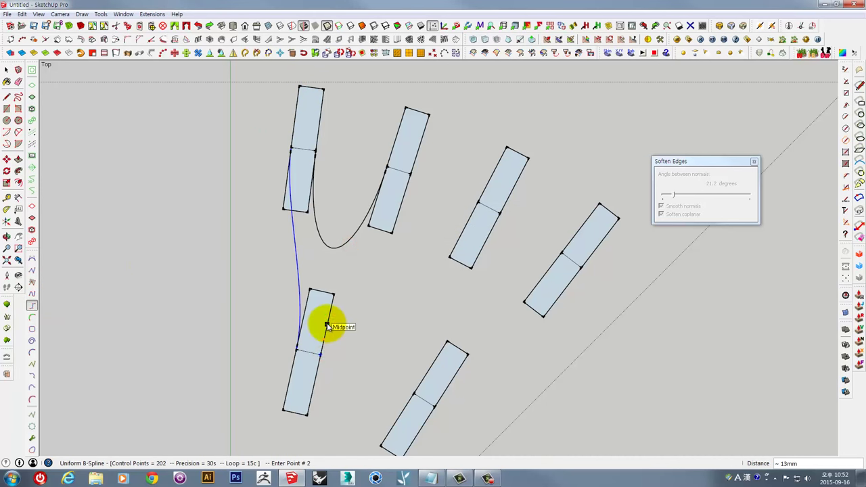
pyautogui.click(326, 325)
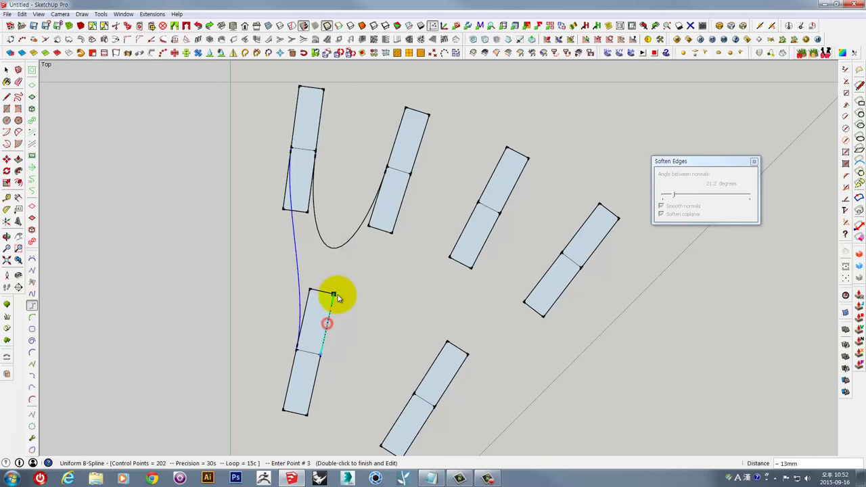
pyautogui.click(392, 233)
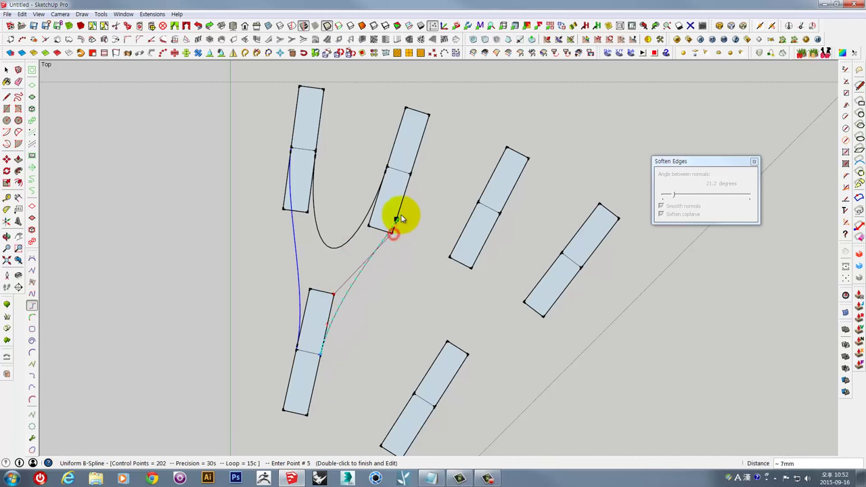
pyautogui.doubleClick(410, 176)
pyautogui.press('space')
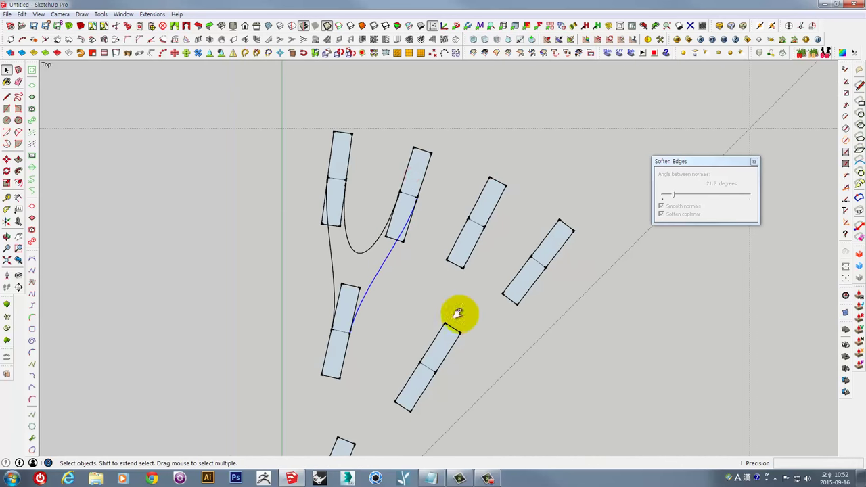
pyautogui.scroll(-2, 214, 240)
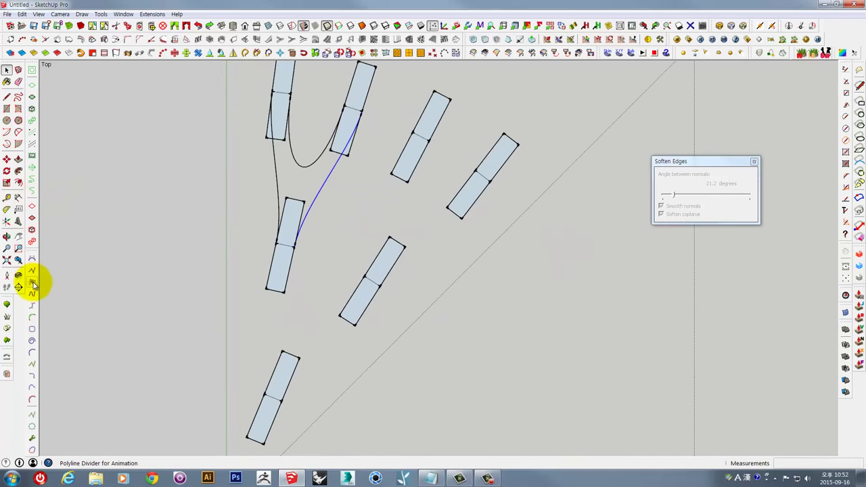
# - Draw a U-shaped spline from the slat's endpoint around to the lower-middle slat
pyautogui.click(34, 304)
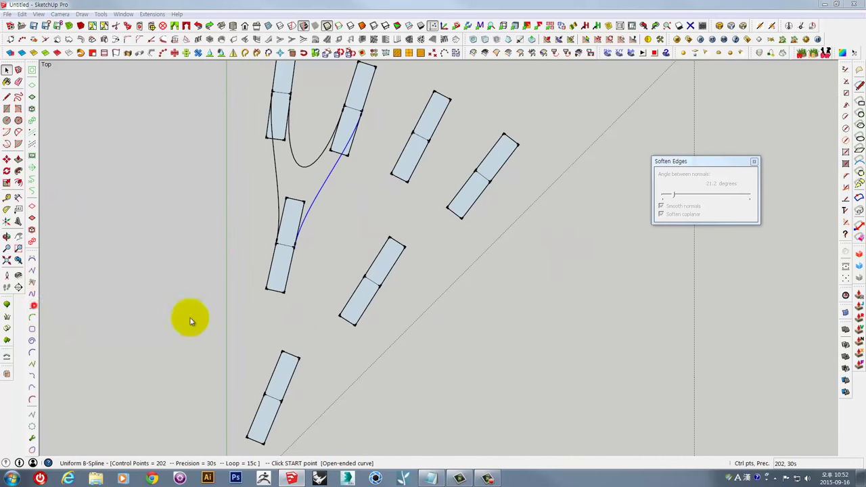
pyautogui.press('Tab')
pyautogui.click(353, 246)
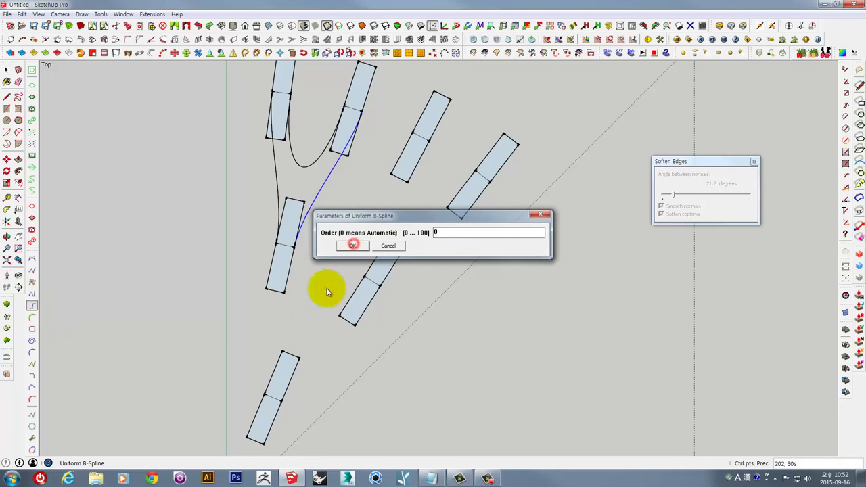
pyautogui.click(295, 251)
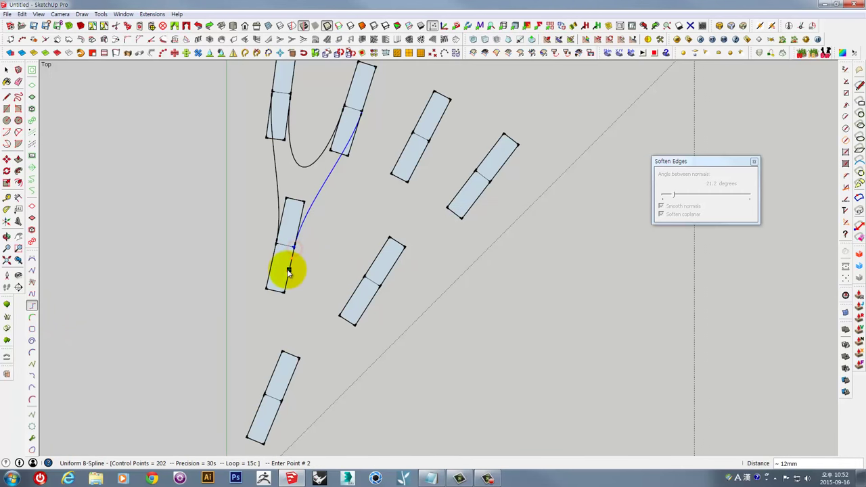
pyautogui.click(282, 292)
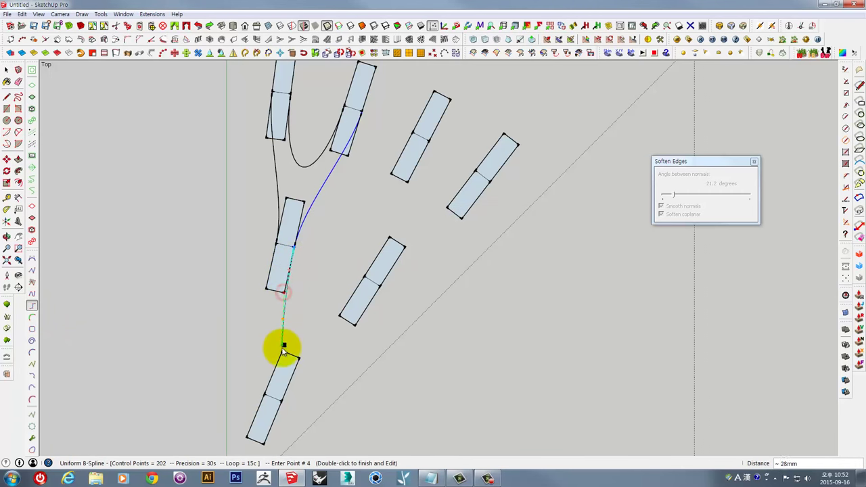
pyautogui.click(282, 352)
pyautogui.click(298, 358)
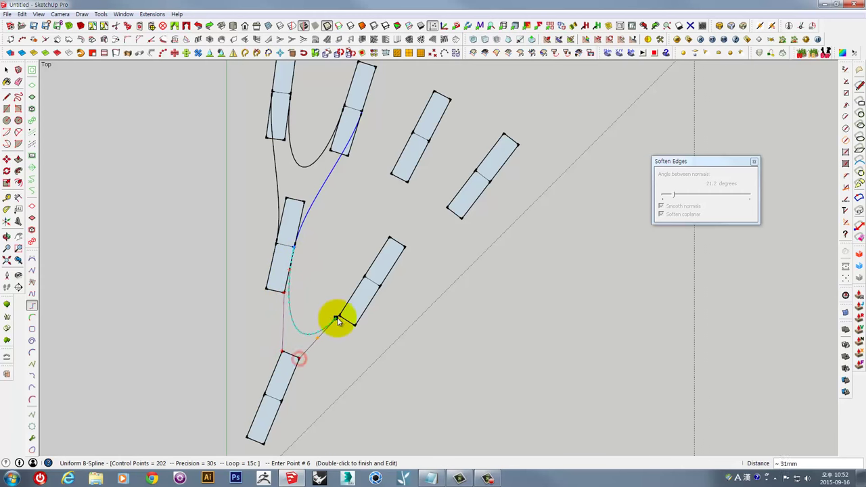
pyautogui.click(338, 316)
pyautogui.click(339, 315)
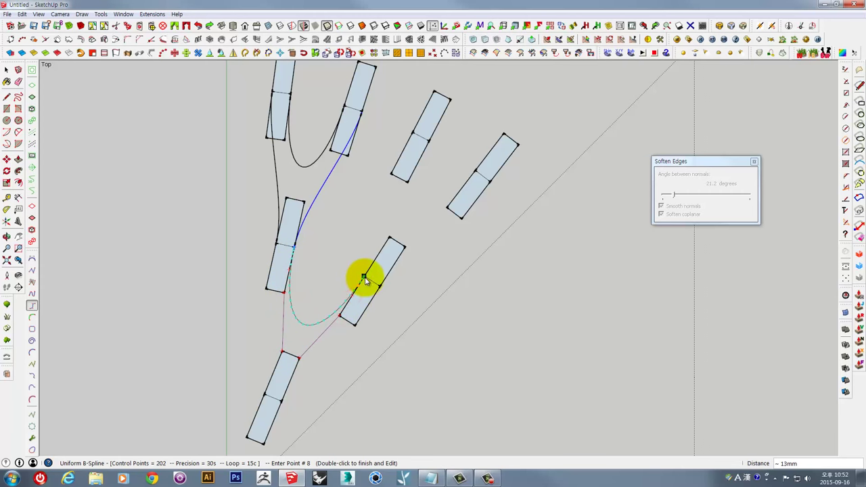
pyautogui.doubleClick(364, 279)
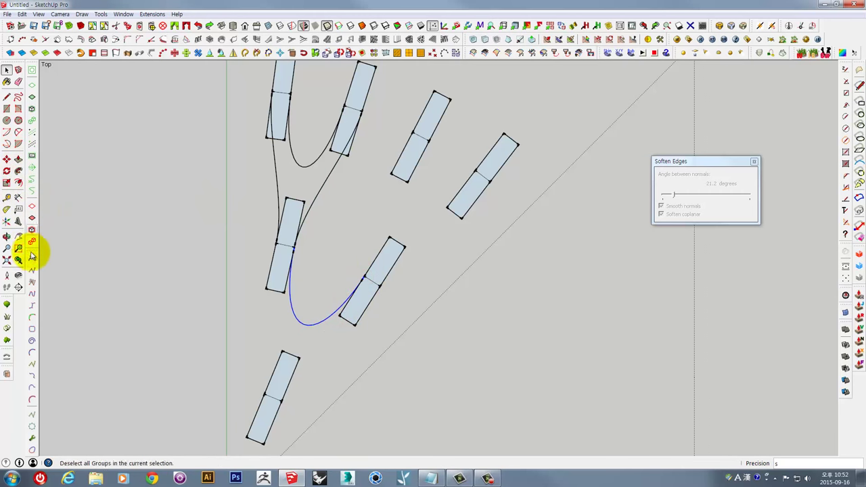
# - Draw a spline from the middle-left slat down to the bottom slat
pyautogui.click(32, 317)
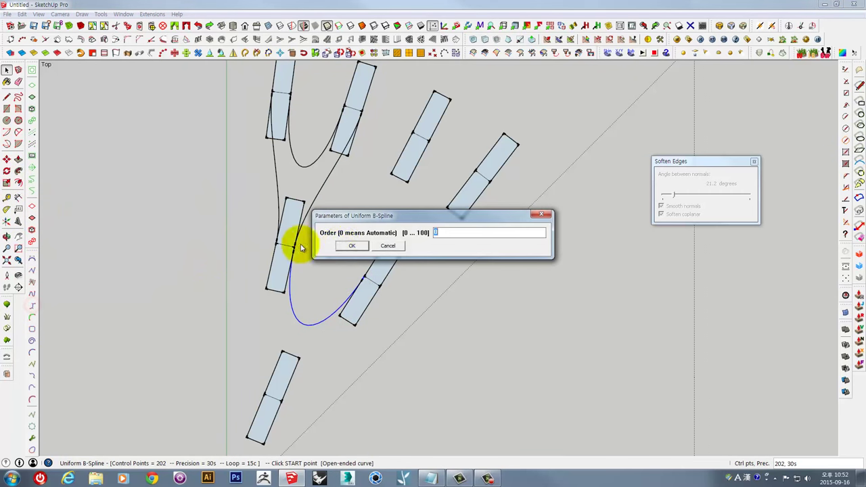
pyautogui.click(347, 245)
pyautogui.click(275, 244)
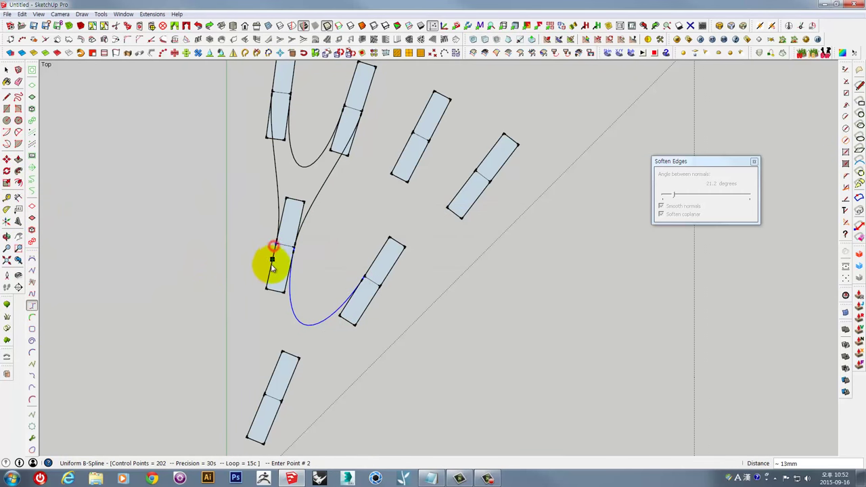
pyautogui.click(270, 265)
pyautogui.click(265, 287)
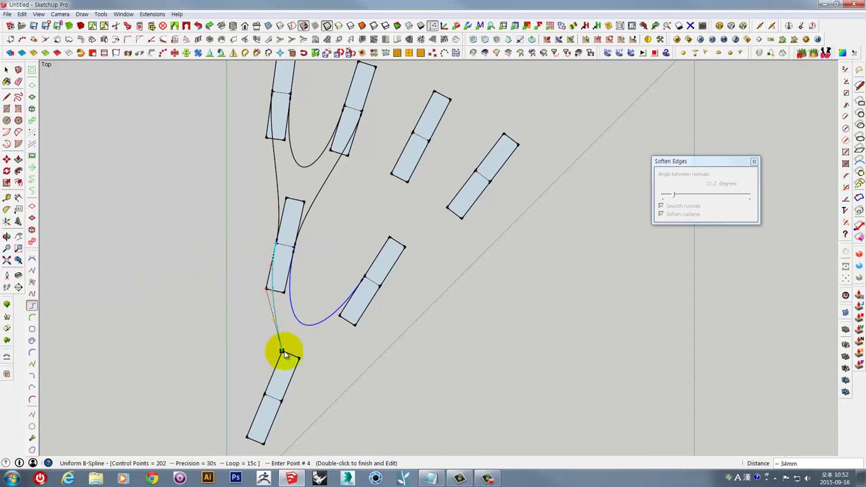
pyautogui.click(284, 351)
pyautogui.doubleClick(265, 391)
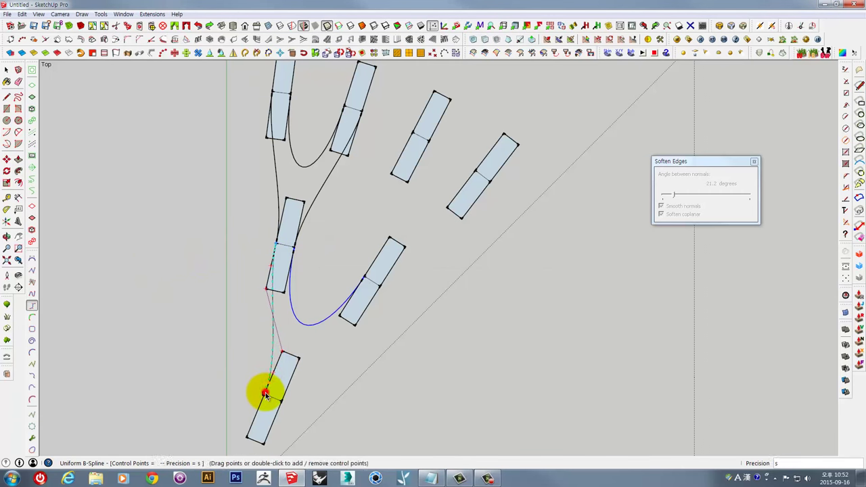
pyautogui.doubleClick(265, 391)
# - Draw a spline from the bottom slat up to the lower-middle slat
pyautogui.click(33, 305)
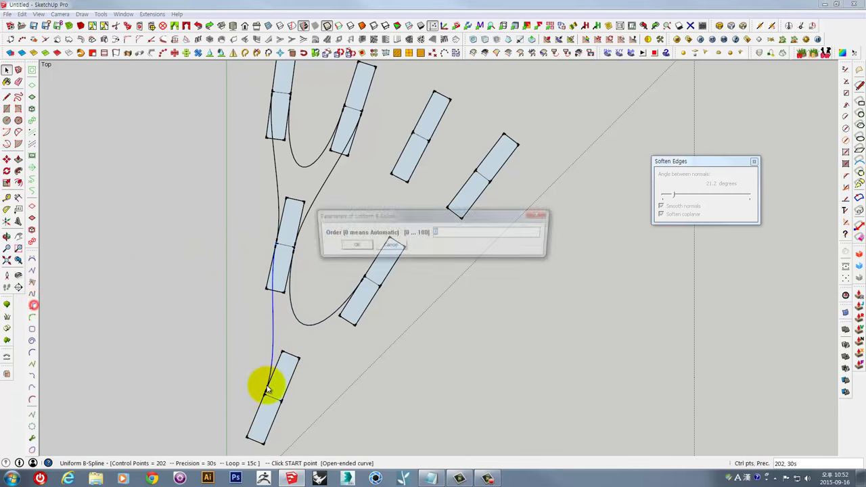
pyautogui.click(350, 247)
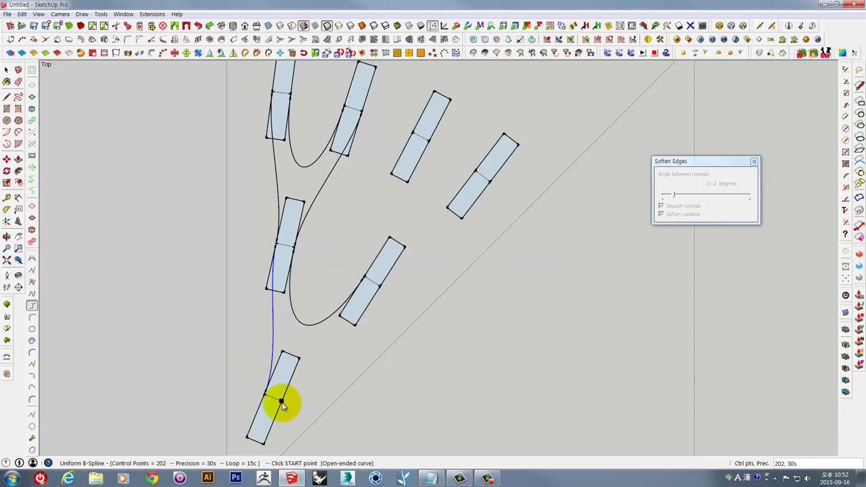
pyautogui.click(281, 402)
pyautogui.click(298, 357)
pyautogui.click(323, 343)
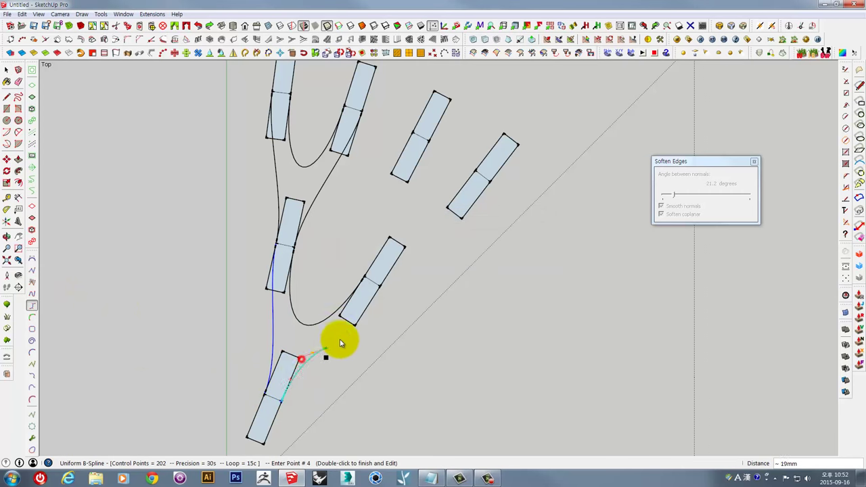
pyautogui.click(355, 327)
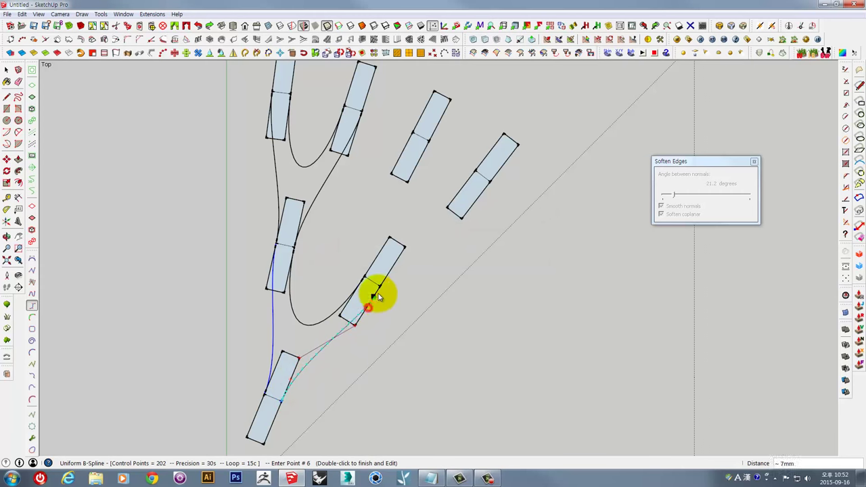
pyautogui.doubleClick(380, 290)
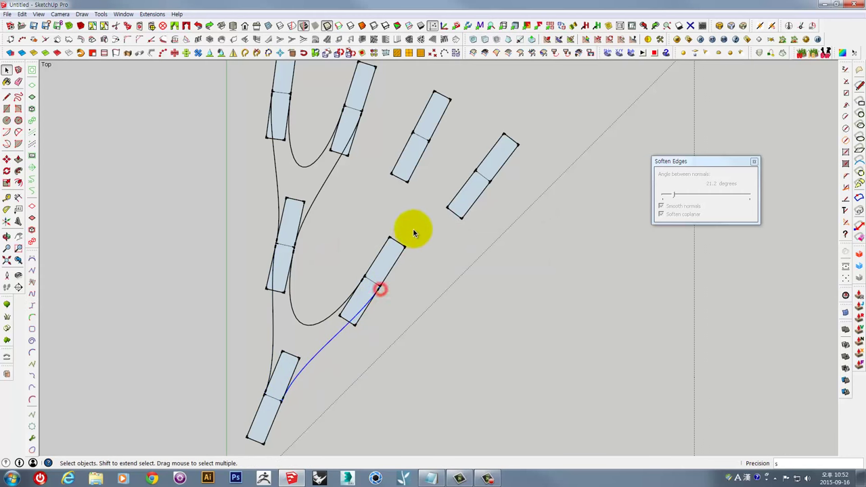
# - Draw a spline from the upper-middle slat down to the lower-middle slat
pyautogui.click(32, 311)
pyautogui.click(357, 244)
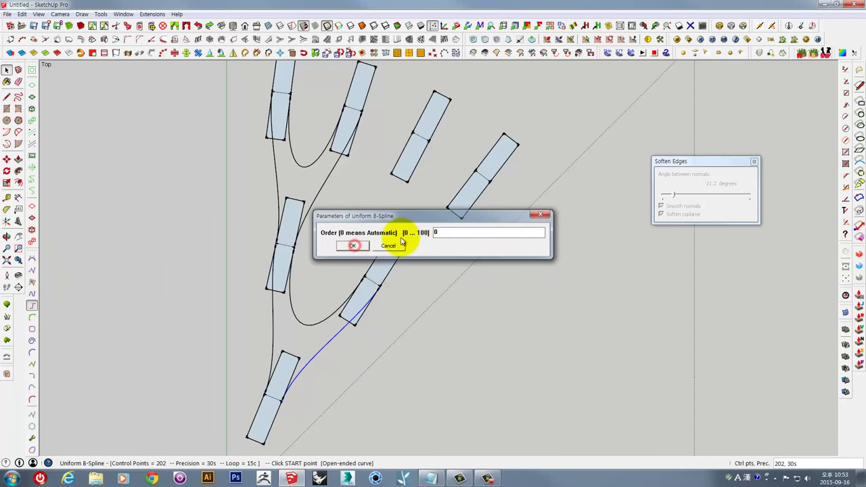
pyautogui.click(413, 135)
pyautogui.click(400, 157)
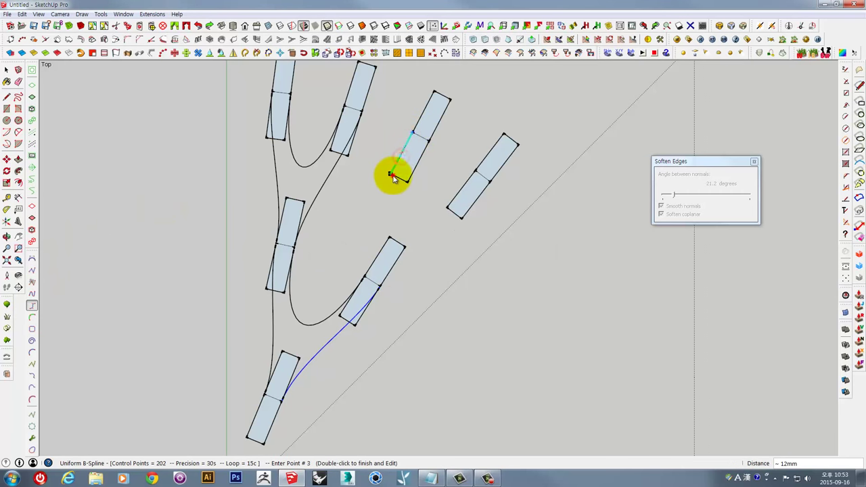
pyautogui.click(392, 176)
pyautogui.click(389, 237)
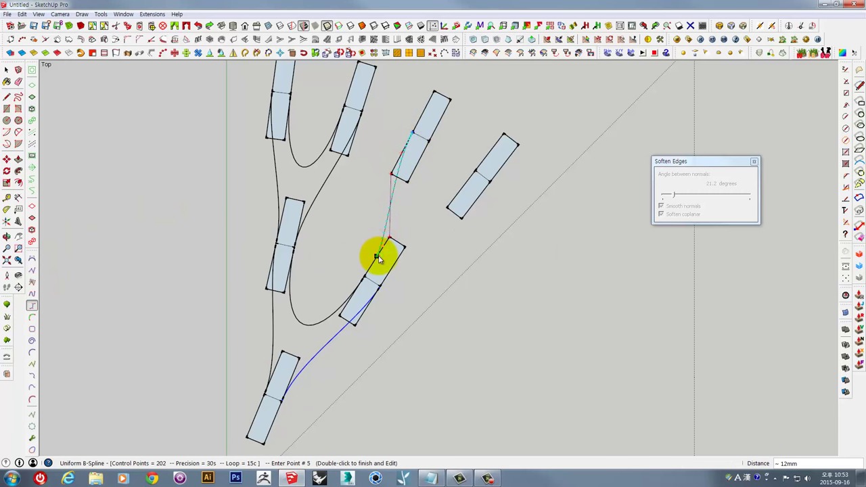
pyautogui.click(378, 256)
pyautogui.doubleClick(365, 278)
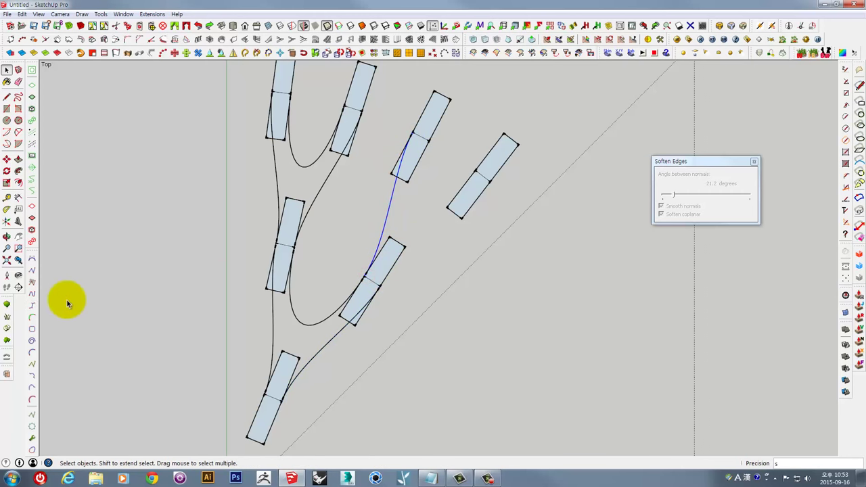
# - Draw a U-shaped spline from the upper-middle slat around to the right-hand slat
pyautogui.click(32, 305)
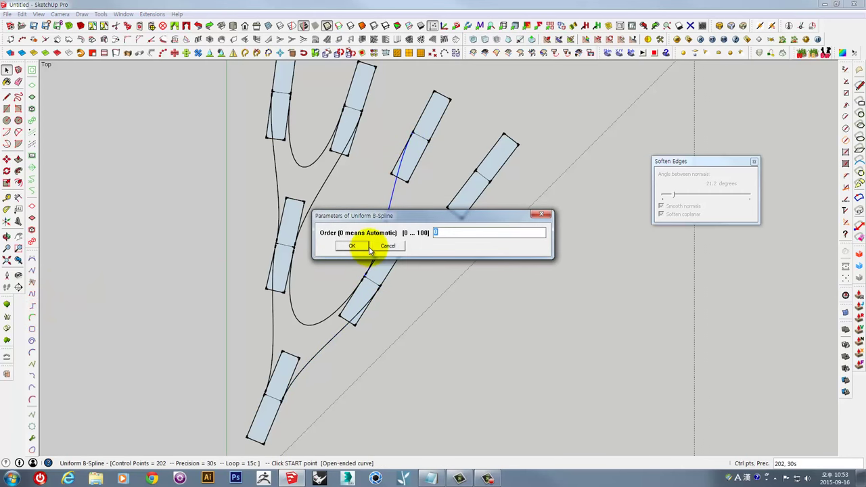
pyautogui.click(366, 244)
pyautogui.click(429, 144)
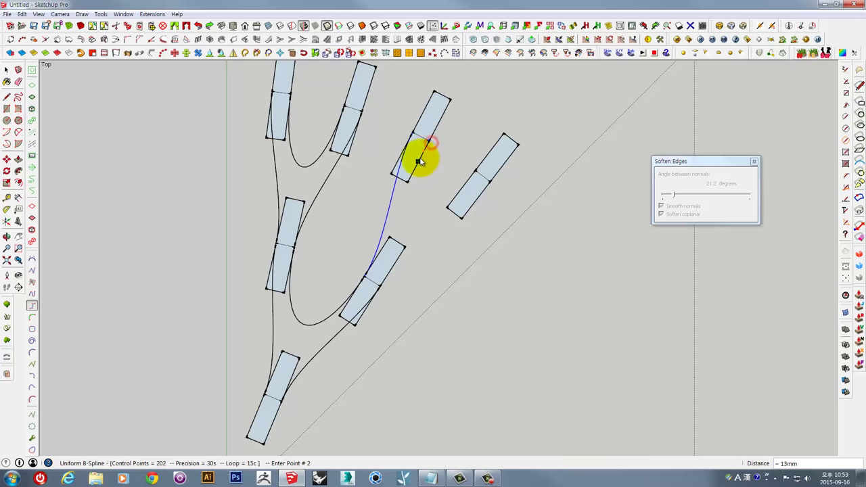
pyautogui.click(419, 161)
pyautogui.click(408, 182)
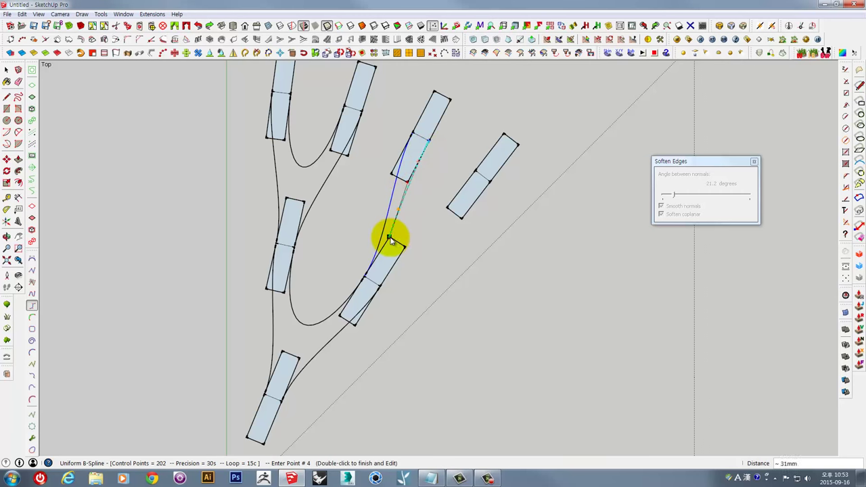
pyautogui.click(390, 238)
pyautogui.click(403, 248)
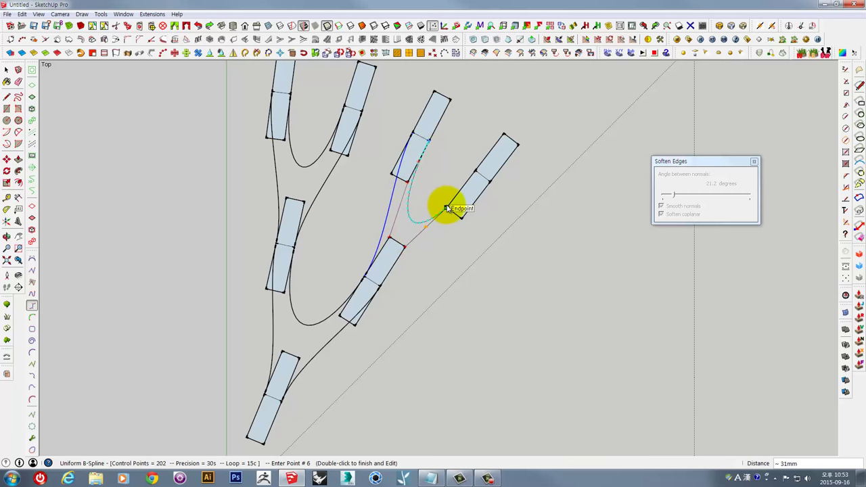
pyautogui.doubleClick(478, 171)
pyautogui.press('space')
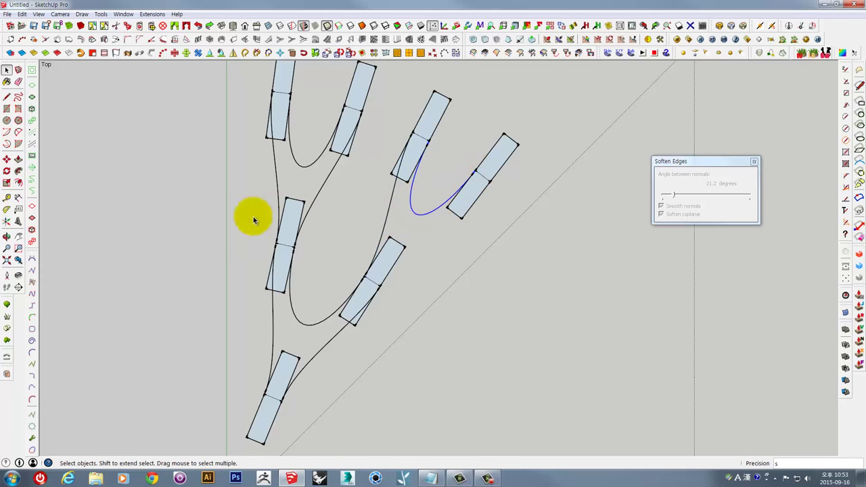
# - Draw a spline rising from the lower-middle slat to the far-right slat
pyautogui.click(34, 310)
pyautogui.click(348, 300)
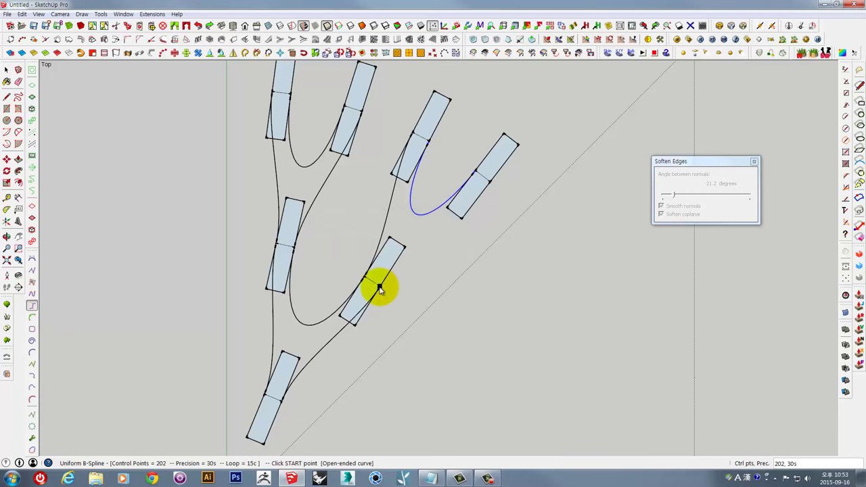
pyautogui.click(380, 285)
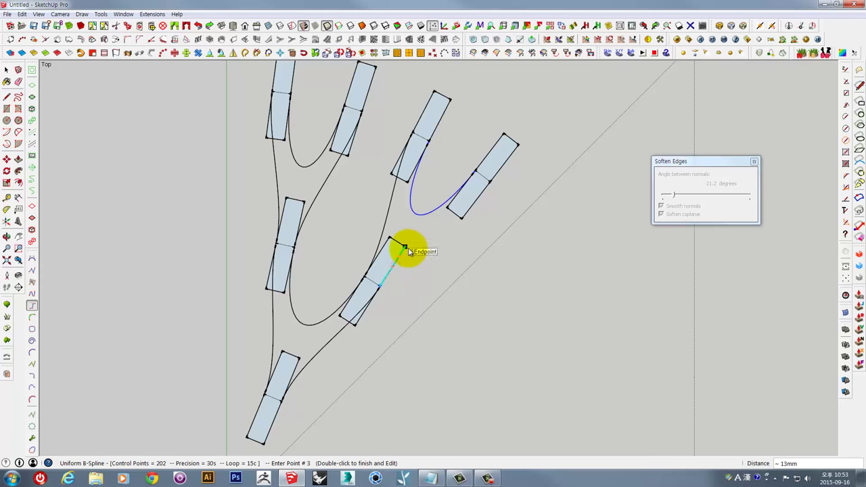
pyautogui.click(463, 219)
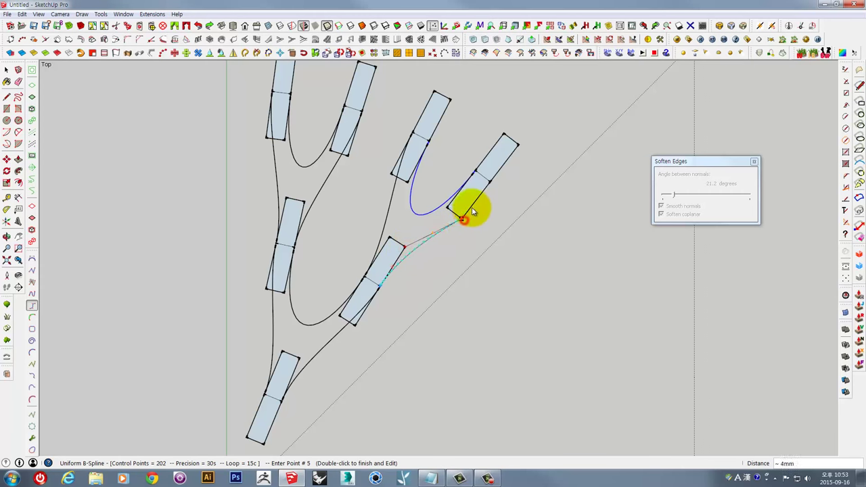
pyautogui.click(477, 201)
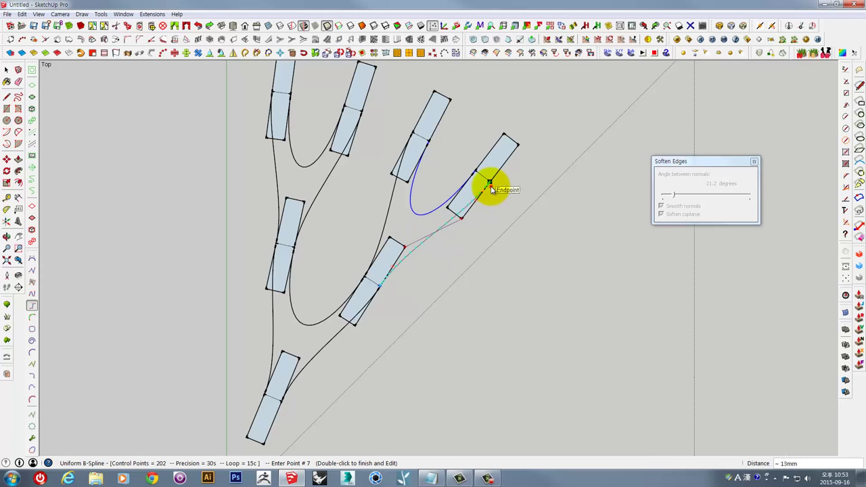
pyautogui.doubleClick(492, 190)
# - Erase the top slat's cross edge and the short line beneath it
pyautogui.press('space')
pyautogui.scroll(-2, 379, 209)
pyautogui.scroll(5, 334, 194)
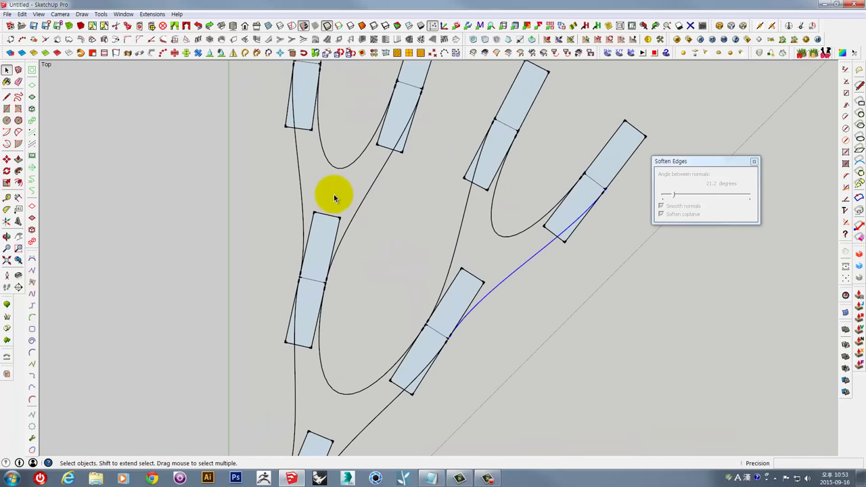
pyautogui.scroll(2, 318, 181)
pyautogui.scroll(2, 259, 125)
pyautogui.scroll(1, 267, 117)
pyautogui.press('e')
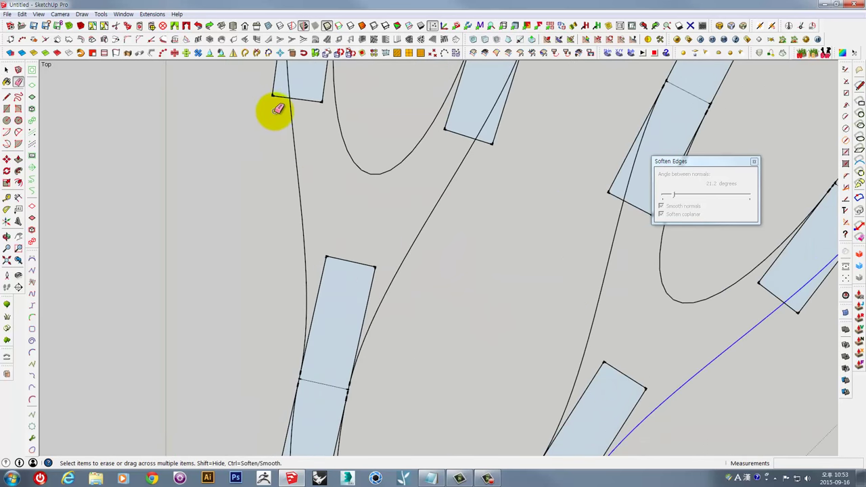
pyautogui.moveTo(280, 97); pyautogui.dragTo(317, 127, button='middle')
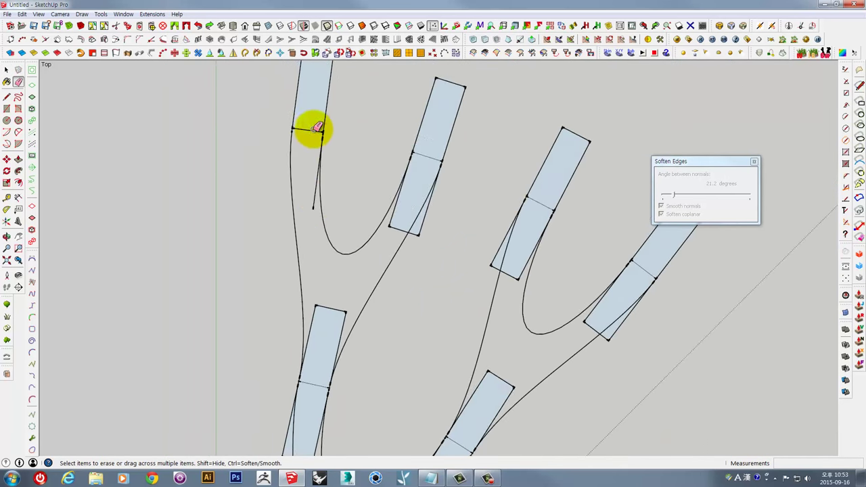
pyautogui.click(316, 127)
pyautogui.click(312, 198)
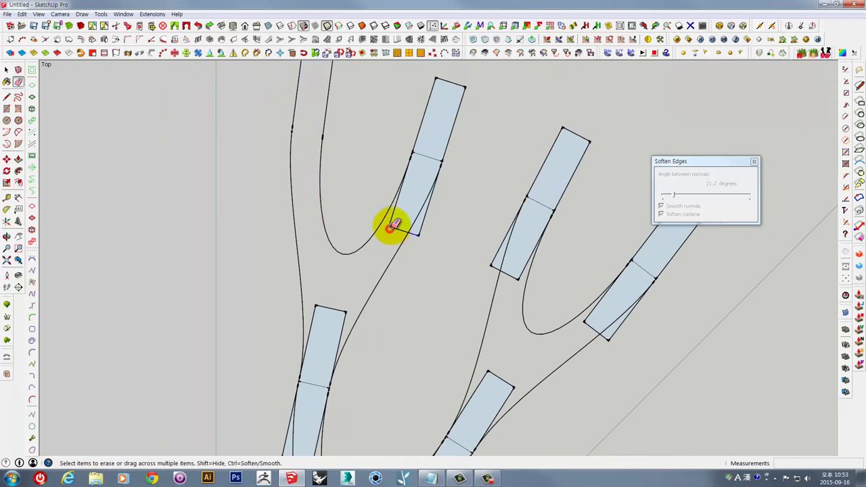
# - Erase the upper slats' bottom edges, the lower-left rectangle's leftovers and the trunk's cross edge
pyautogui.moveTo(391, 227)
pyautogui.mouseDown()
pyautogui.moveTo(414, 233)
pyautogui.moveTo(421, 155)
pyautogui.mouseUp()
pyautogui.moveTo(421, 154)
pyautogui.mouseDown(button='middle')
pyautogui.moveTo(367, 261)
pyautogui.moveTo(345, 279)
pyautogui.mouseUp(button='middle')
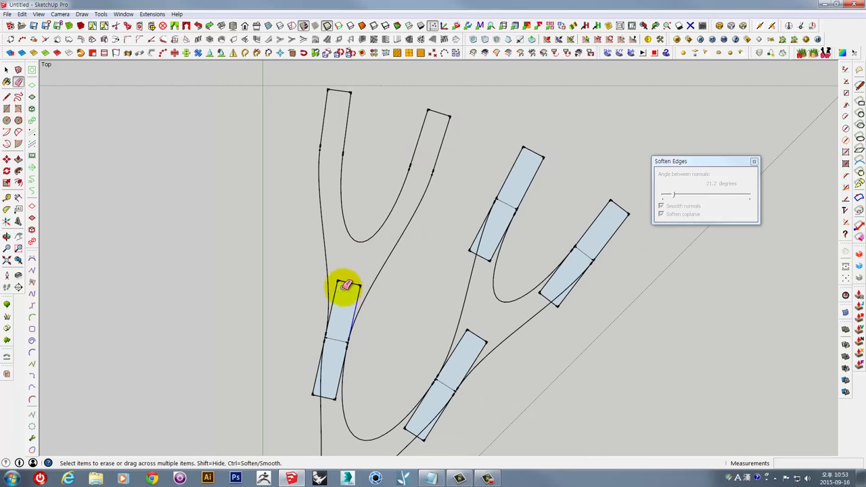
pyautogui.moveTo(342, 281)
pyautogui.mouseDown()
pyautogui.moveTo(315, 367)
pyautogui.moveTo(350, 435)
pyautogui.moveTo(353, 399)
pyautogui.mouseUp()
pyautogui.scroll(3, 316, 372)
pyautogui.click(354, 315)
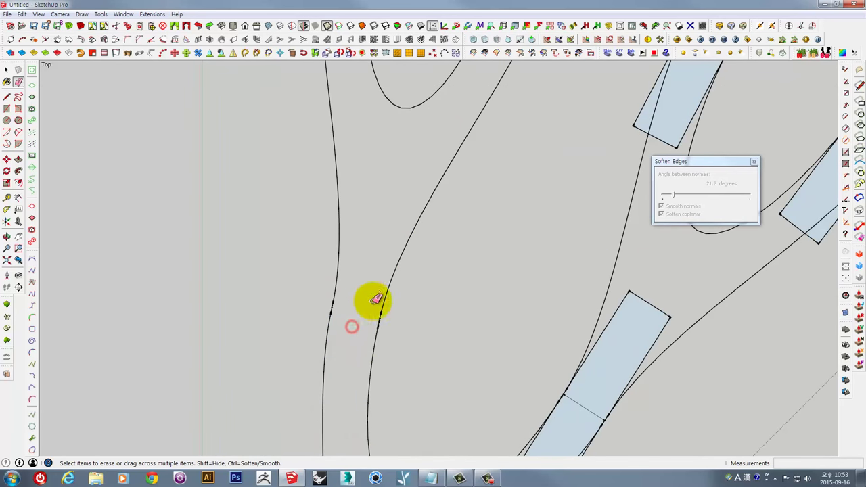
pyautogui.scroll(-3, 406, 291)
# - Erase the middle rectangle's edges and the leftover rectangles along the right branch
pyautogui.moveTo(482, 286); pyautogui.dragTo(437, 338)
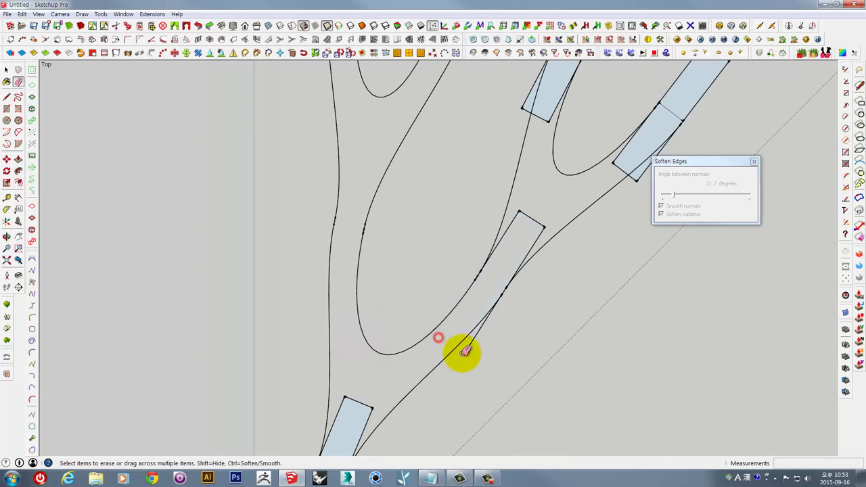
pyautogui.moveTo(530, 235)
pyautogui.mouseDown()
pyautogui.moveTo(519, 217)
pyautogui.moveTo(542, 216)
pyautogui.moveTo(538, 135)
pyautogui.moveTo(518, 106)
pyautogui.mouseUp()
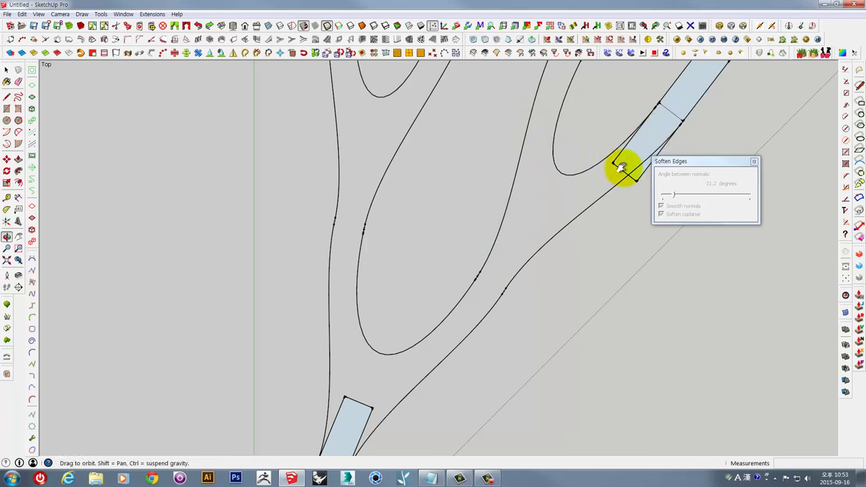
pyautogui.keyDown('shift'); pyautogui.moveTo(622, 168); pyautogui.dragTo(514, 227, button='middle'); pyautogui.keyUp('shift')
pyautogui.moveTo(520, 225)
pyautogui.mouseDown()
pyautogui.moveTo(475, 270)
pyautogui.moveTo(497, 288)
pyautogui.mouseUp()
pyautogui.click(433, 157)
pyautogui.scroll(-3, 416, 274)
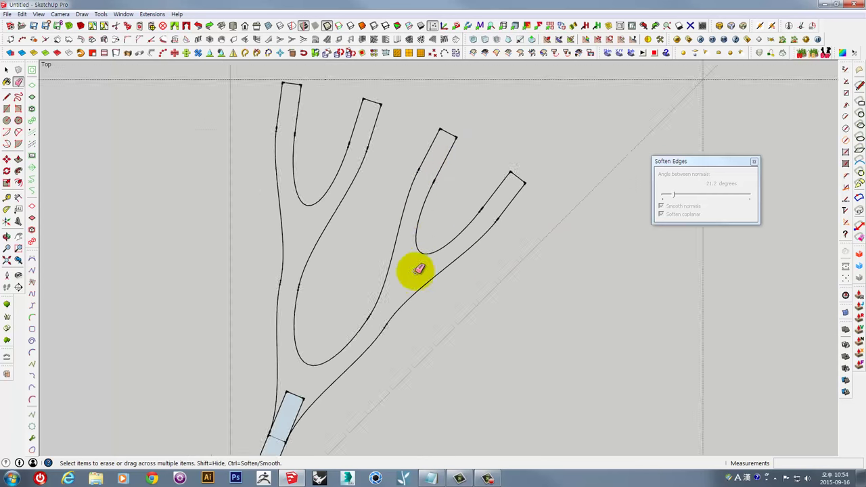
# - Erase the last rectangle at the trunk base, leaving one clean branching outline
pyautogui.keyDown('shift'); pyautogui.moveTo(416, 274); pyautogui.dragTo(364, 281, button='middle'); pyautogui.keyUp('shift')
pyautogui.scroll(3, 375, 252)
pyautogui.moveTo(415, 222); pyautogui.dragTo(453, 165)
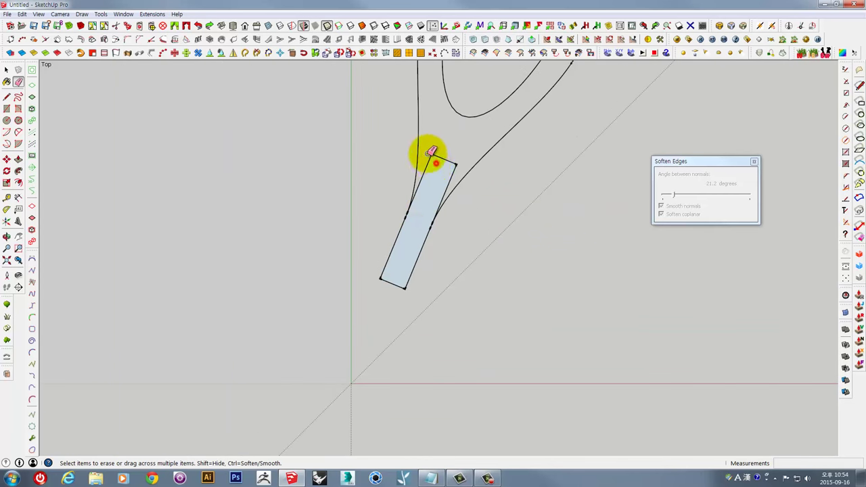
pyautogui.scroll(-3, 461, 163)
pyautogui.keyDown('shift'); pyautogui.moveTo(442, 174); pyautogui.dragTo(399, 334, button='middle'); pyautogui.keyUp('shift')
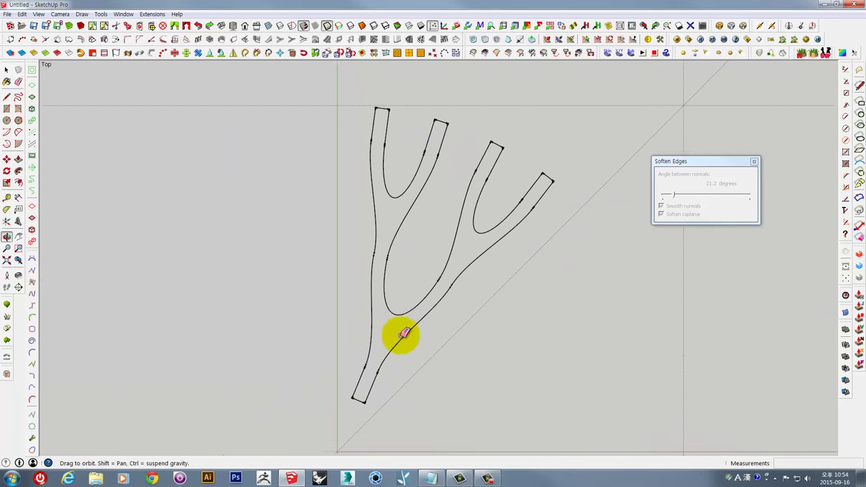
pyautogui.press('space')
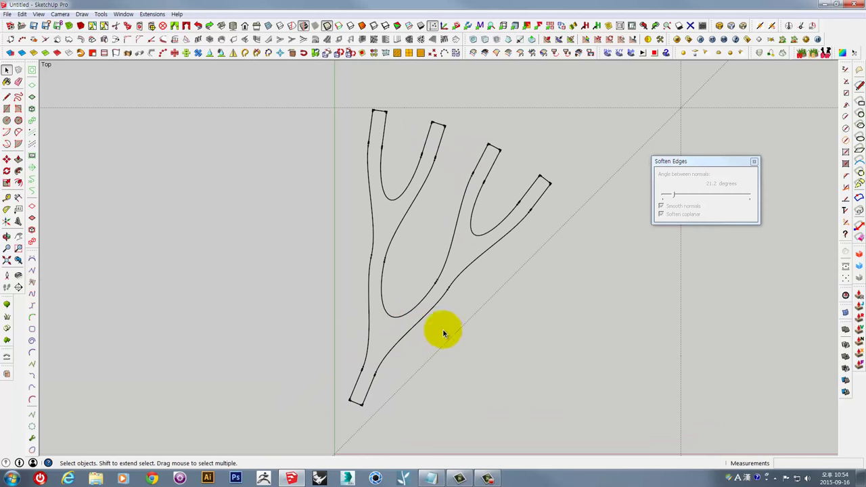
# - Box-select the entire branch outline and SuperWeld its edges together
pyautogui.moveTo(268, 89); pyautogui.dragTo(599, 441)
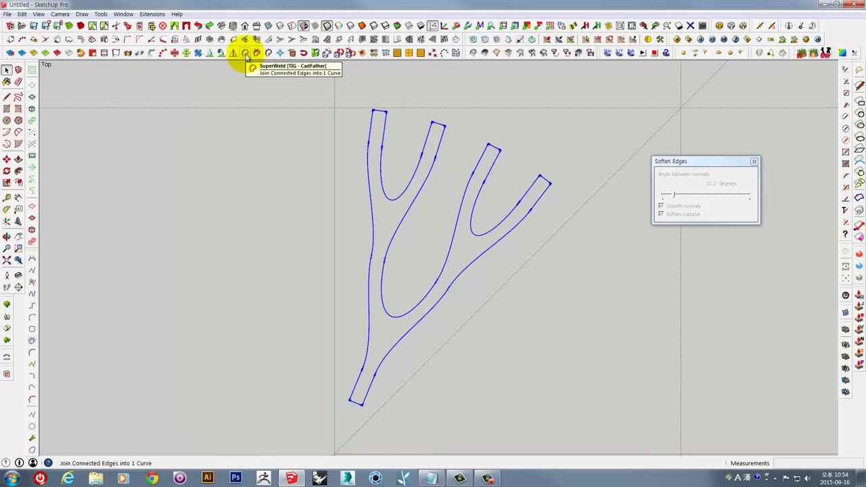
pyautogui.click(246, 53)
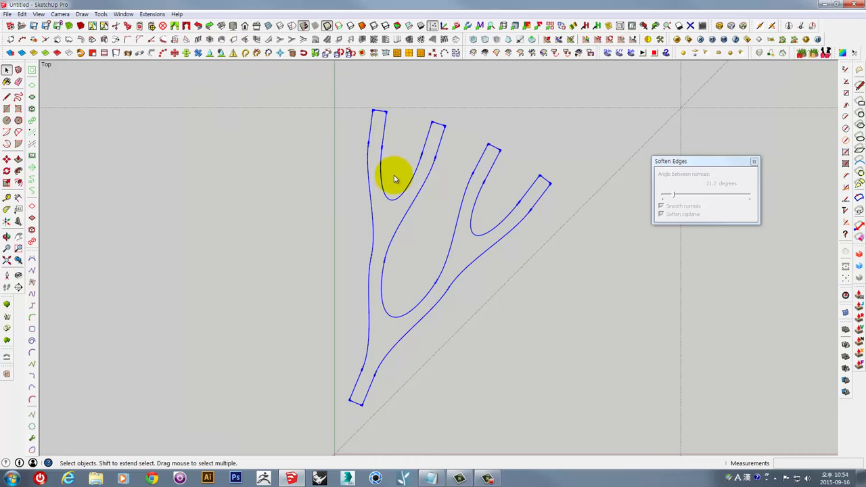
pyautogui.click(373, 157)
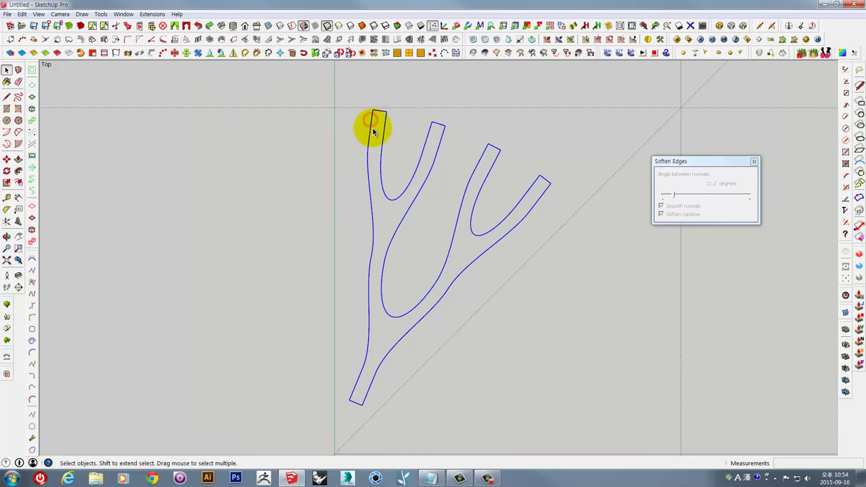
pyautogui.scroll(2, 399, 315)
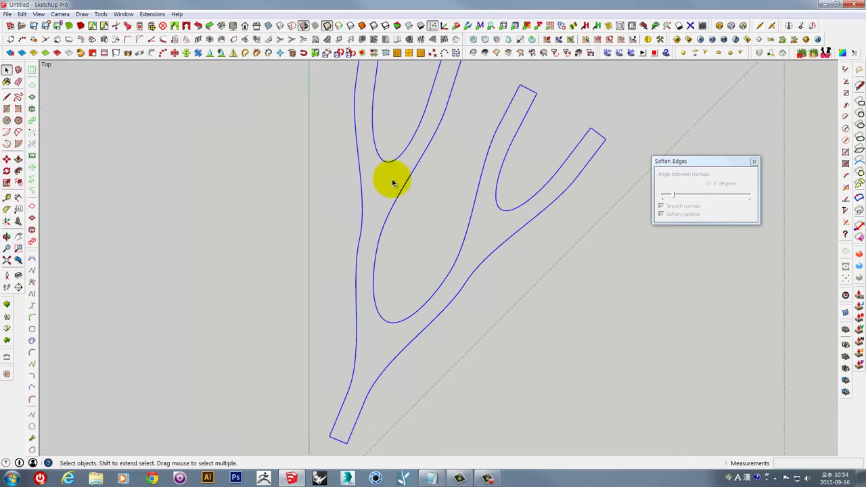
pyautogui.click(561, 328)
# - Confirm the welded outline now selects as a single curve
pyautogui.scroll(-2, 514, 284)
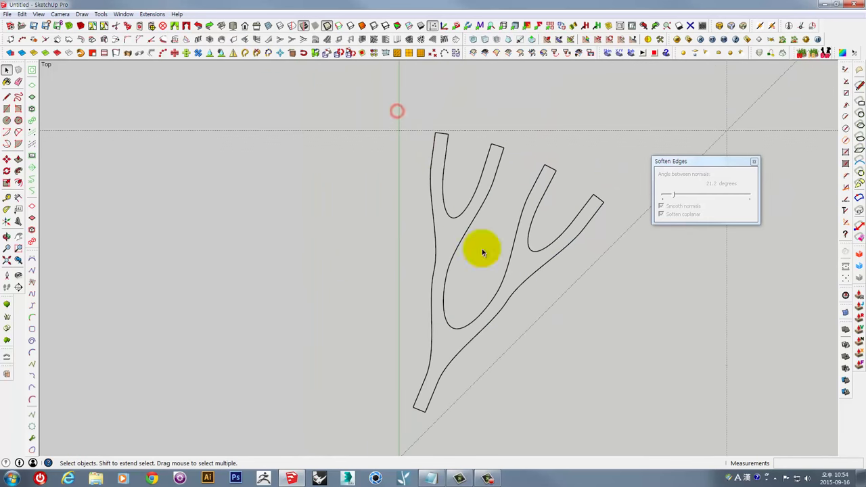
pyautogui.moveTo(368, 189); pyautogui.dragTo(595, 406)
pyautogui.moveTo(358, 354); pyautogui.dragTo(552, 416)
pyautogui.keyDown('shift'); pyautogui.moveTo(521, 381); pyautogui.dragTo(486, 369, button='middle'); pyautogui.keyUp('shift')
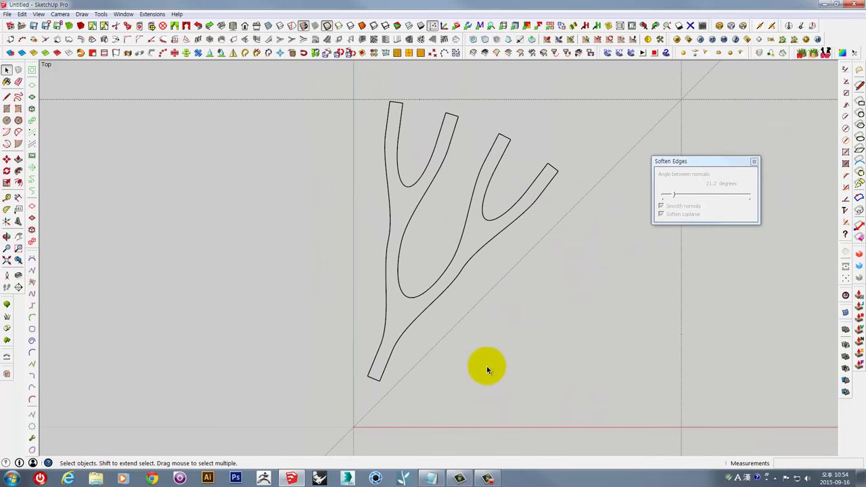
pyautogui.scroll(-1, 486, 366)
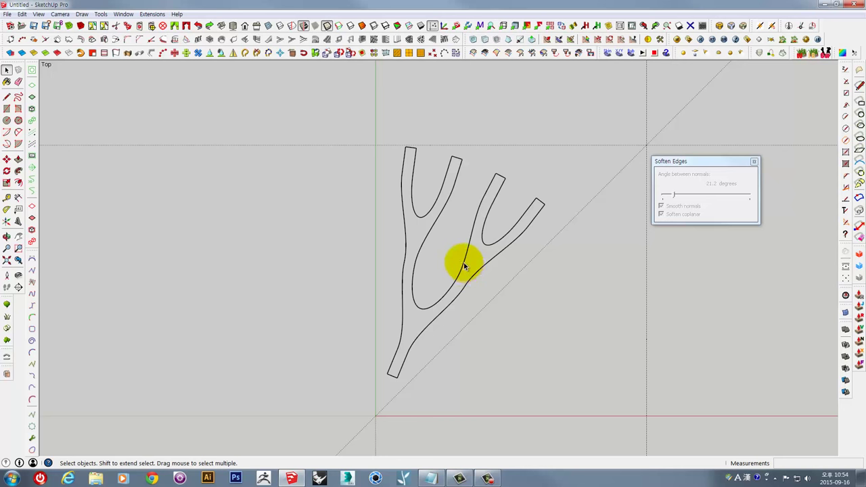
pyautogui.click(464, 266)
pyautogui.scroll(2, 419, 250)
pyautogui.scroll(2, 413, 251)
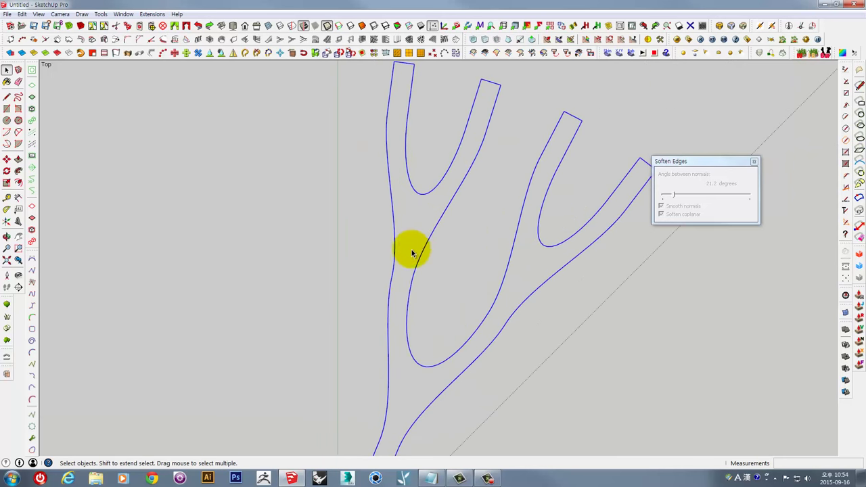
pyautogui.scroll(-1, 410, 251)
pyautogui.scroll(-3, 410, 249)
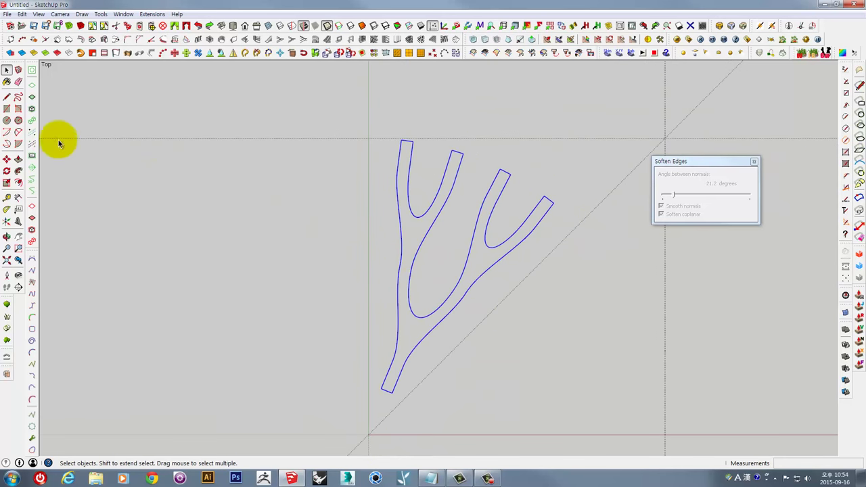
pyautogui.keyDown('shift'); pyautogui.moveTo(335, 337); pyautogui.dragTo(357, 293, button='middle'); pyautogui.keyUp('shift')
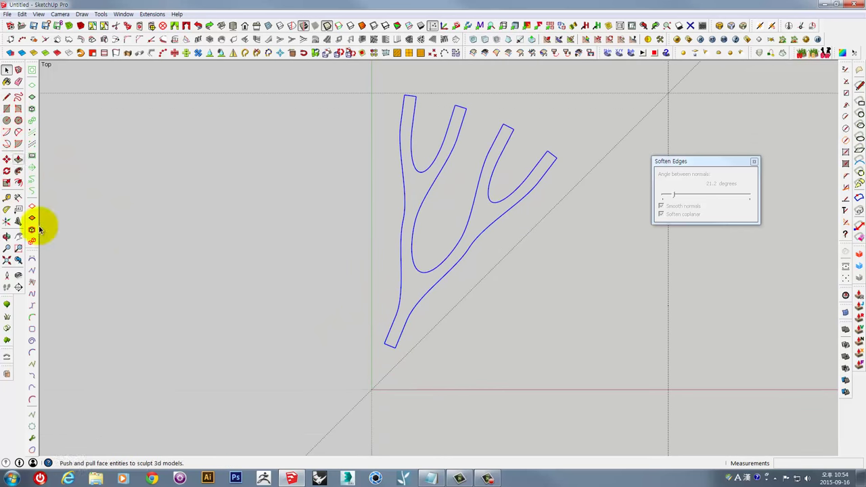
# - Rotate a copy of the branch outline 45° to the left about the origin
pyautogui.click(7, 171)
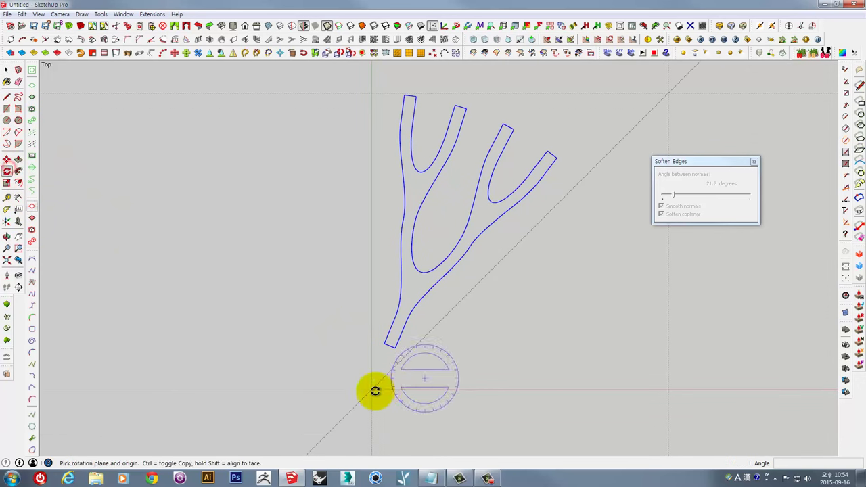
pyautogui.click(371, 387)
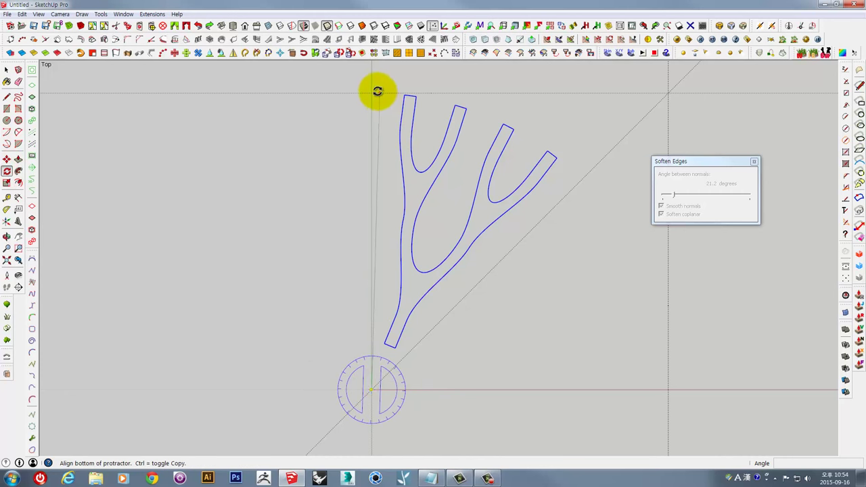
pyautogui.click(374, 87)
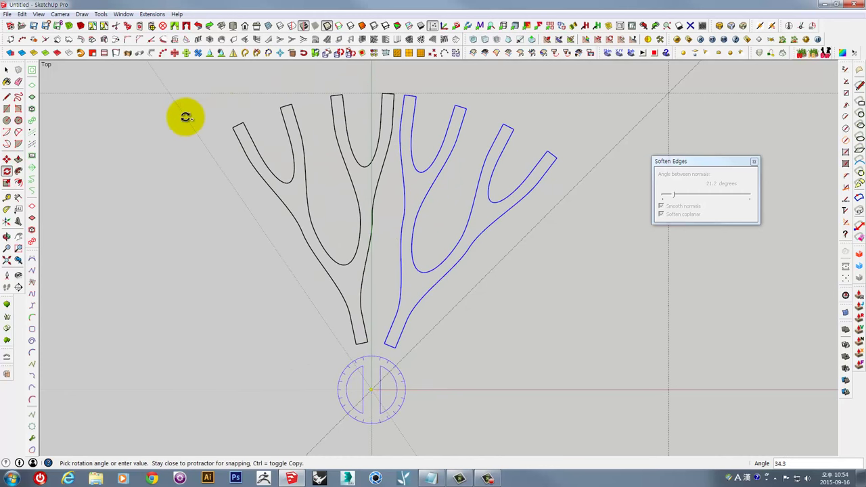
pyautogui.click(166, 145)
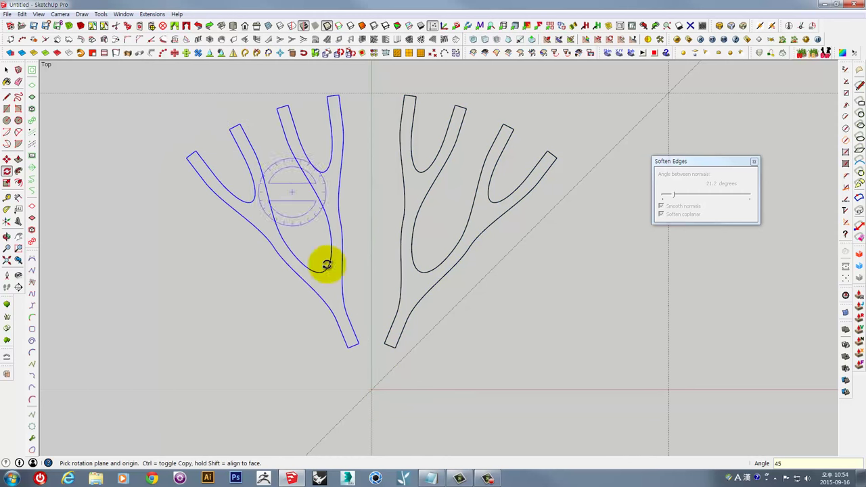
# - Rotate another copy 90° to the right so it lies along the red axis
pyautogui.click(371, 390)
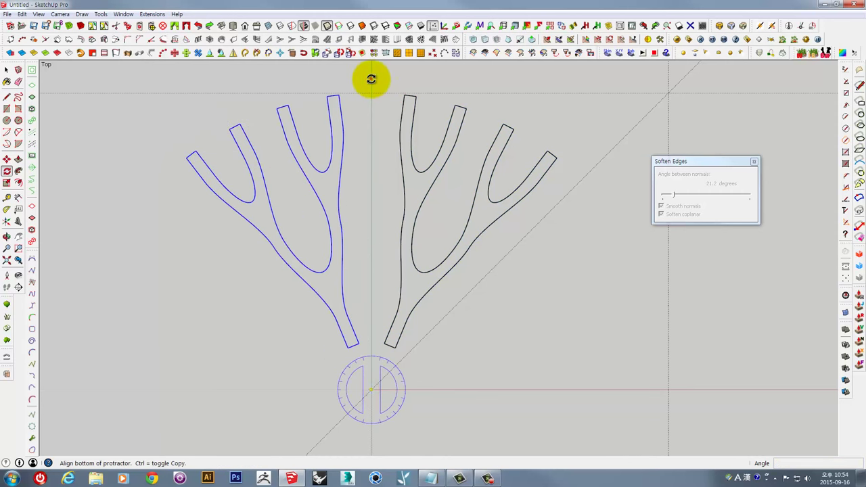
pyautogui.click(371, 78)
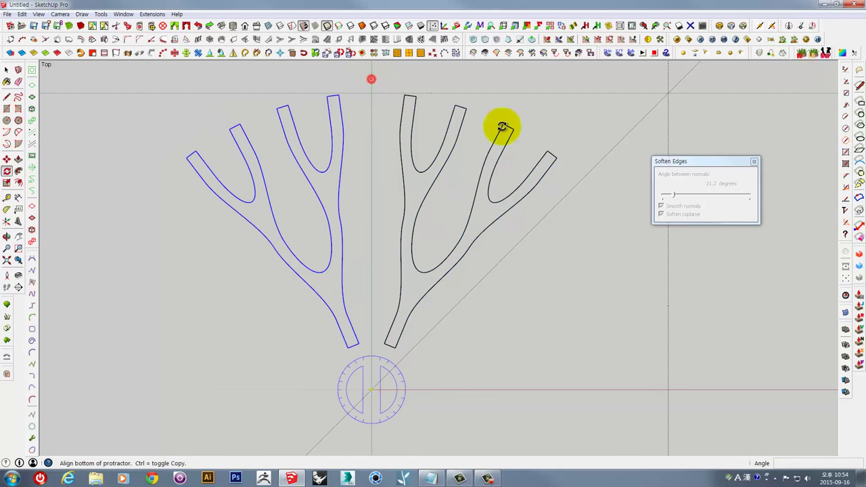
pyautogui.click(670, 391)
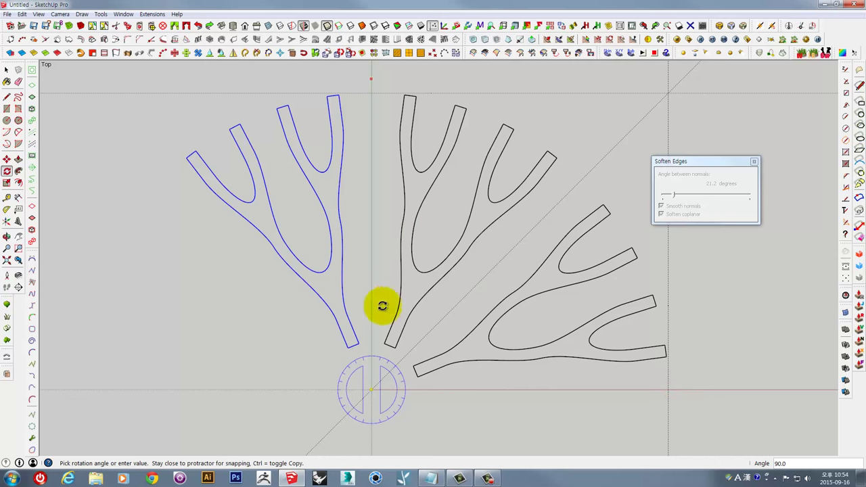
pyautogui.scroll(1, 381, 354)
pyautogui.scroll(3, 378, 351)
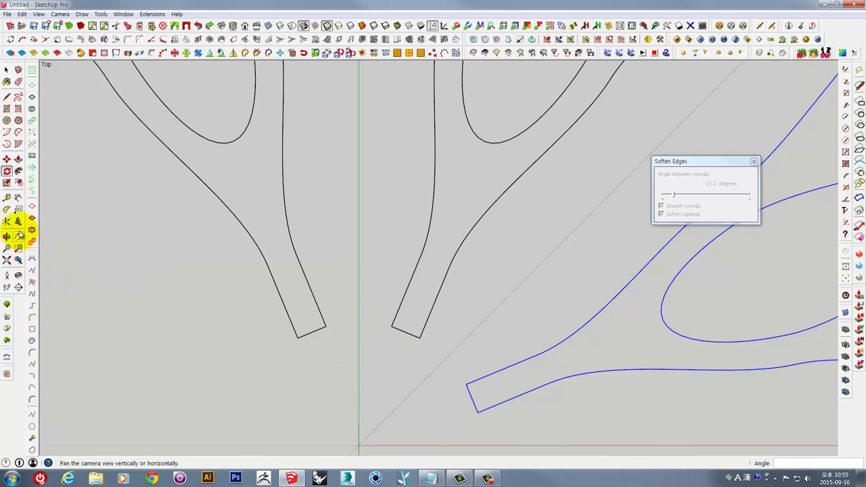
# - Draw a uniform B-spline U-curve linking the inner ends of the two middle branch stems
pyautogui.click(34, 315)
pyautogui.click(339, 270)
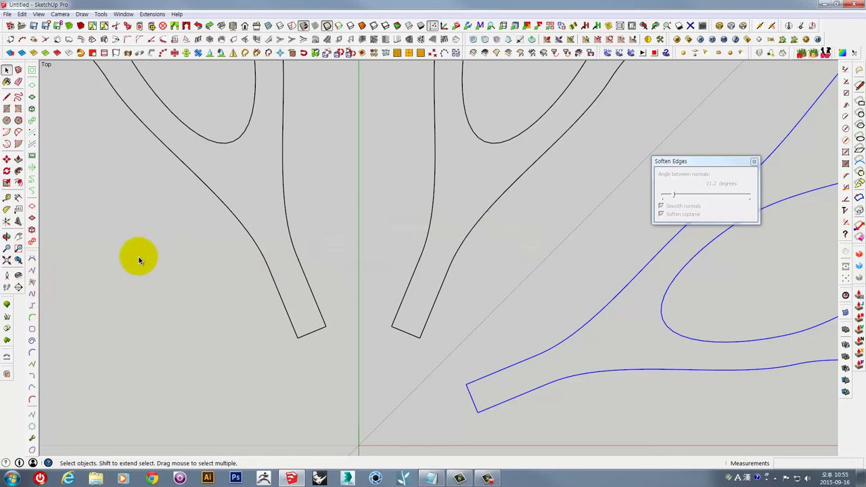
pyautogui.click(34, 307)
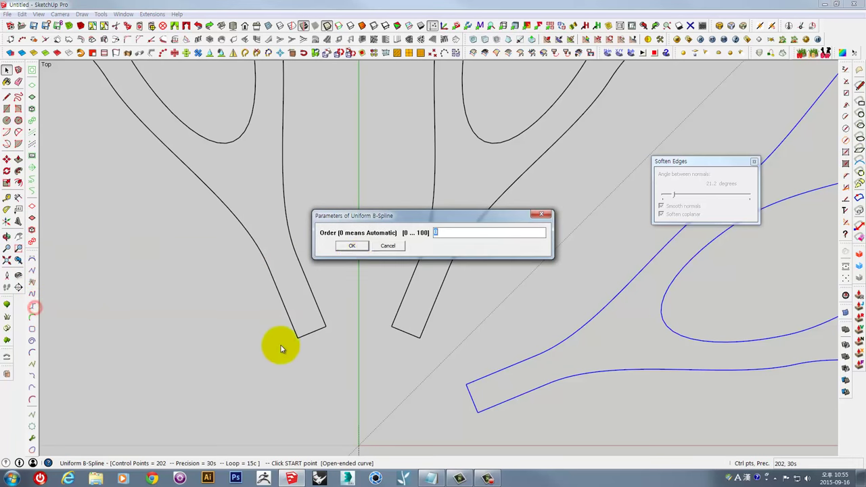
pyautogui.click(354, 245)
pyautogui.scroll(1, 342, 285)
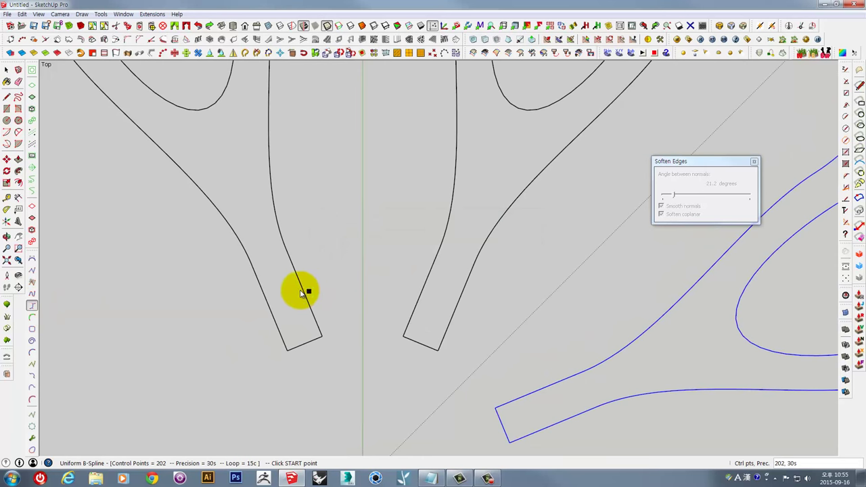
pyautogui.click(287, 251)
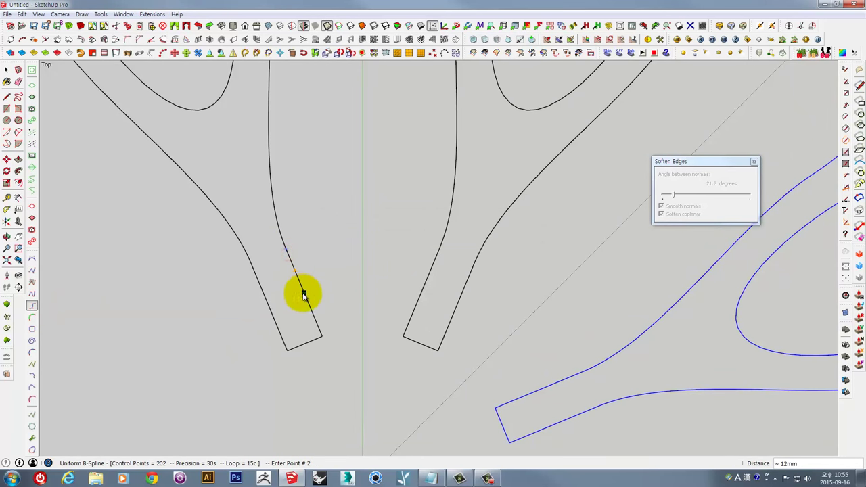
pyautogui.click(302, 293)
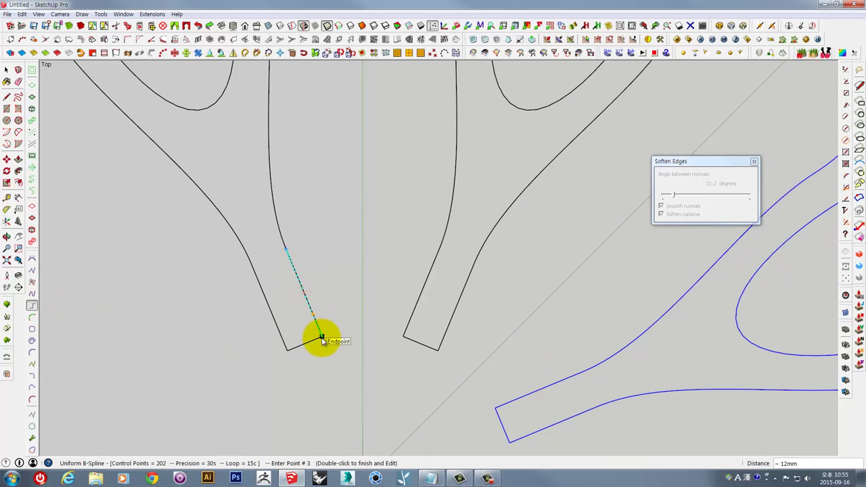
pyautogui.click(322, 338)
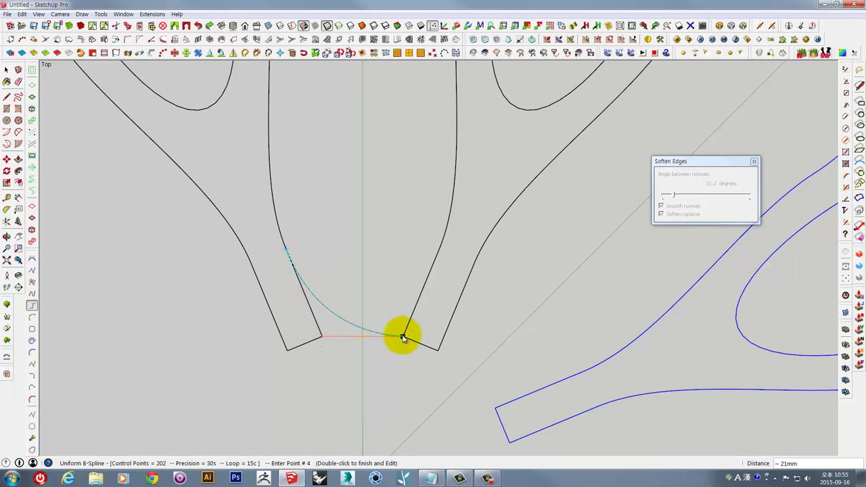
pyautogui.click(403, 337)
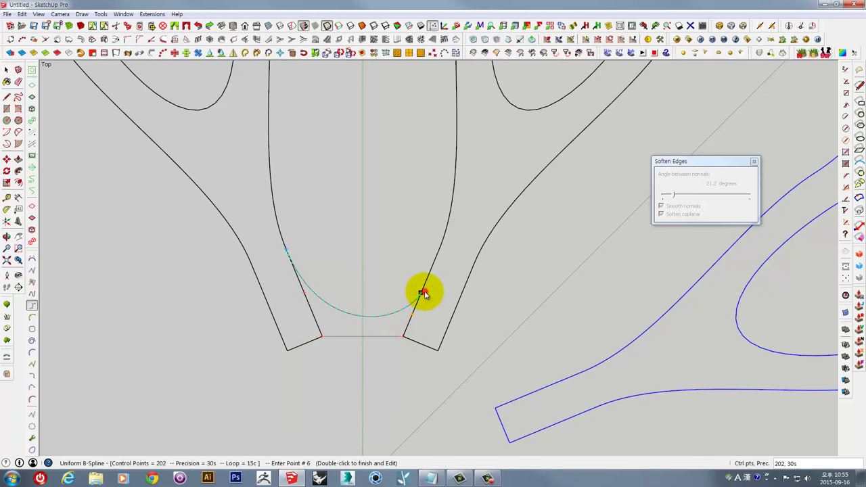
pyautogui.doubleClick(440, 252)
pyautogui.scroll(-3, 435, 267)
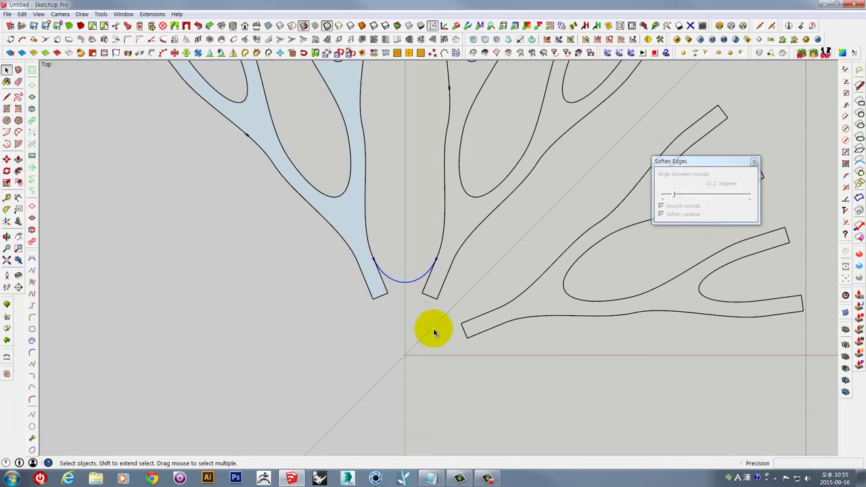
pyautogui.keyDown('shift'); pyautogui.moveTo(429, 328); pyautogui.dragTo(349, 310, button='middle'); pyautogui.keyUp('shift')
pyautogui.scroll(2, 366, 305)
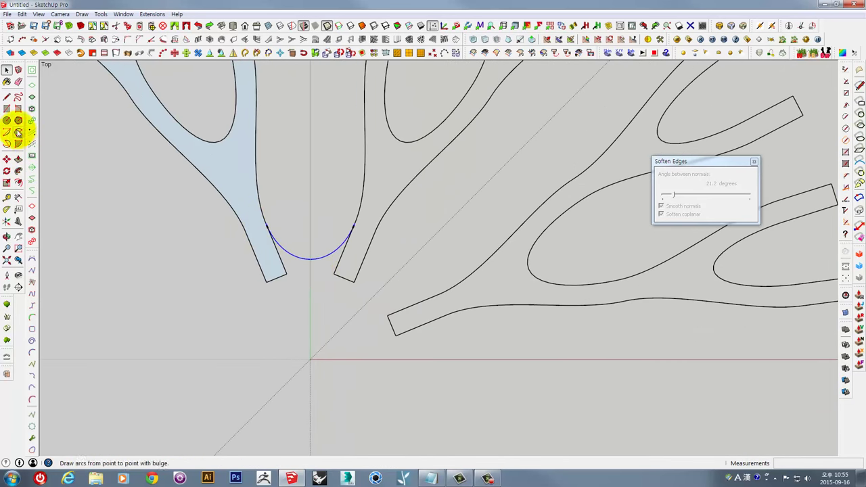
pyautogui.scroll(1, 309, 275)
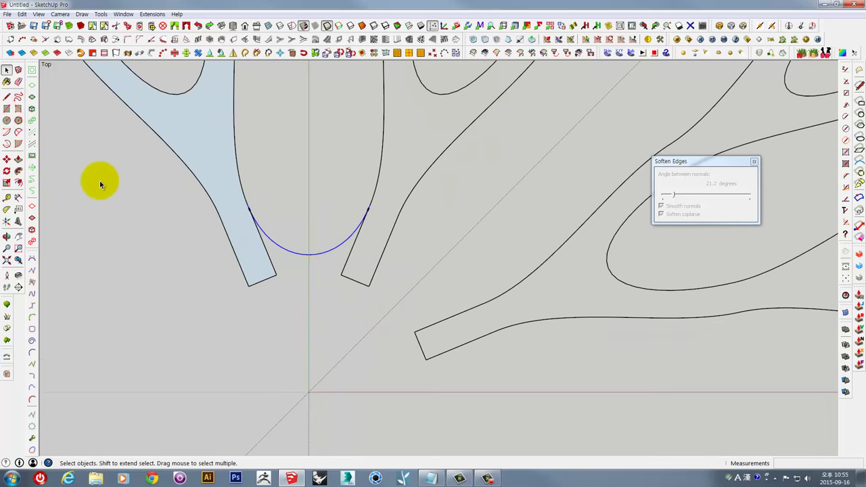
# - Draw a second order-0 B-spline curve from the right stem's end to the lower branch's end
pyautogui.click(33, 309)
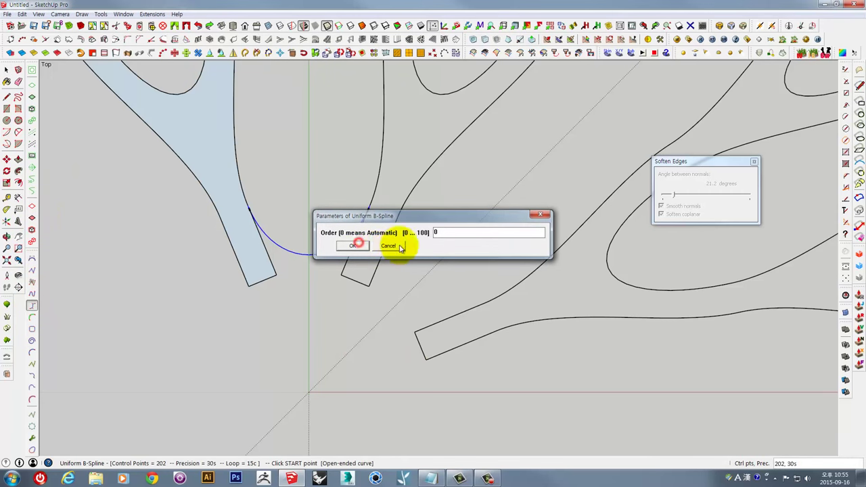
pyautogui.click(352, 247)
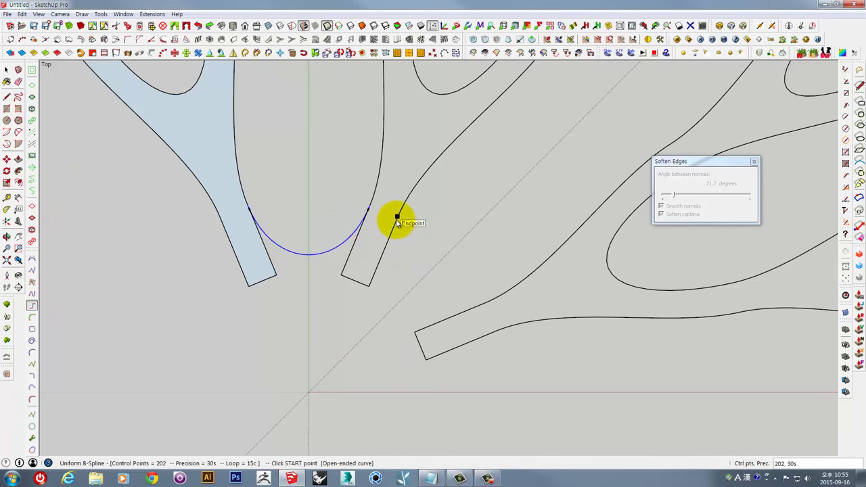
pyautogui.click(396, 220)
pyautogui.click(384, 252)
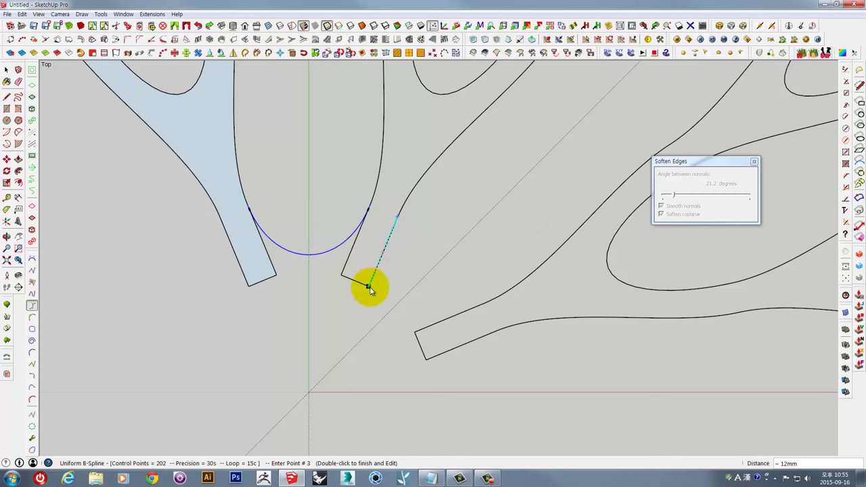
pyautogui.click(370, 288)
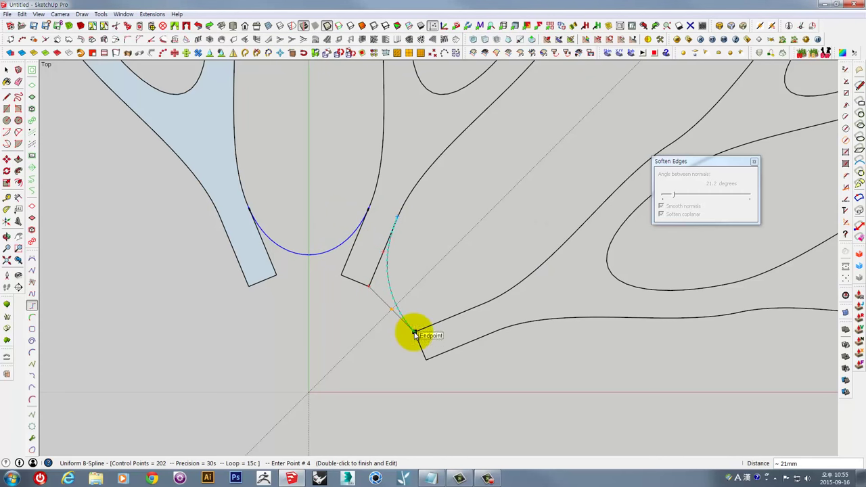
pyautogui.click(414, 334)
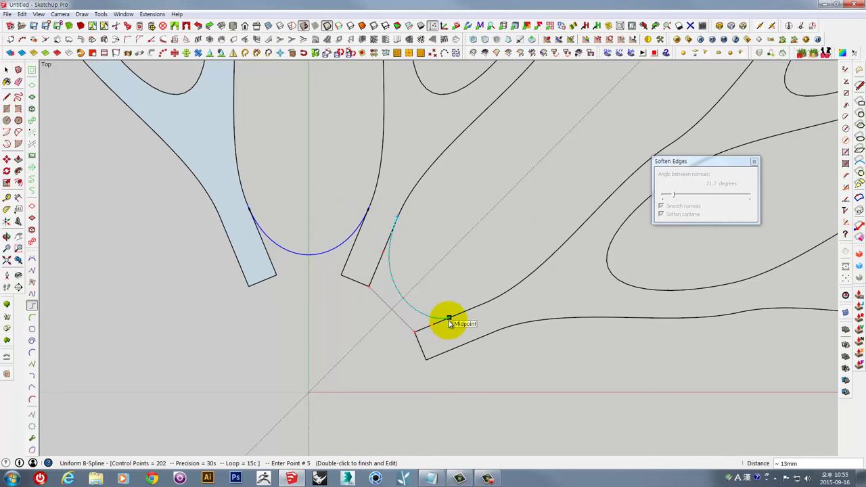
pyautogui.doubleClick(484, 306)
pyautogui.press('space')
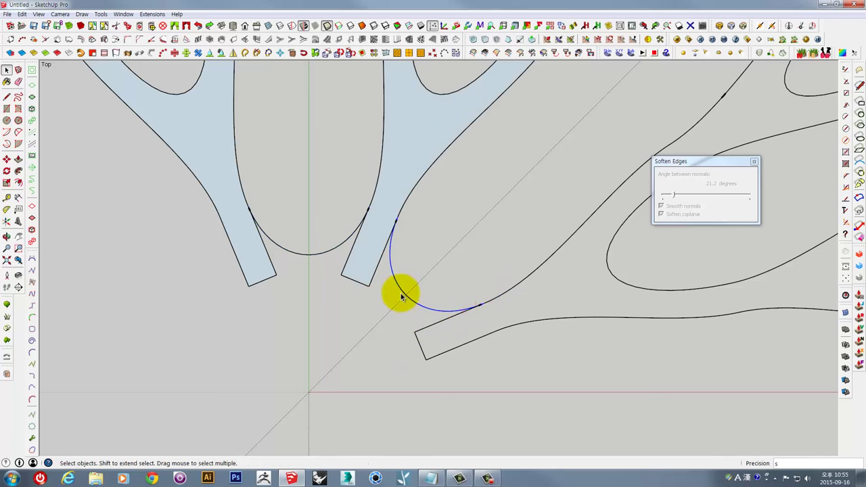
pyautogui.scroll(-2, 343, 300)
# - Draw a straight line from the bottom of the first curve down to the origin
pyautogui.click(6, 96)
pyautogui.scroll(1, 332, 280)
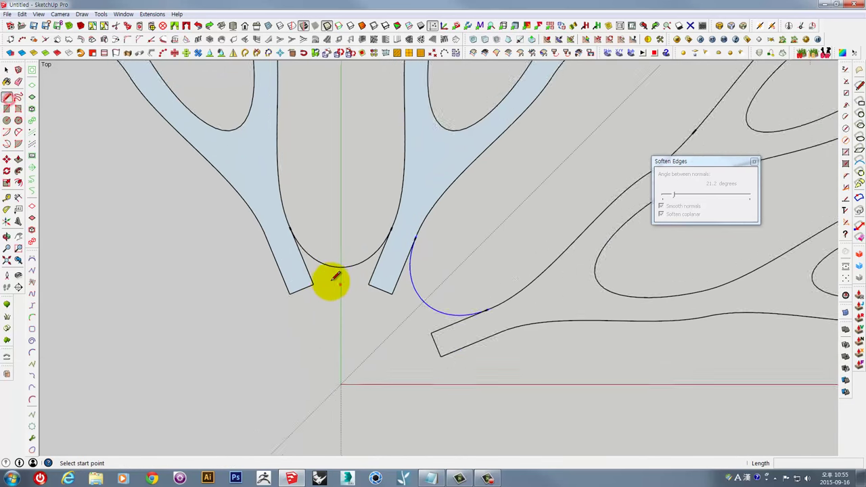
pyautogui.scroll(1, 342, 267)
pyautogui.click(342, 265)
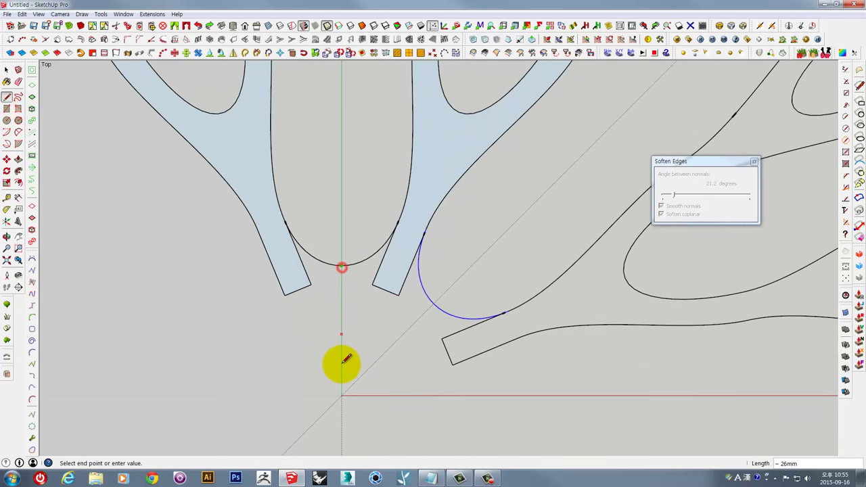
pyautogui.click(342, 396)
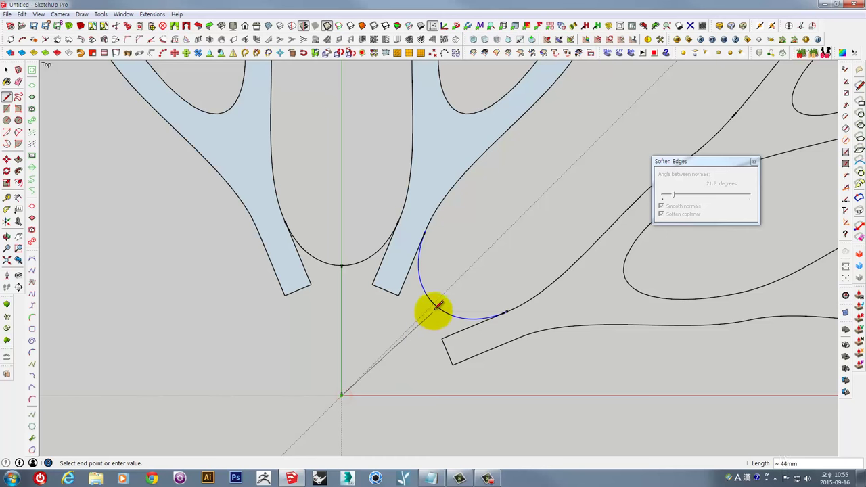
# - Delete the lower-right branch outline and the left half of the branch sketch
pyautogui.scroll(-2, 433, 302)
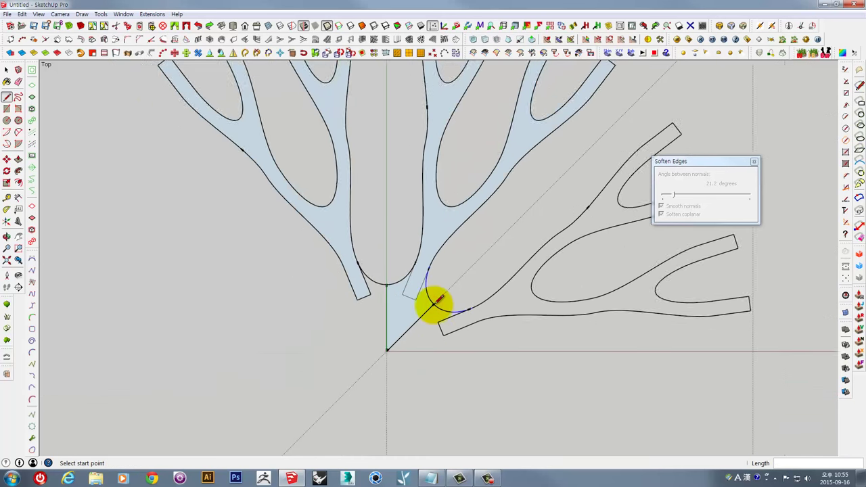
pyautogui.scroll(-2, 433, 302)
pyautogui.press('space')
pyautogui.moveTo(752, 407)
pyautogui.mouseDown()
pyautogui.moveTo(555, 241)
pyautogui.moveTo(548, 218)
pyautogui.mouseUp()
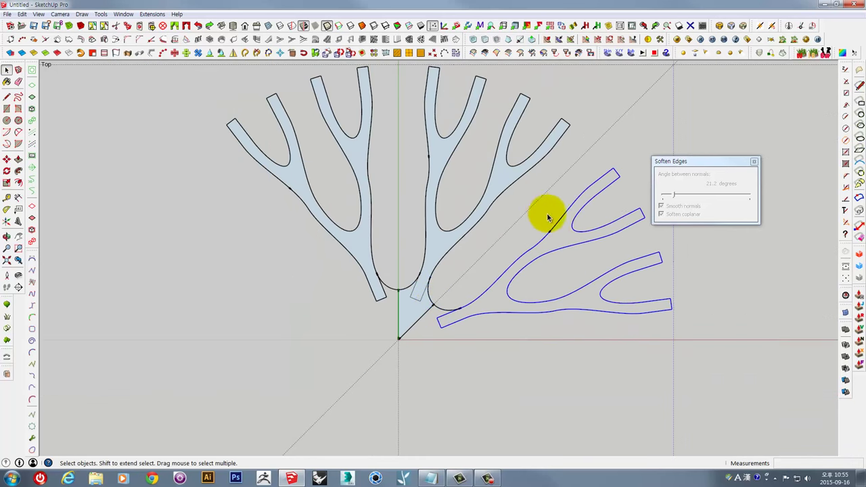
pyautogui.press('Delete')
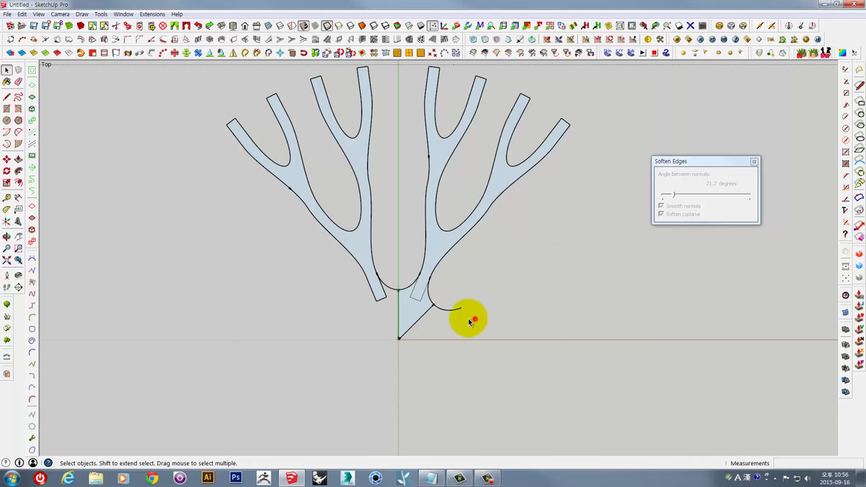
pyautogui.moveTo(383, 305); pyautogui.dragTo(220, 100)
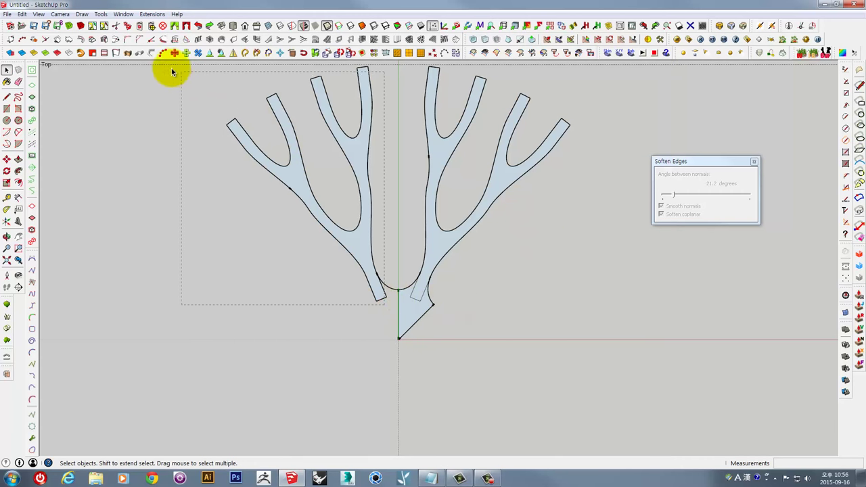
pyautogui.moveTo(171, 67); pyautogui.dragTo(172, 69)
pyautogui.press('Delete')
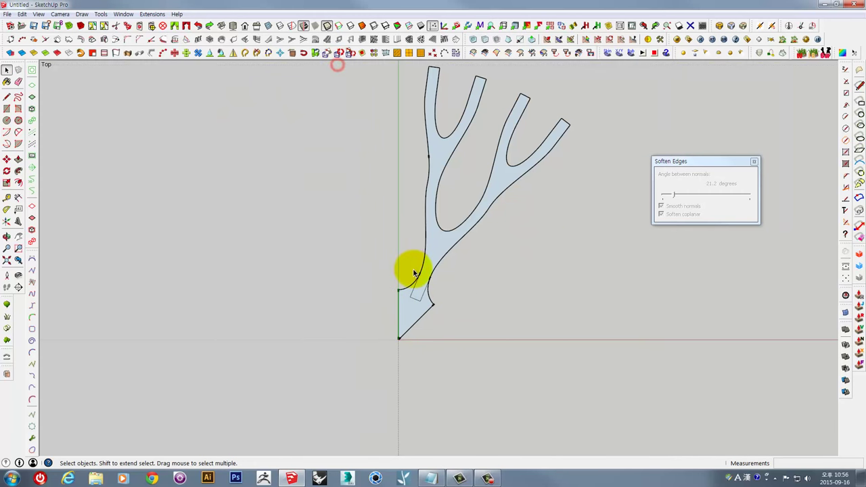
# - Select the remaining branch shape and weld its outline edges into a single curve
pyautogui.scroll(3, 416, 287)
pyautogui.click(421, 316)
pyautogui.click(422, 321)
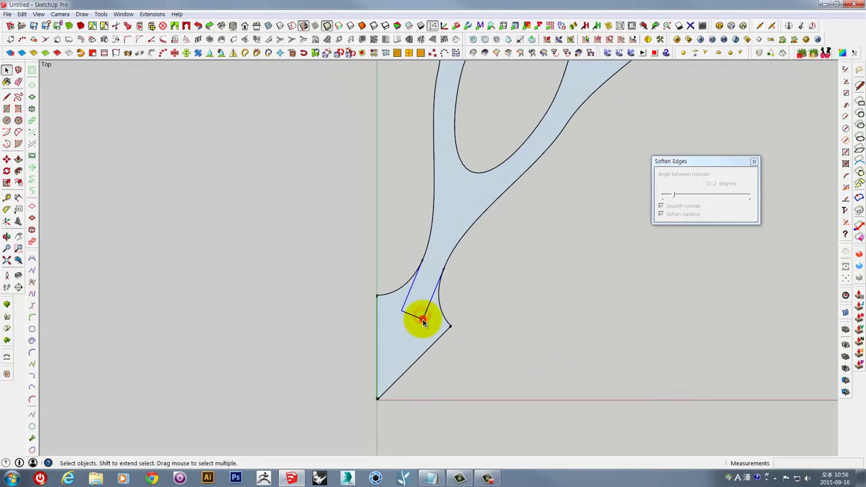
pyautogui.scroll(-2, 409, 310)
pyautogui.scroll(-2, 410, 307)
pyautogui.scroll(1, 414, 284)
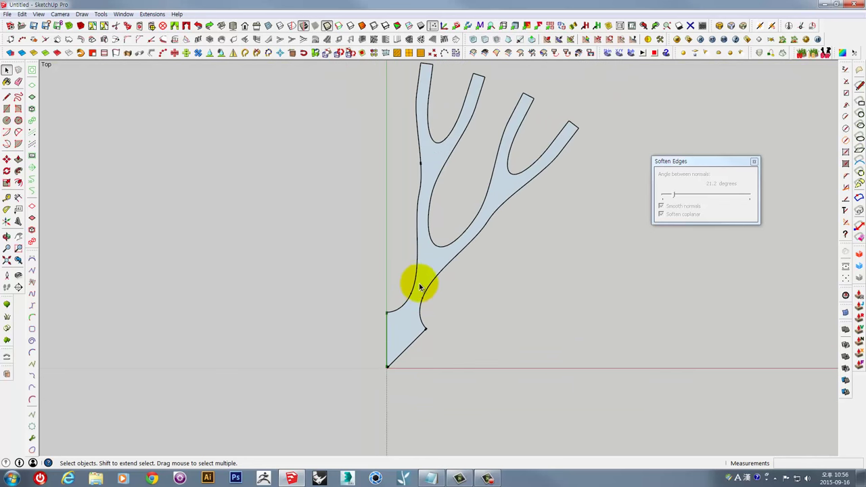
pyautogui.scroll(-1, 415, 280)
pyautogui.moveTo(343, 112); pyautogui.dragTo(541, 364)
pyautogui.scroll(2, 481, 329)
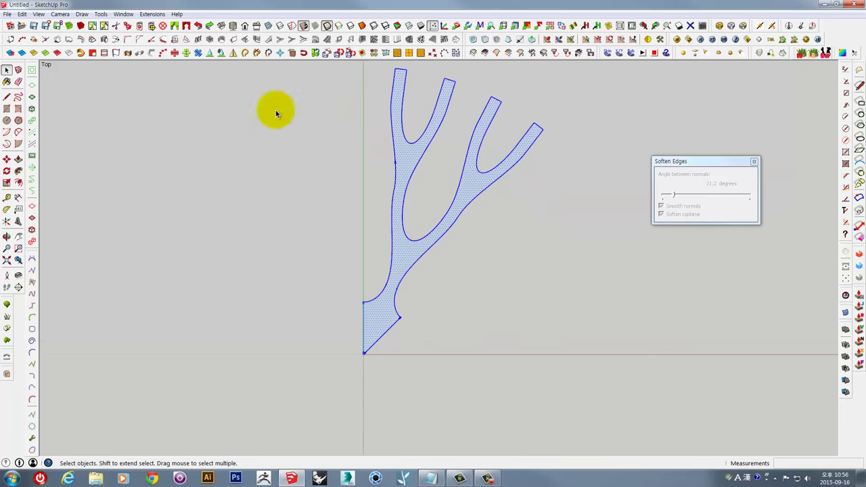
pyautogui.click(242, 53)
pyautogui.scroll(2, 392, 309)
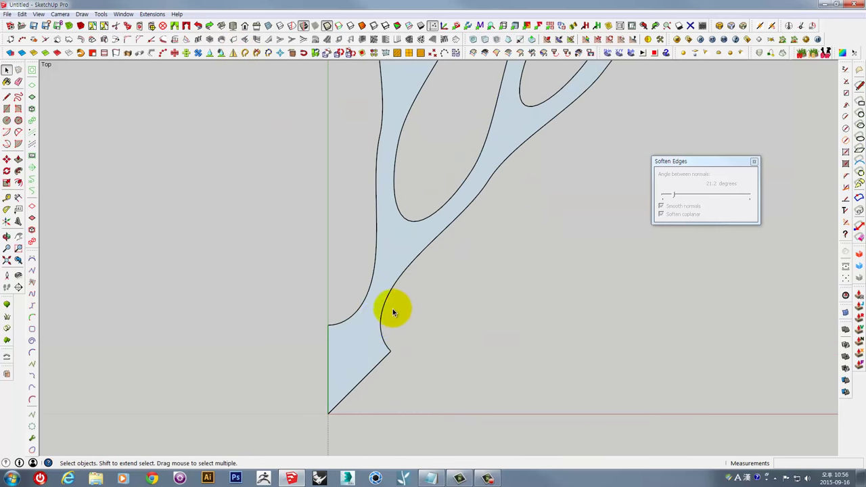
pyautogui.click(378, 317)
# - Orbit to a tilted 3D view to inspect the closed branch face
pyautogui.scroll(2, 342, 366)
pyautogui.scroll(-3, 343, 366)
pyautogui.scroll(-2, 351, 338)
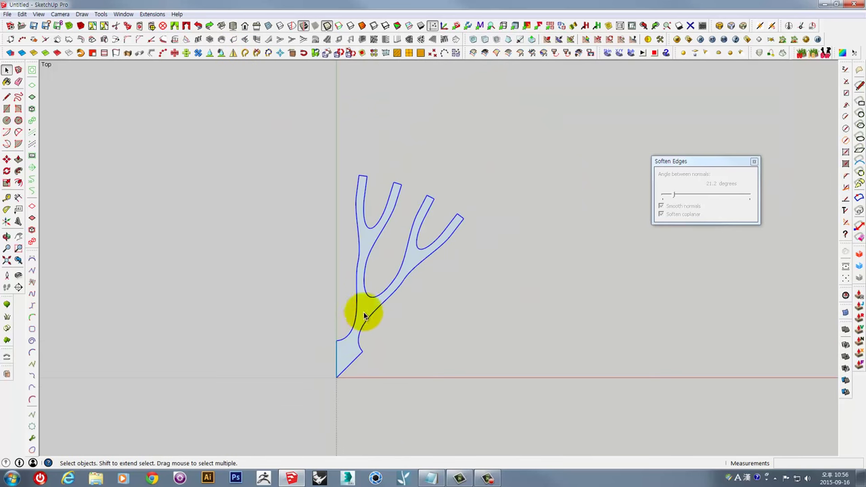
pyautogui.scroll(1, 345, 170)
pyautogui.scroll(2, 345, 149)
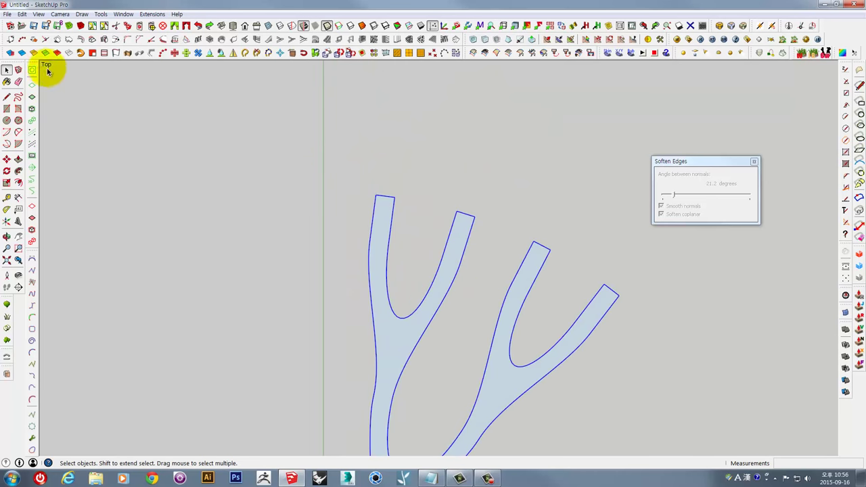
pyautogui.scroll(1, 368, 216)
pyautogui.scroll(2, 368, 217)
pyautogui.scroll(-3, 358, 207)
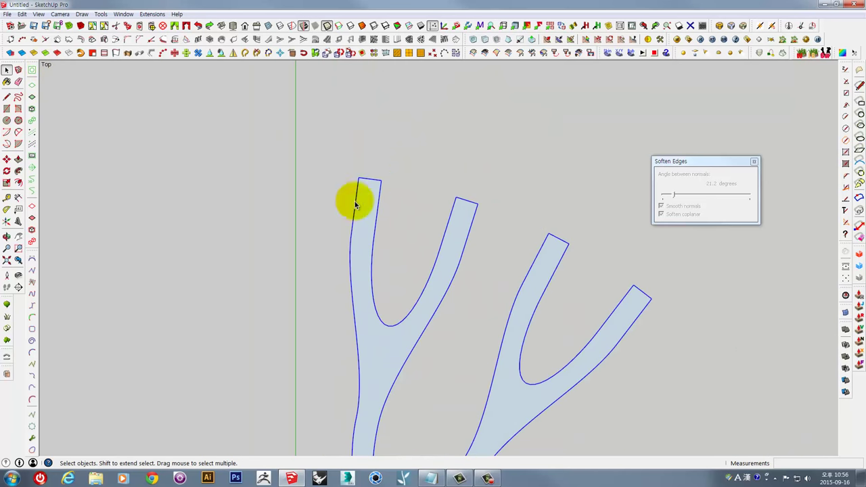
pyautogui.scroll(-2, 399, 261)
pyautogui.scroll(-2, 416, 232)
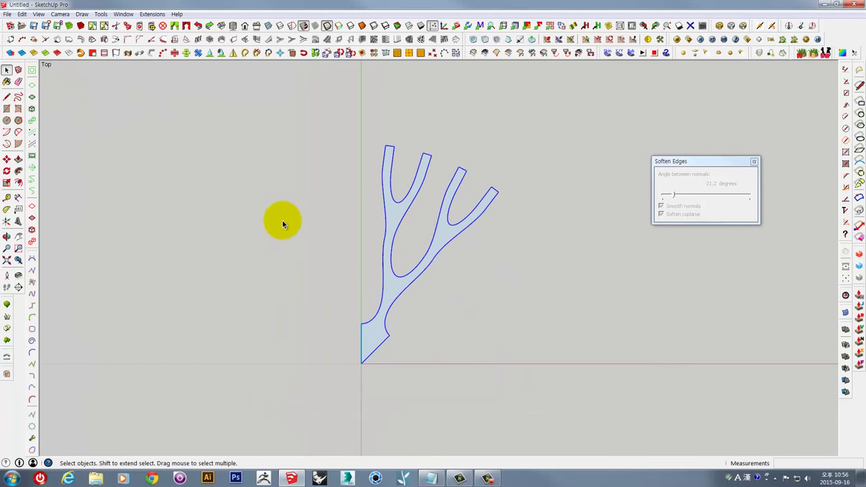
pyautogui.moveTo(282, 220); pyautogui.dragTo(397, 155, button='middle')
pyautogui.moveTo(426, 224)
pyautogui.mouseDown(button='middle')
pyautogui.moveTo(366, 348)
pyautogui.moveTo(480, 295)
pyautogui.mouseUp(button='middle')
# - Push/pull the branch face upward into a tall solid
pyautogui.scroll(-2, 479, 295)
pyautogui.press('p')
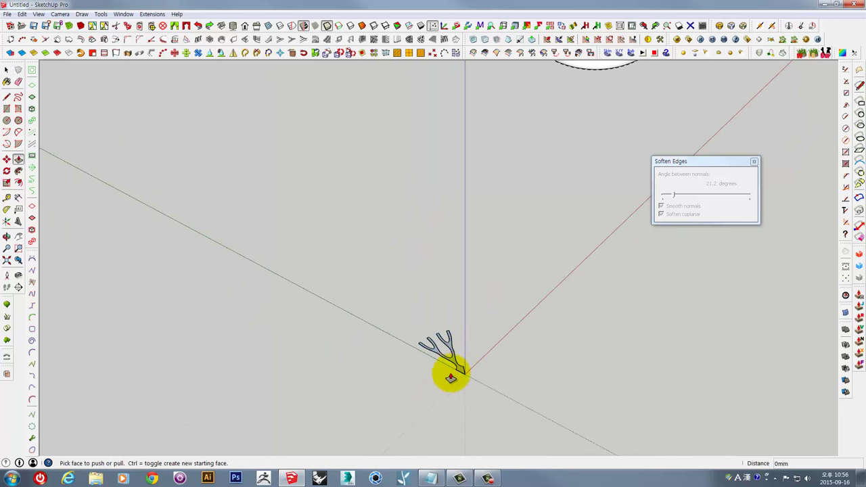
pyautogui.moveTo(460, 367); pyautogui.dragTo(464, 125)
pyautogui.moveTo(507, 212)
pyautogui.mouseDown(button='middle')
pyautogui.moveTo(194, 319)
pyautogui.moveTo(472, 206)
pyautogui.mouseUp(button='middle')
pyautogui.press('space')
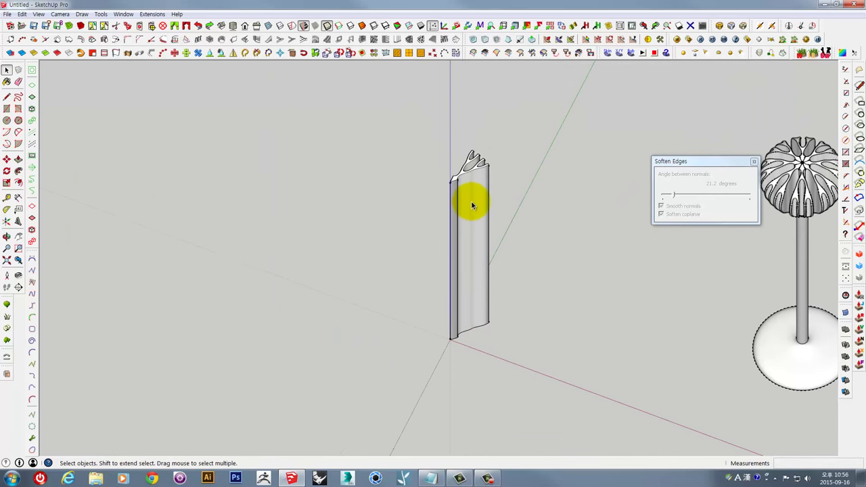
# - Select the entire extruded branch solid and make it a group
pyautogui.tripleClick(472, 206)
pyautogui.scroll(2, 464, 196)
pyautogui.scroll(2, 474, 189)
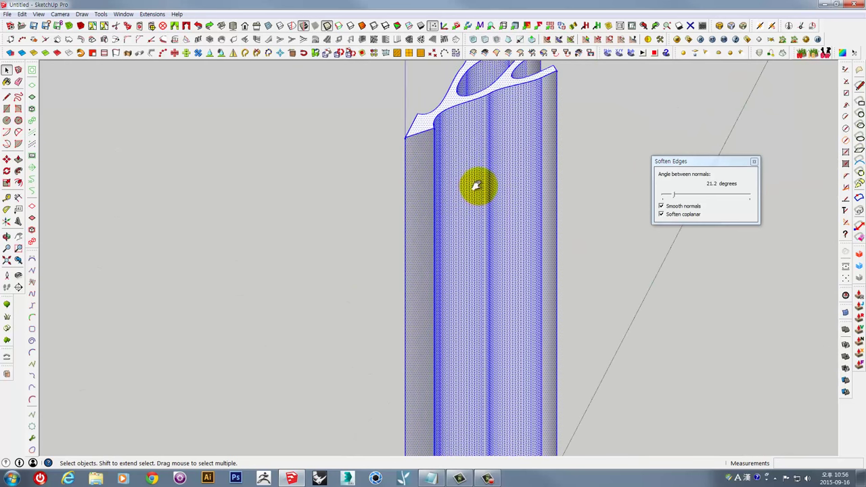
pyautogui.scroll(-2, 477, 186)
pyautogui.rightClick(411, 196)
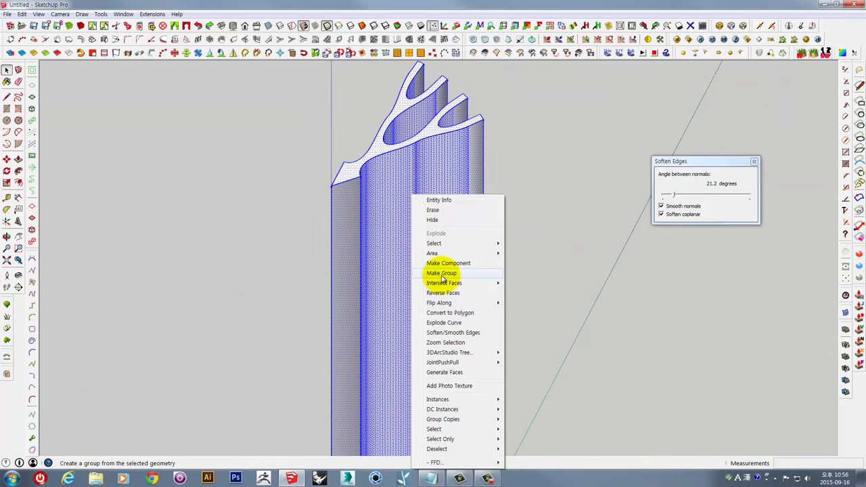
pyautogui.click(442, 277)
pyautogui.moveTo(440, 274)
pyautogui.mouseDown(button='middle')
pyautogui.moveTo(503, 318)
pyautogui.moveTo(458, 238)
pyautogui.moveTo(469, 344)
pyautogui.moveTo(688, 248)
pyautogui.moveTo(447, 263)
pyautogui.moveTo(746, 227)
pyautogui.moveTo(710, 291)
pyautogui.moveTo(676, 311)
pyautogui.moveTo(502, 332)
pyautogui.moveTo(686, 135)
pyautogui.moveTo(417, 277)
pyautogui.moveTo(368, 276)
pyautogui.mouseUp(button='middle')
pyautogui.scroll(-2, 501, 319)
pyautogui.scroll(2, 372, 281)
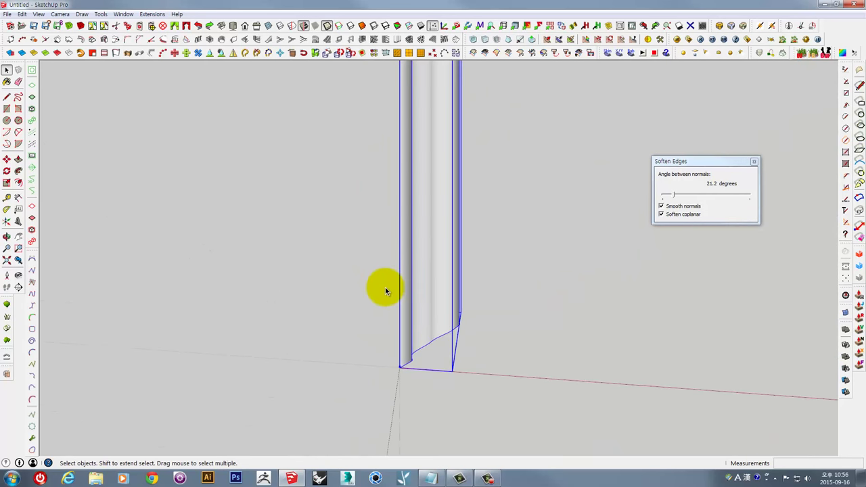
pyautogui.click(8, 121)
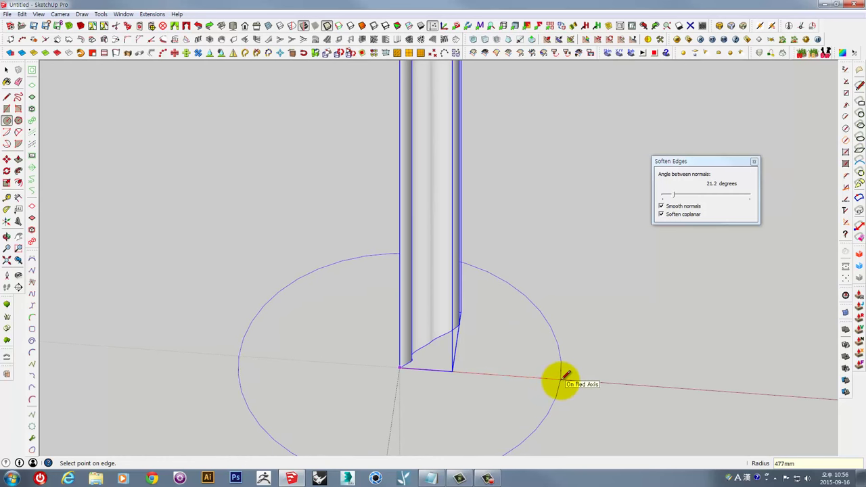
# - Draw a large circle around the stem foot and delete its face, keeping only the outline
pyautogui.click(600, 379)
pyautogui.moveTo(541, 379)
pyautogui.mouseDown(button='middle')
pyautogui.moveTo(596, 352)
pyautogui.moveTo(586, 344)
pyautogui.moveTo(569, 384)
pyautogui.mouseUp(button='middle')
pyautogui.scroll(2, 570, 377)
pyautogui.scroll(3, 640, 295)
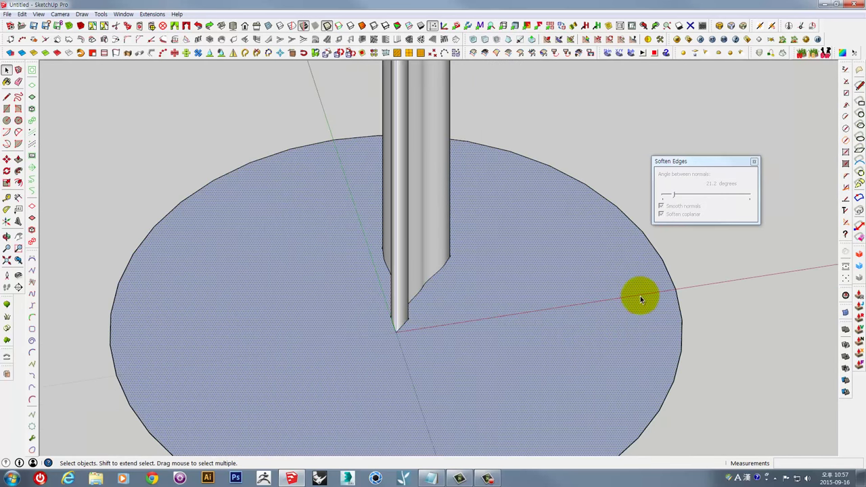
pyautogui.press('Delete')
pyautogui.click(678, 294)
pyautogui.moveTo(678, 294)
pyautogui.mouseDown(button='middle')
pyautogui.moveTo(464, 395)
pyautogui.moveTo(525, 452)
pyautogui.moveTo(630, 363)
pyautogui.mouseUp(button='middle')
pyautogui.moveTo(587, 341)
pyautogui.mouseDown(button='middle')
pyautogui.moveTo(512, 232)
pyautogui.moveTo(400, 268)
pyautogui.mouseUp(button='middle')
# - Start a vertical rectangle at the circle's centre
pyautogui.click(7, 108)
pyautogui.moveTo(280, 263)
pyautogui.mouseDown(button='middle')
pyautogui.moveTo(285, 360)
pyautogui.moveTo(296, 265)
pyautogui.moveTo(338, 393)
pyautogui.moveTo(309, 392)
pyautogui.moveTo(351, 350)
pyautogui.moveTo(400, 255)
pyautogui.moveTo(367, 348)
pyautogui.moveTo(450, 213)
pyautogui.mouseUp(button='middle')
pyautogui.click(311, 391)
pyautogui.moveTo(451, 167)
pyautogui.mouseDown(button='middle')
pyautogui.moveTo(498, 96)
pyautogui.moveTo(449, 149)
pyautogui.mouseUp(button='middle')
pyautogui.write('350,500')
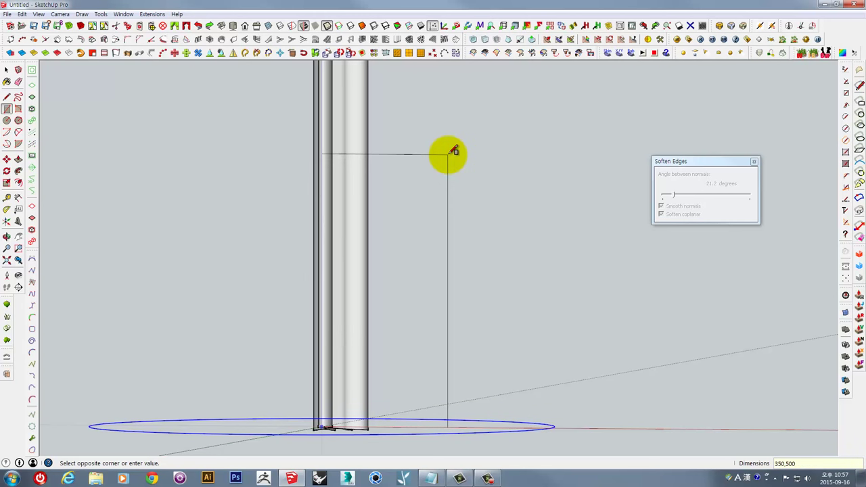
# - Complete the upright 350 by 500 rectangle and orbit to inspect it beside the stem
pyautogui.press('Return')
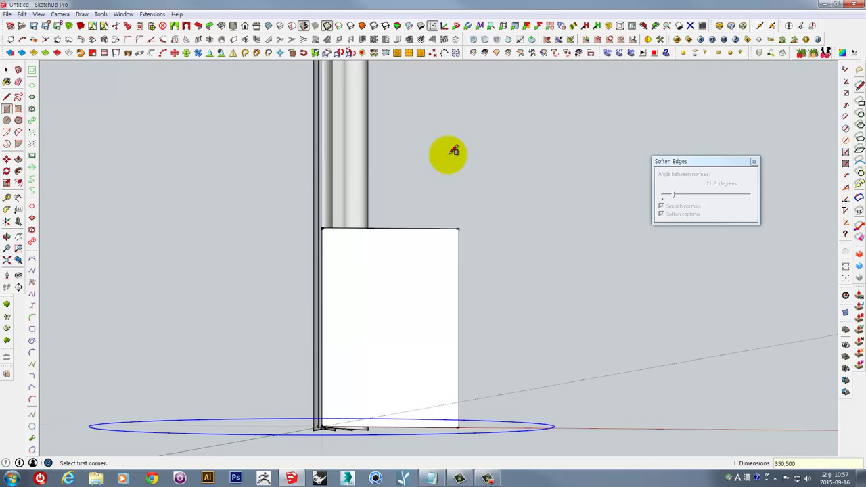
pyautogui.moveTo(452, 150)
pyautogui.mouseDown(button='middle')
pyautogui.moveTo(396, 354)
pyautogui.moveTo(443, 295)
pyautogui.moveTo(402, 300)
pyautogui.mouseUp(button='middle')
pyautogui.scroll(2, 402, 300)
pyautogui.press('space')
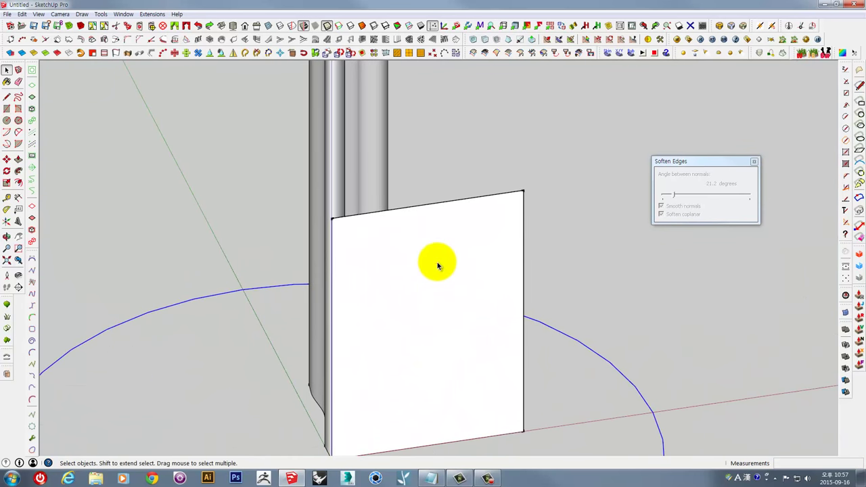
pyautogui.click(494, 255)
pyautogui.scroll(-3, 494, 256)
pyautogui.moveTo(494, 256)
pyautogui.mouseDown(button='middle')
pyautogui.moveTo(402, 338)
pyautogui.moveTo(473, 316)
pyautogui.moveTo(529, 140)
pyautogui.mouseUp(button='middle')
pyautogui.scroll(-2, 393, 342)
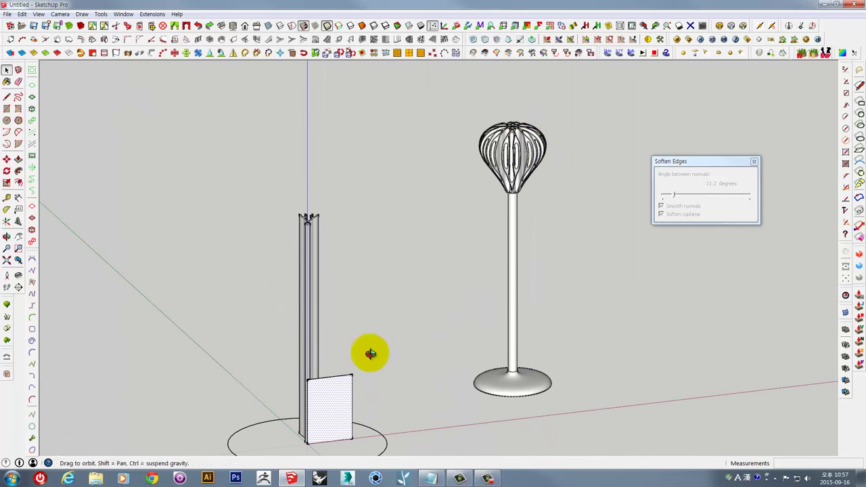
pyautogui.moveTo(367, 350); pyautogui.dragTo(412, 266, button='middle')
pyautogui.scroll(3, 398, 288)
pyautogui.scroll(2, 398, 287)
pyautogui.scroll(2, 396, 236)
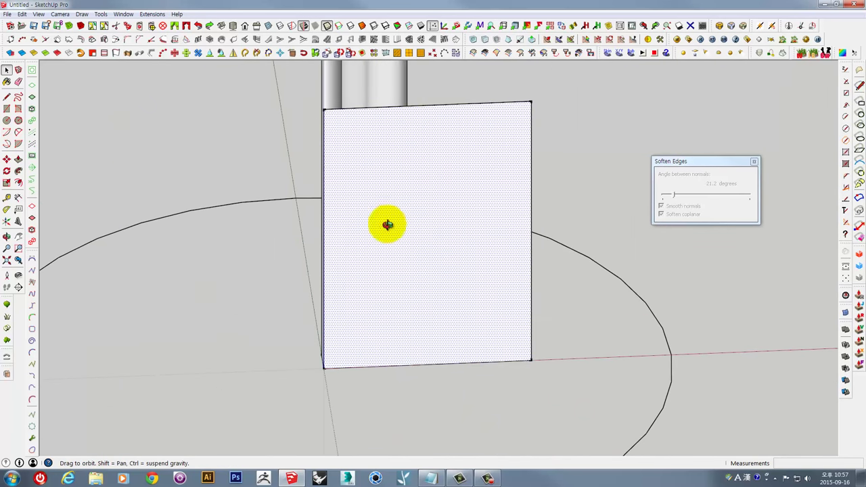
pyautogui.moveTo(386, 224)
pyautogui.mouseDown(button='middle')
pyautogui.moveTo(458, 232)
pyautogui.moveTo(369, 283)
pyautogui.mouseUp(button='middle')
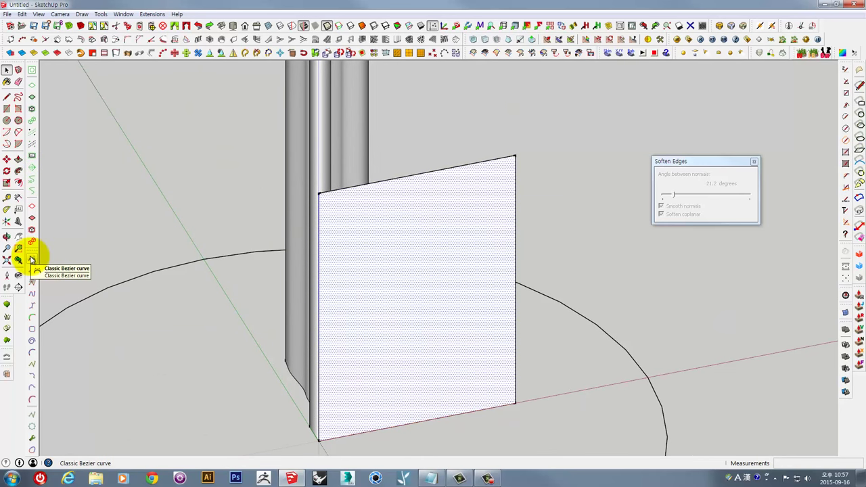
# - Draw an S-shaped Bezier curve across the rectangle from top edge to bottom, at precision 30
pyautogui.click(31, 259)
pyautogui.moveTo(345, 277)
pyautogui.mouseDown(button='middle')
pyautogui.moveTo(386, 212)
pyautogui.moveTo(390, 108)
pyautogui.mouseUp(button='middle')
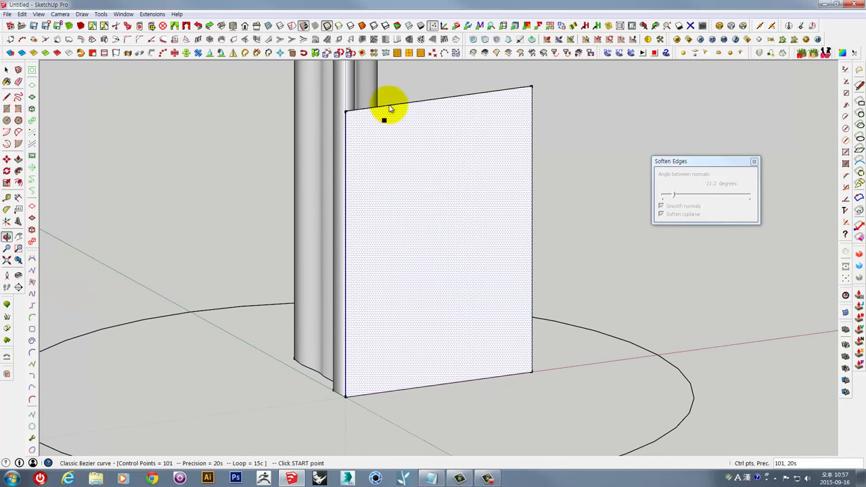
pyautogui.click(389, 107)
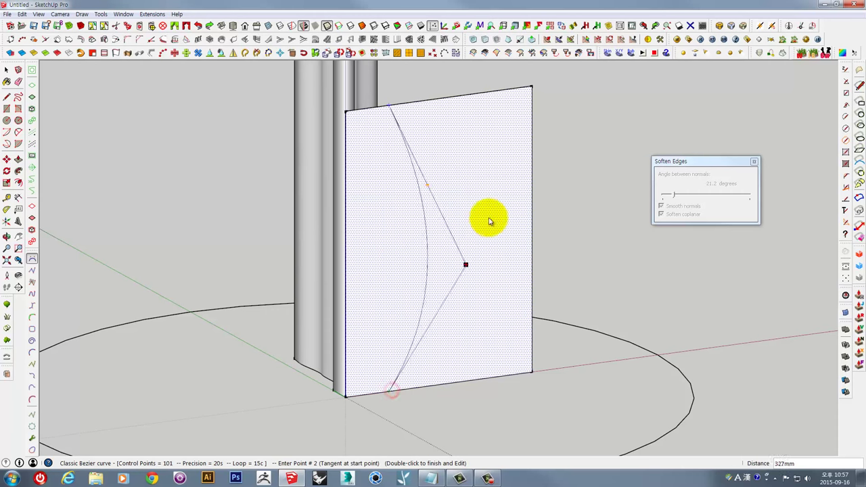
pyautogui.click(531, 88)
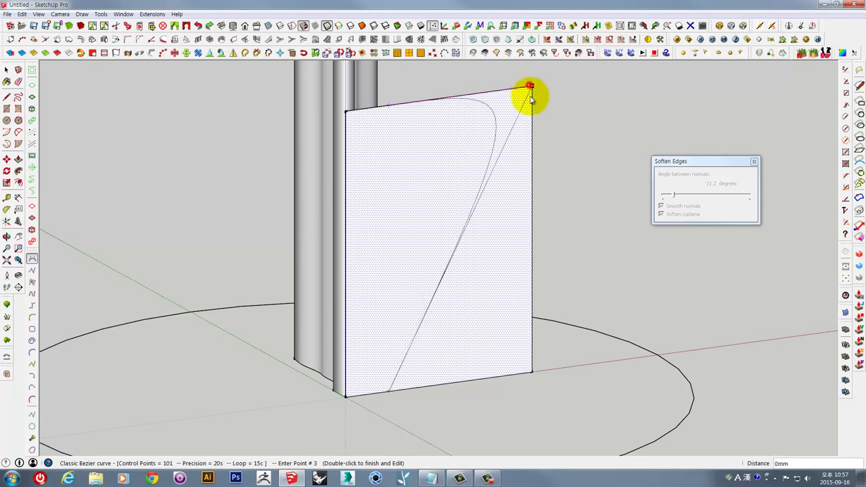
pyautogui.click(532, 245)
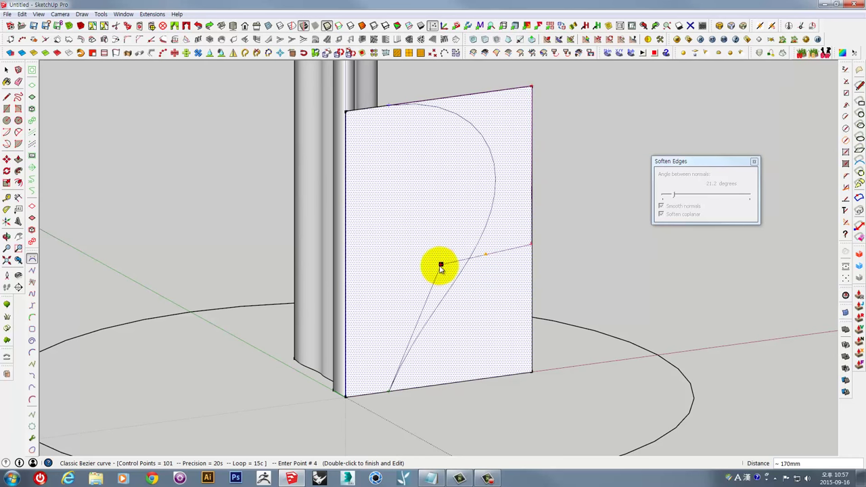
pyautogui.doubleClick(438, 268)
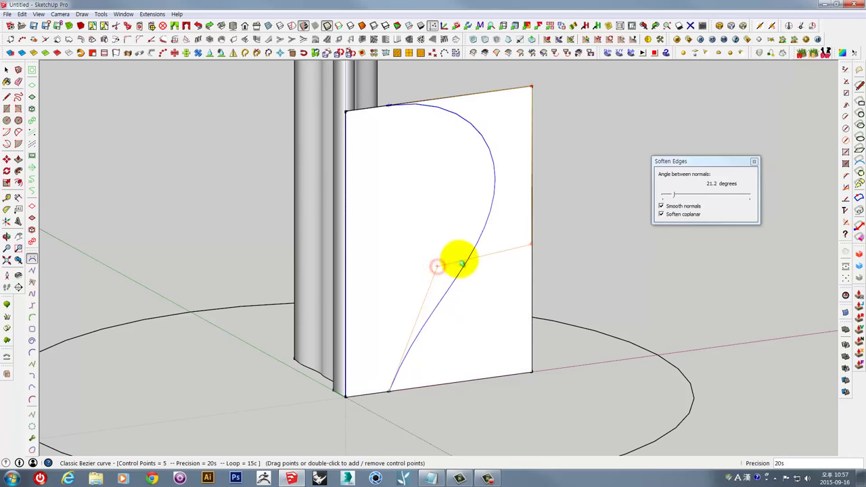
pyautogui.moveTo(487, 221); pyautogui.dragTo(406, 293, button='middle')
pyautogui.write('30')
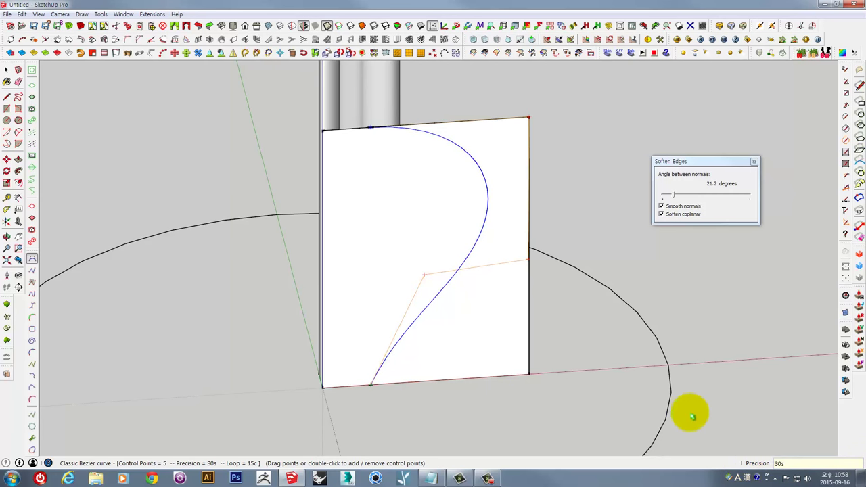
pyautogui.click(563, 200)
pyautogui.moveTo(564, 200)
pyautogui.mouseDown(button='middle')
pyautogui.moveTo(512, 300)
pyautogui.moveTo(309, 363)
pyautogui.moveTo(174, 346)
pyautogui.moveTo(635, 307)
pyautogui.mouseUp(button='middle')
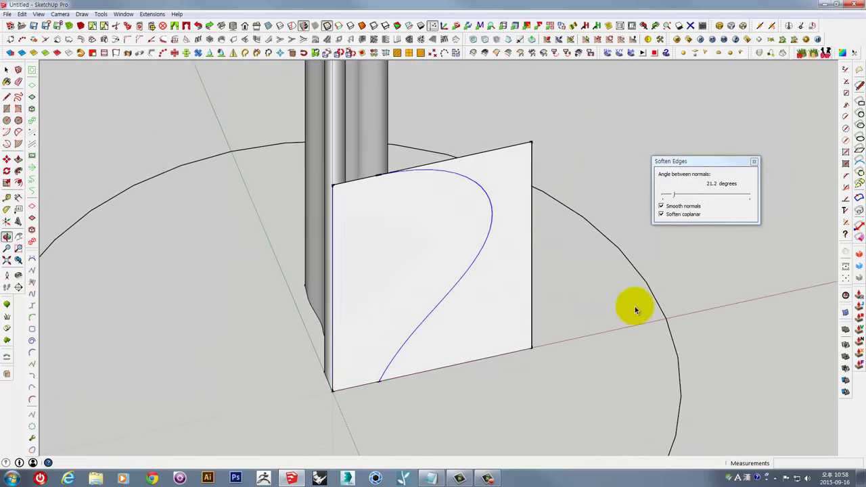
# - Delete the rectangle region outside the S-curve, leaving the curved profile face
pyautogui.click(513, 300)
pyautogui.moveTo(513, 300); pyautogui.dragTo(552, 161, button='middle')
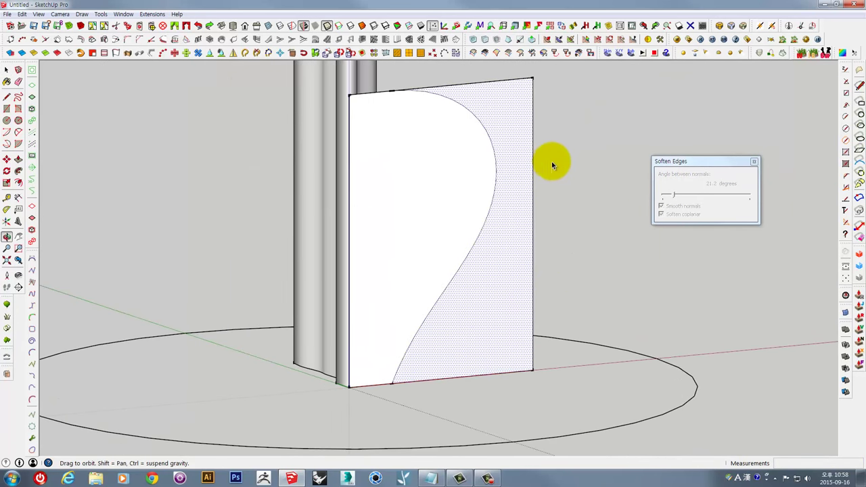
pyautogui.click(446, 147)
pyautogui.click(513, 111)
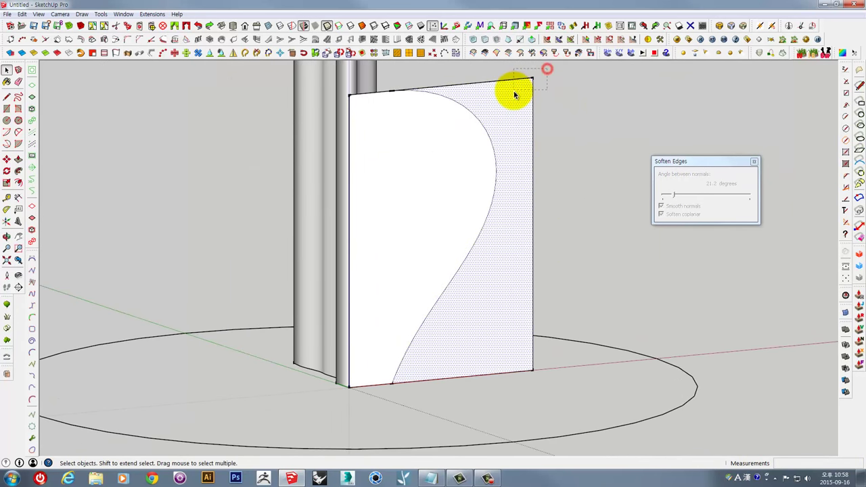
pyautogui.moveTo(533, 185)
pyautogui.mouseDown(button='middle')
pyautogui.moveTo(402, 304)
pyautogui.moveTo(410, 329)
pyautogui.moveTo(286, 286)
pyautogui.mouseUp(button='middle')
pyautogui.press('Delete')
pyautogui.moveTo(516, 296)
pyautogui.mouseDown(button='middle')
pyautogui.moveTo(574, 353)
pyautogui.moveTo(559, 370)
pyautogui.moveTo(561, 247)
pyautogui.moveTo(469, 207)
pyautogui.moveTo(440, 315)
pyautogui.moveTo(144, 313)
pyautogui.moveTo(471, 394)
pyautogui.moveTo(444, 332)
pyautogui.moveTo(466, 367)
pyautogui.moveTo(535, 129)
pyautogui.moveTo(468, 215)
pyautogui.moveTo(470, 199)
pyautogui.mouseUp(button='middle')
pyautogui.click(470, 207)
# - Measure the profile's 279mm width and scale it along red to 0.88
pyautogui.press('t')
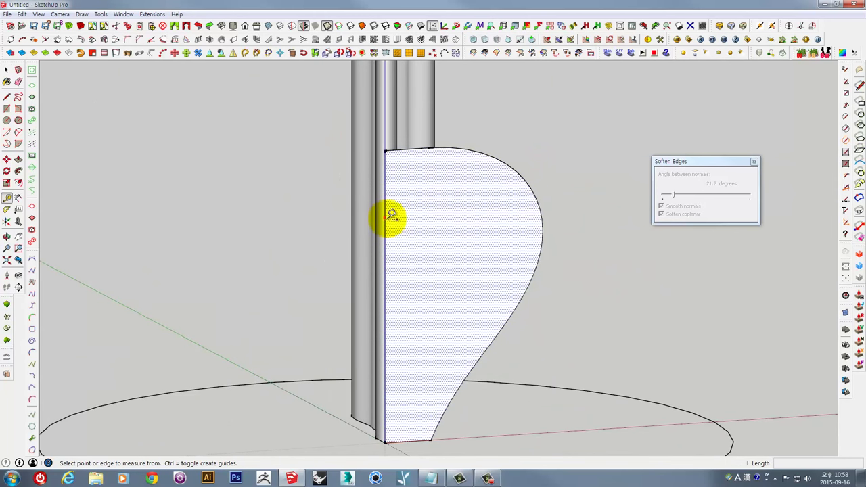
pyautogui.click(387, 217)
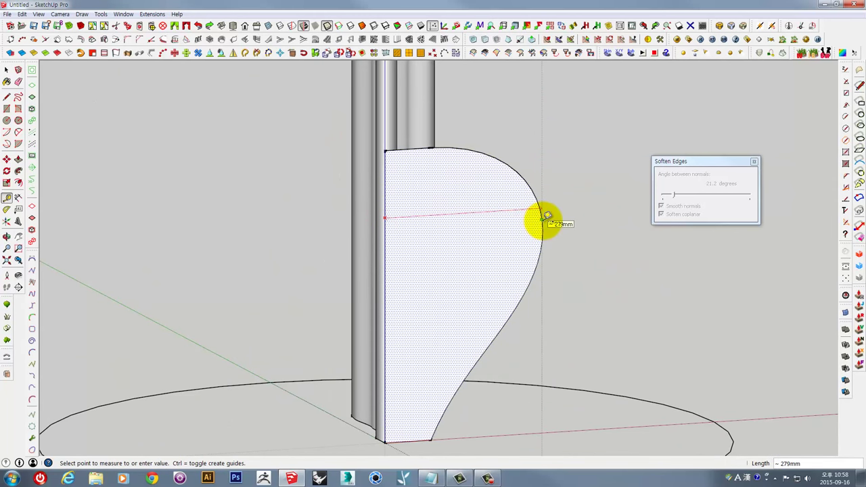
pyautogui.click(544, 216)
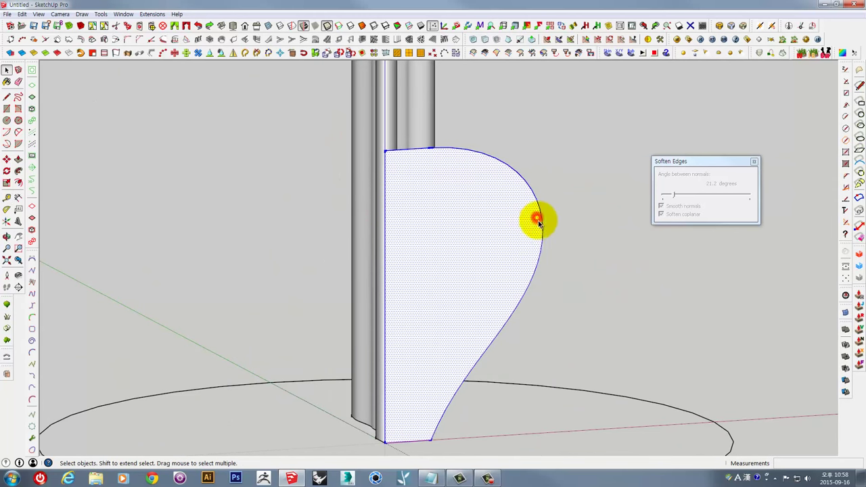
pyautogui.moveTo(538, 222); pyautogui.dragTo(532, 241, button='middle')
pyautogui.press('s')
pyautogui.moveTo(544, 285); pyautogui.dragTo(517, 291)
pyautogui.moveTo(518, 291)
pyautogui.mouseDown(button='middle')
pyautogui.moveTo(442, 323)
pyautogui.moveTo(564, 217)
pyautogui.moveTo(549, 253)
pyautogui.moveTo(496, 298)
pyautogui.moveTo(424, 237)
pyautogui.moveTo(426, 228)
pyautogui.moveTo(441, 270)
pyautogui.moveTo(545, 190)
pyautogui.mouseUp(button='middle')
# - Follow Me the profile face around the large circle path to form the bulb
pyautogui.click(424, 237)
pyautogui.click(546, 190)
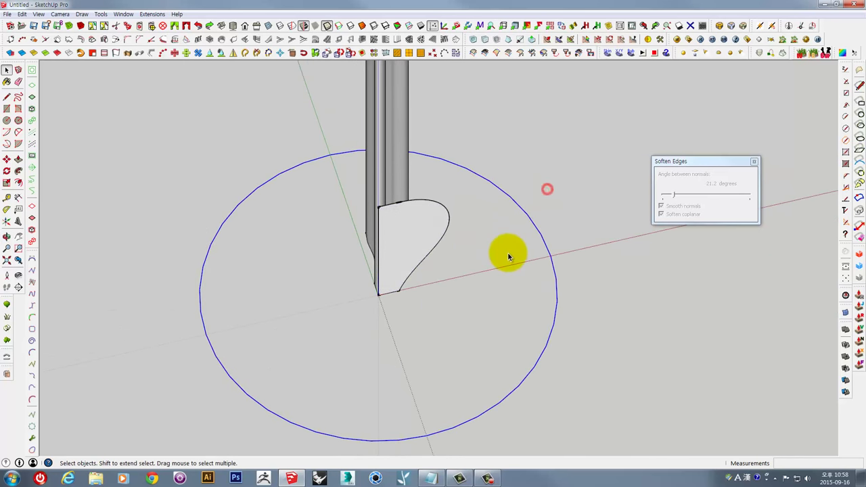
pyautogui.moveTo(84, 226)
pyautogui.mouseDown(button='middle')
pyautogui.moveTo(300, 276)
pyautogui.moveTo(379, 252)
pyautogui.mouseUp(button='middle')
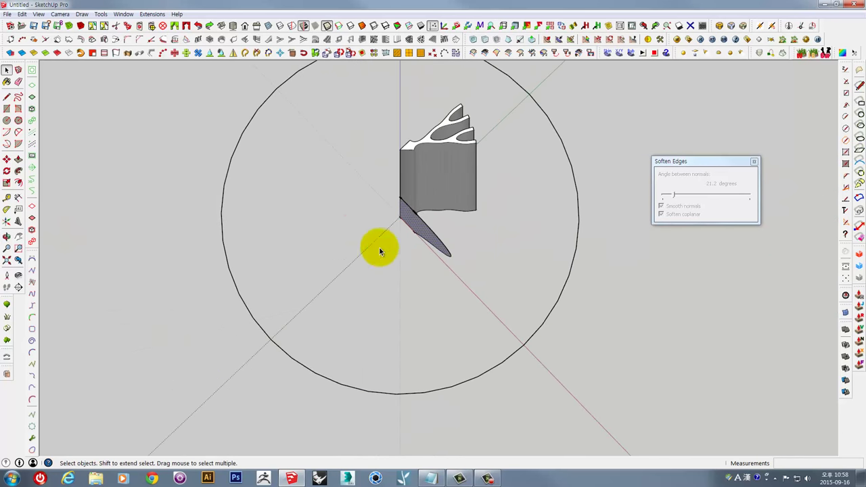
pyautogui.moveTo(445, 215); pyautogui.dragTo(442, 150, button='middle')
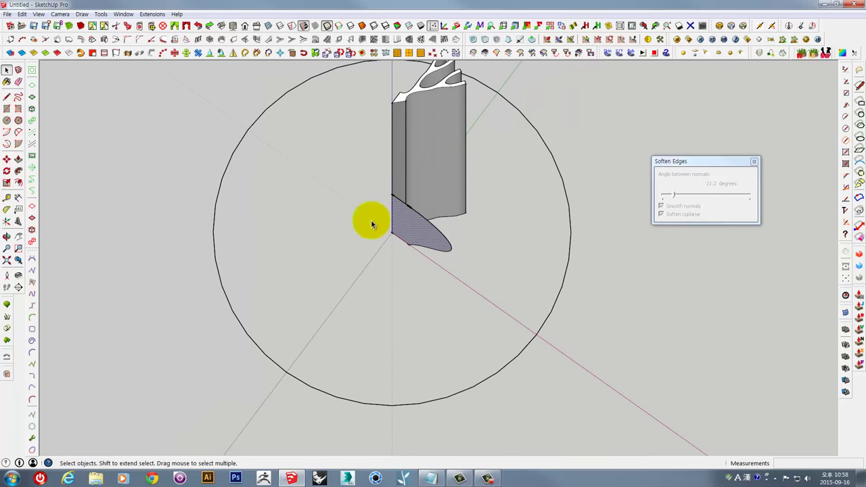
pyautogui.moveTo(370, 223); pyautogui.dragTo(454, 241, button='middle')
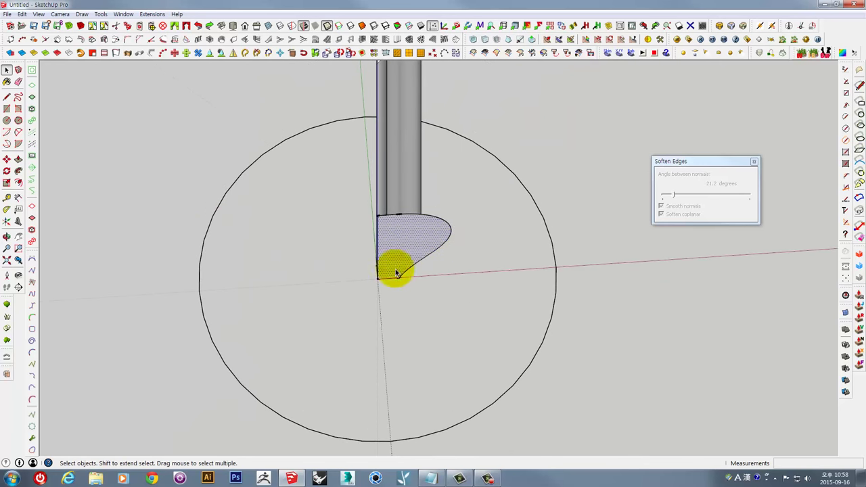
pyautogui.click(428, 270)
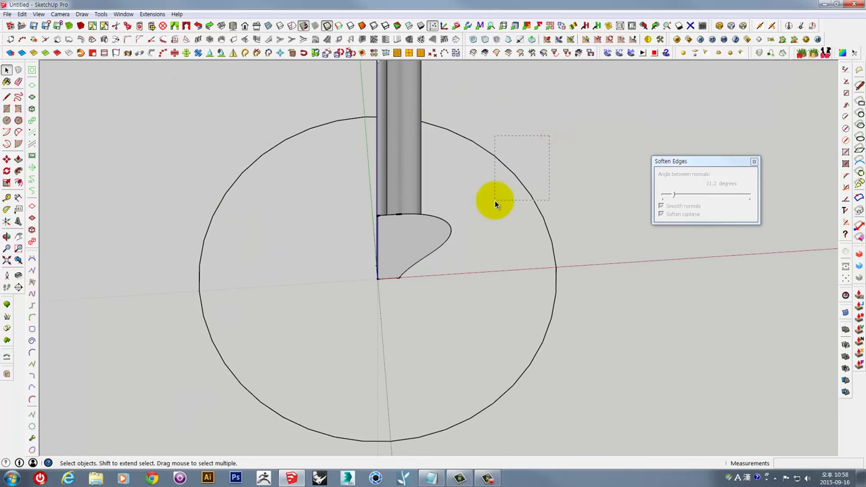
pyautogui.moveTo(494, 200); pyautogui.dragTo(482, 203)
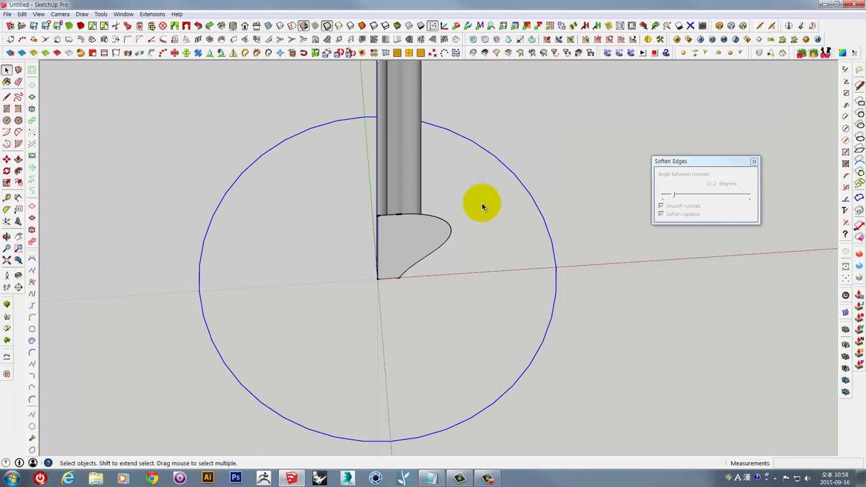
pyautogui.click(20, 175)
pyautogui.click(391, 228)
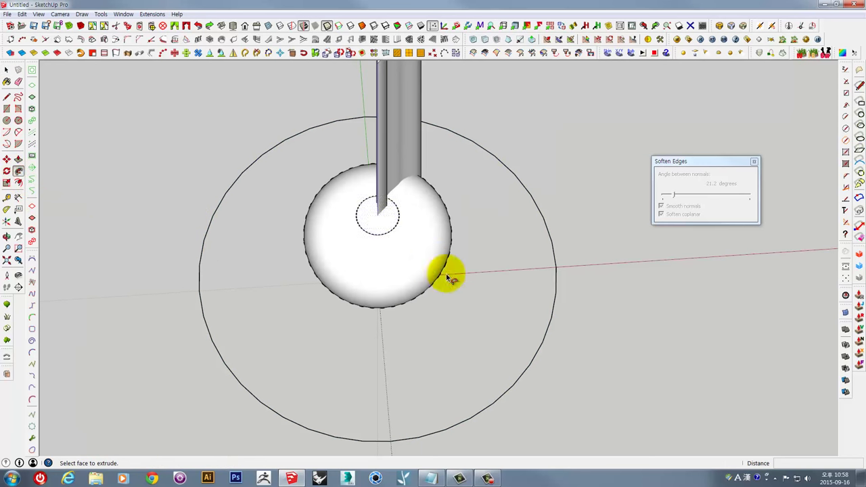
# - Orbit and zoom to inspect the new bulb and its opening from the side
pyautogui.moveTo(444, 274)
pyautogui.mouseDown(button='middle')
pyautogui.moveTo(257, 136)
pyautogui.moveTo(334, 161)
pyautogui.moveTo(272, 208)
pyautogui.moveTo(667, 155)
pyautogui.mouseUp(button='middle')
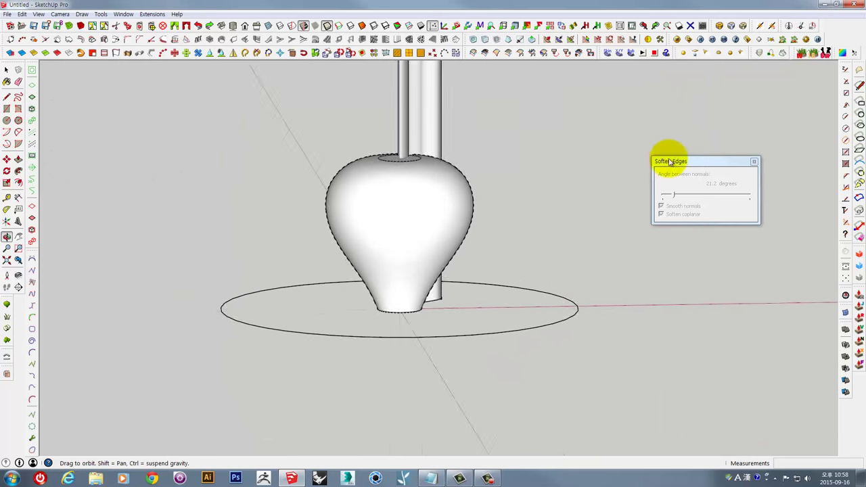
pyautogui.scroll(2, 458, 271)
pyautogui.moveTo(458, 293)
pyautogui.mouseDown(button='middle')
pyautogui.moveTo(459, 101)
pyautogui.moveTo(448, 251)
pyautogui.moveTo(548, 183)
pyautogui.mouseUp(button='middle')
pyautogui.press('space')
pyautogui.click(560, 154)
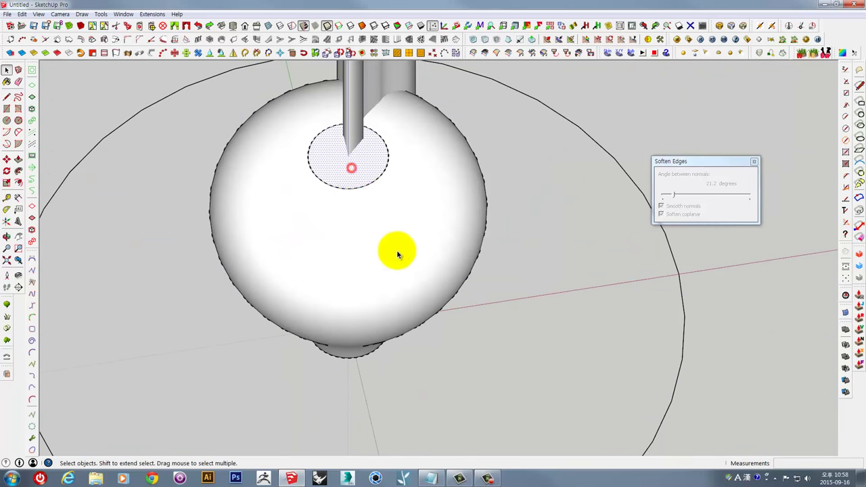
pyautogui.moveTo(397, 247)
pyautogui.mouseDown(button='middle')
pyautogui.moveTo(410, 286)
pyautogui.moveTo(345, 141)
pyautogui.moveTo(354, 210)
pyautogui.moveTo(386, 309)
pyautogui.moveTo(441, 281)
pyautogui.moveTo(406, 406)
pyautogui.moveTo(421, 296)
pyautogui.moveTo(371, 343)
pyautogui.mouseUp(button='middle')
# - Select the entire bulb mesh and make it a single group
pyautogui.tripleClick(365, 234)
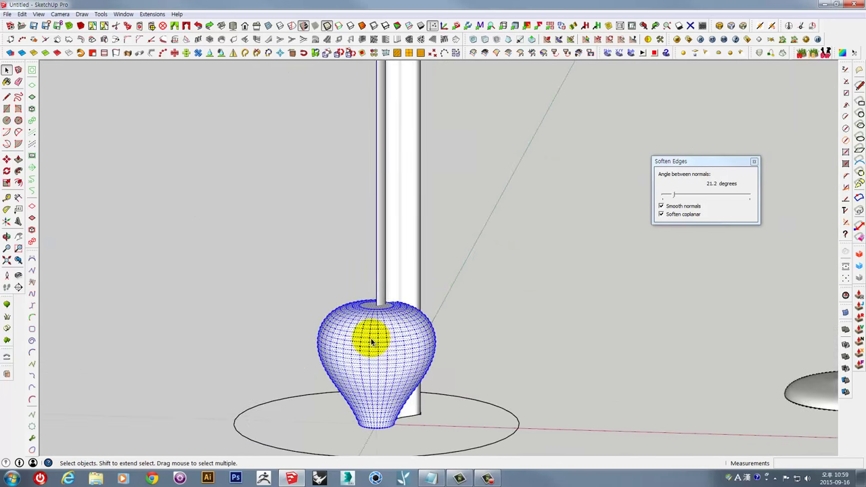
pyautogui.rightClick(370, 326)
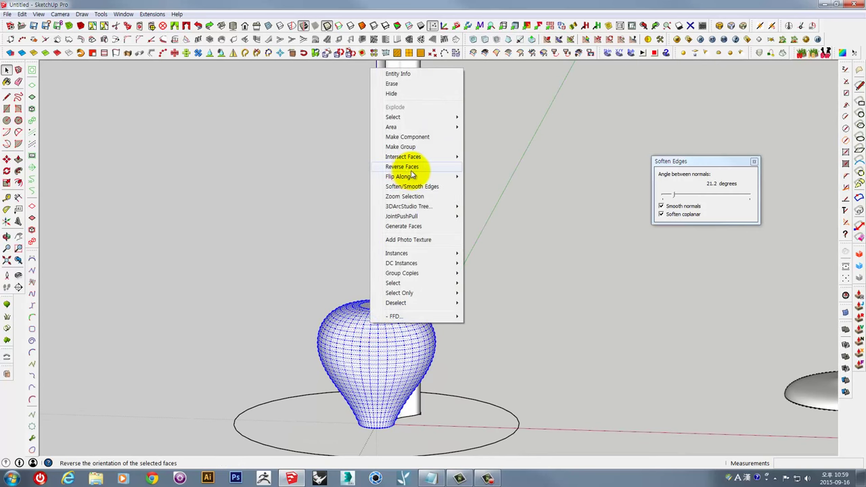
pyautogui.click(407, 148)
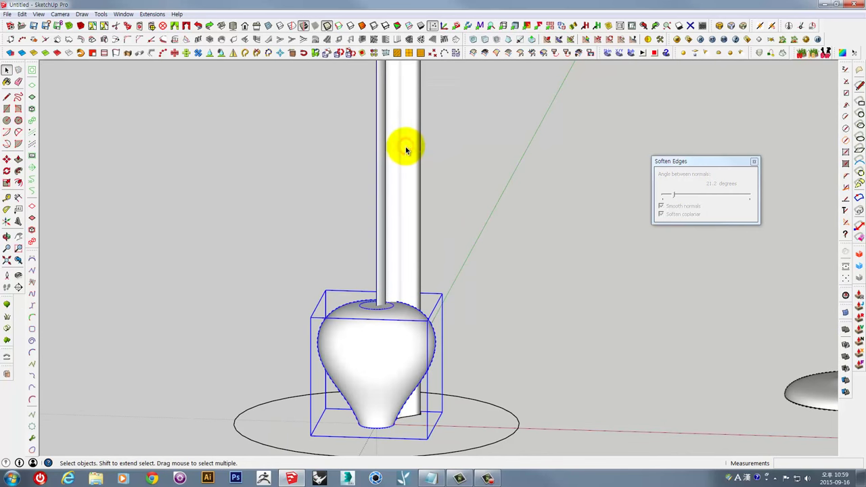
# - Move the grouped shell 455 mm up the stem, off the base circle
pyautogui.moveTo(402, 145)
pyautogui.mouseDown(button='middle')
pyautogui.moveTo(466, 234)
pyautogui.moveTo(441, 144)
pyautogui.moveTo(377, 296)
pyautogui.moveTo(373, 336)
pyautogui.moveTo(514, 289)
pyautogui.moveTo(530, 246)
pyautogui.mouseUp(button='middle')
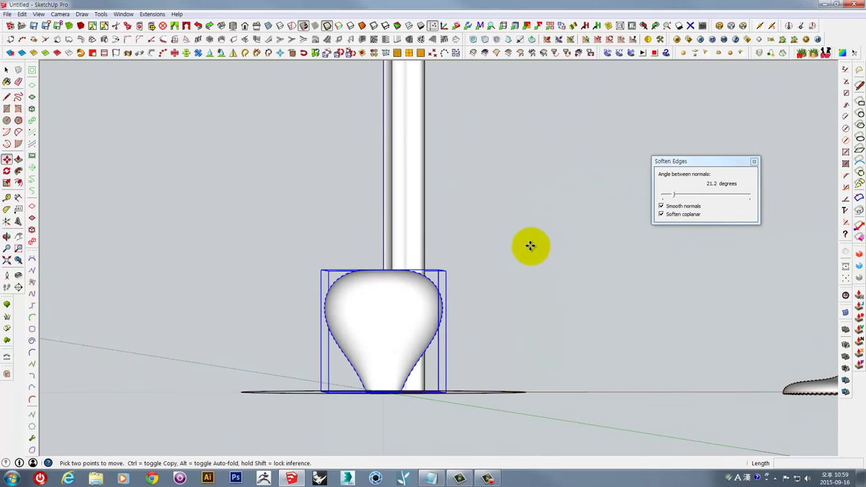
pyautogui.click(522, 271)
pyautogui.click(518, 174)
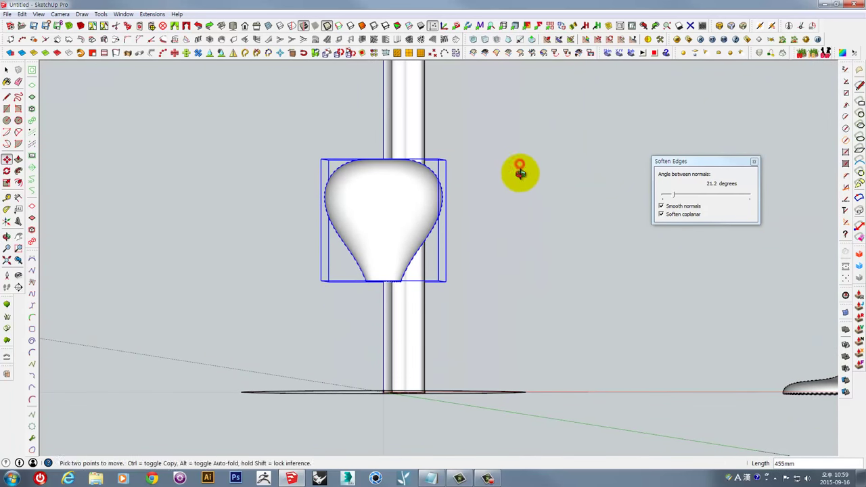
pyautogui.moveTo(518, 173)
pyautogui.mouseDown(button='middle')
pyautogui.moveTo(386, 452)
pyautogui.moveTo(506, 180)
pyautogui.mouseUp(button='middle')
pyautogui.click(503, 180)
pyautogui.moveTo(503, 223)
pyautogui.mouseDown(button='middle')
pyautogui.moveTo(449, 170)
pyautogui.moveTo(422, 241)
pyautogui.moveTo(512, 230)
pyautogui.moveTo(586, 253)
pyautogui.moveTo(361, 304)
pyautogui.moveTo(507, 304)
pyautogui.moveTo(458, 222)
pyautogui.mouseUp(button='middle')
pyautogui.scroll(3, 449, 170)
# - Start a Solid Tools Intersect with the bulb shell as the first solid
pyautogui.click(440, 245)
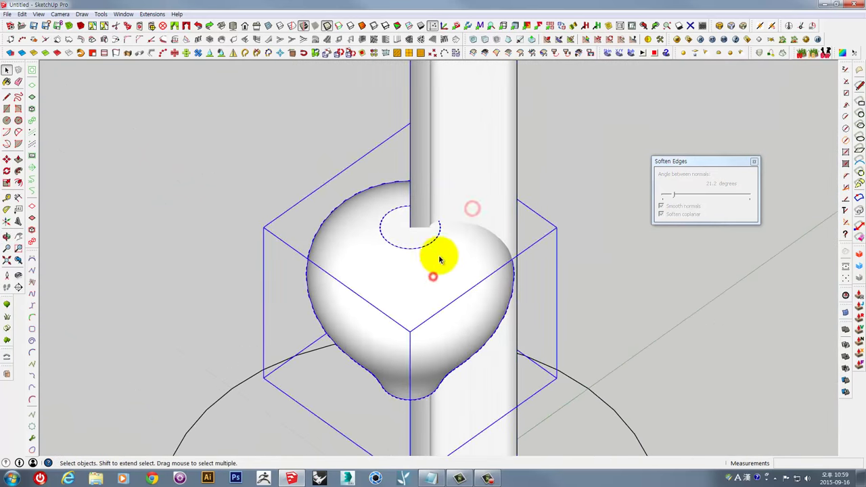
pyautogui.click(553, 137)
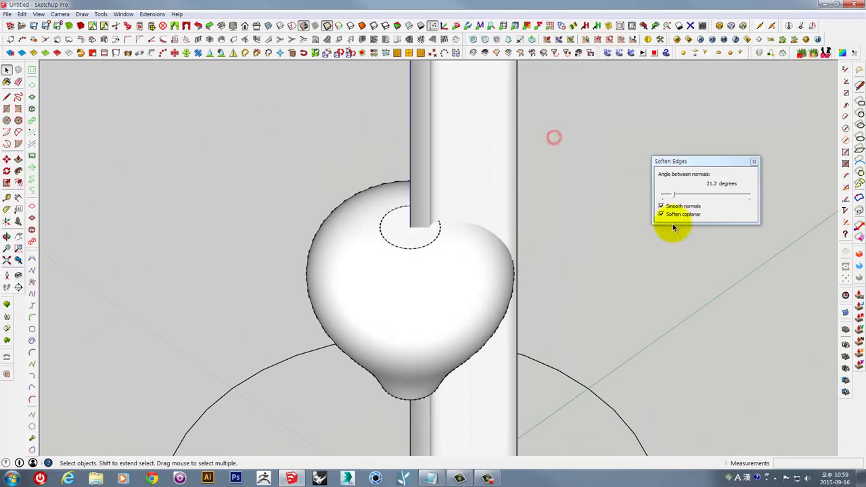
pyautogui.click(846, 345)
pyautogui.click(424, 271)
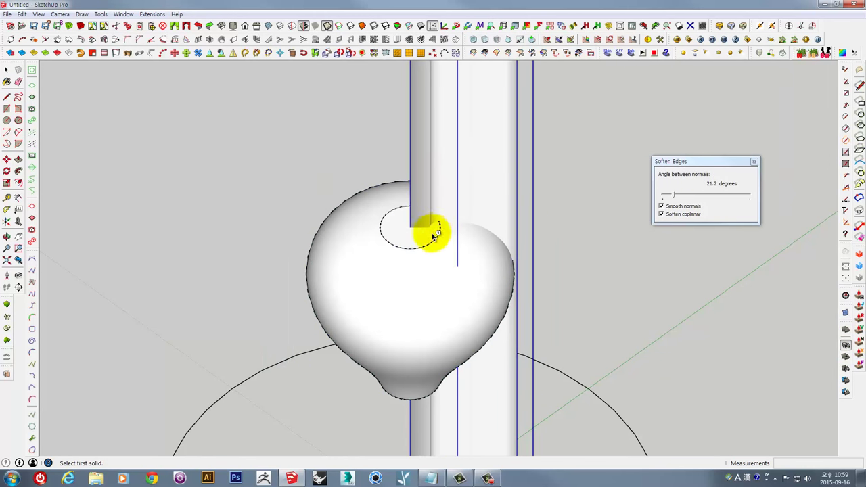
pyautogui.scroll(-3, 421, 257)
pyautogui.scroll(-3, 420, 264)
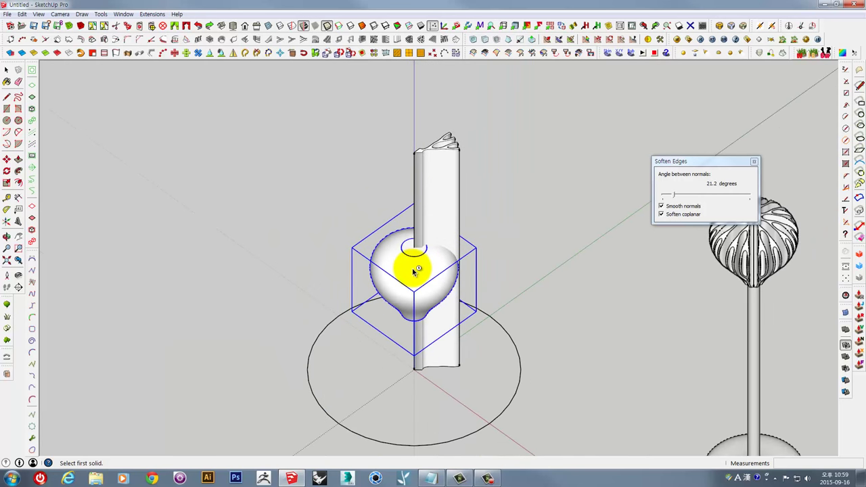
# - Select the finished reference lamp, delete it, then restore it with undo
pyautogui.moveTo(557, 316)
pyautogui.mouseDown(button='middle')
pyautogui.moveTo(453, 343)
pyautogui.moveTo(559, 346)
pyautogui.mouseUp(button='middle')
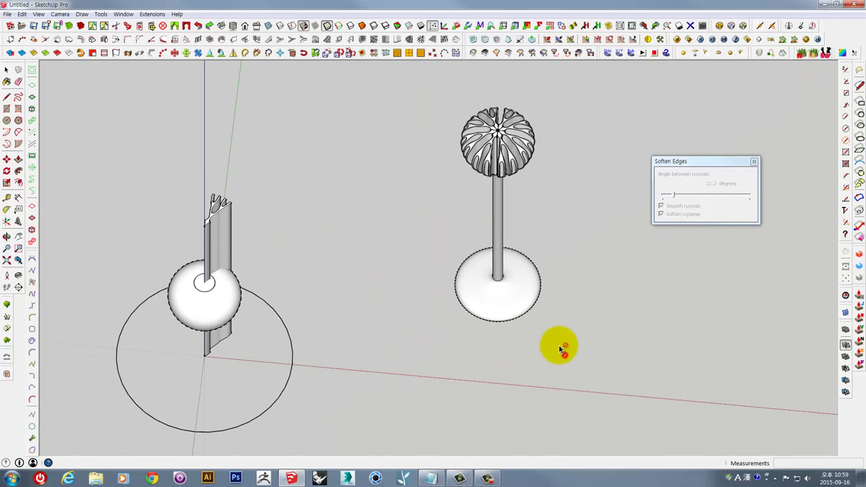
pyautogui.press('space')
pyautogui.moveTo(595, 366)
pyautogui.mouseDown()
pyautogui.moveTo(414, 85)
pyautogui.moveTo(417, 91)
pyautogui.mouseUp()
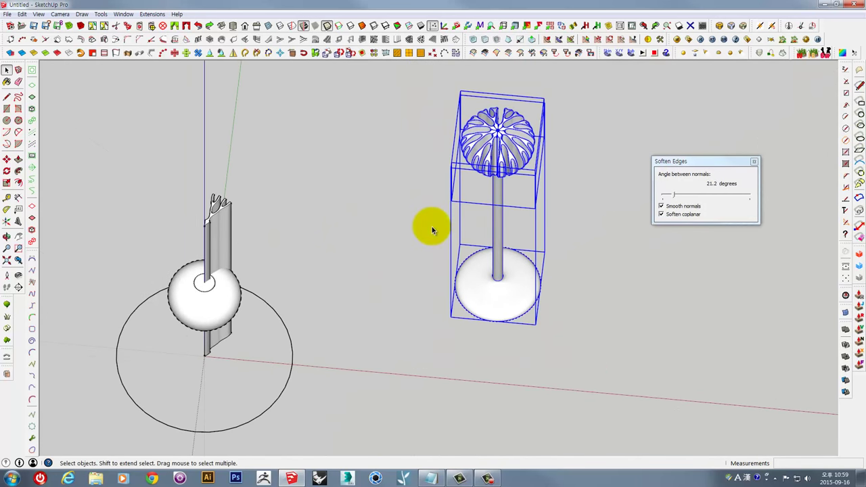
pyautogui.moveTo(431, 230)
pyautogui.mouseDown(button='middle')
pyautogui.moveTo(460, 286)
pyautogui.moveTo(575, 332)
pyautogui.moveTo(516, 248)
pyautogui.mouseUp(button='middle')
pyautogui.press('Delete')
pyautogui.hotkey('ctrl', 'z')
# - Lift the reference lamp upward out of the way and reselect the bulb shell
pyautogui.click(517, 249)
pyautogui.moveTo(551, 198); pyautogui.dragTo(581, 264, button='middle')
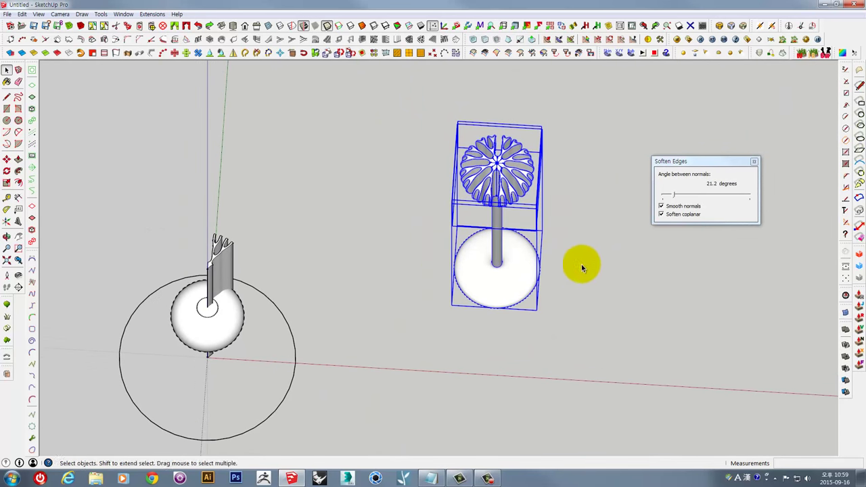
pyautogui.click(603, 289)
pyautogui.moveTo(605, 187)
pyautogui.mouseDown(button='middle')
pyautogui.moveTo(333, 194)
pyautogui.moveTo(197, 207)
pyautogui.mouseUp(button='middle')
pyautogui.press('space')
pyautogui.scroll(2, 197, 208)
pyautogui.moveTo(193, 174)
pyautogui.mouseDown(button='middle')
pyautogui.moveTo(348, 265)
pyautogui.moveTo(238, 190)
pyautogui.moveTo(193, 178)
pyautogui.moveTo(323, 242)
pyautogui.moveTo(373, 294)
pyautogui.moveTo(385, 372)
pyautogui.moveTo(399, 327)
pyautogui.moveTo(310, 358)
pyautogui.moveTo(381, 236)
pyautogui.moveTo(361, 232)
pyautogui.moveTo(465, 248)
pyautogui.mouseUp(button='middle')
pyautogui.click(193, 177)
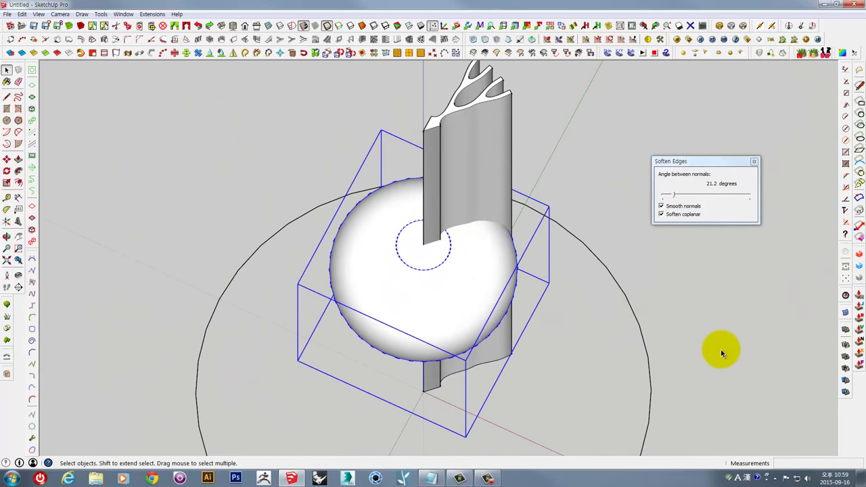
# - Intersect the bulb shell with the slotted column using Solid Tools
pyautogui.click(697, 328)
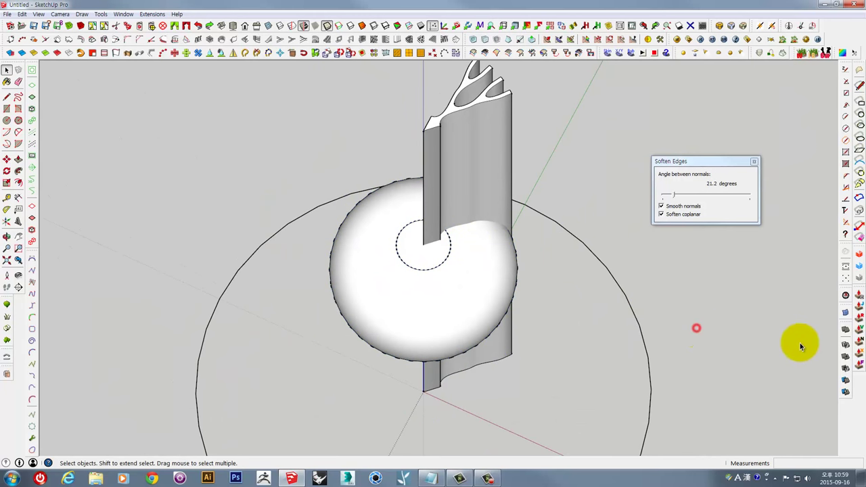
pyautogui.click(847, 347)
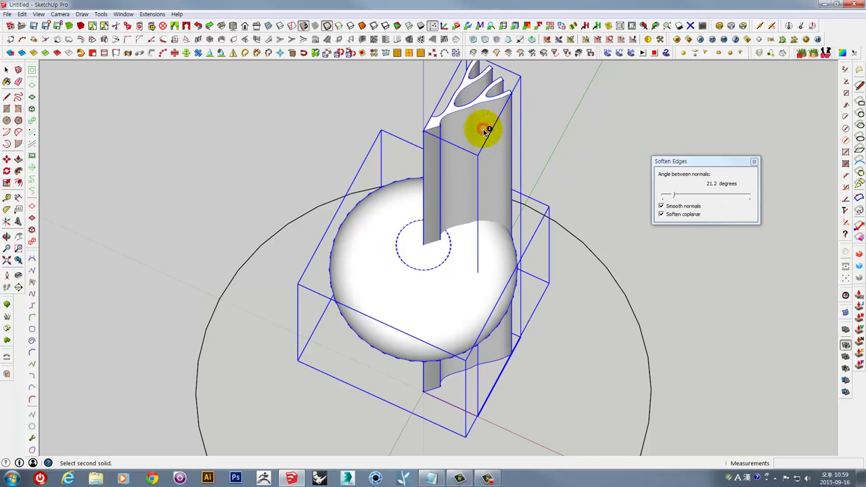
pyautogui.click(419, 248)
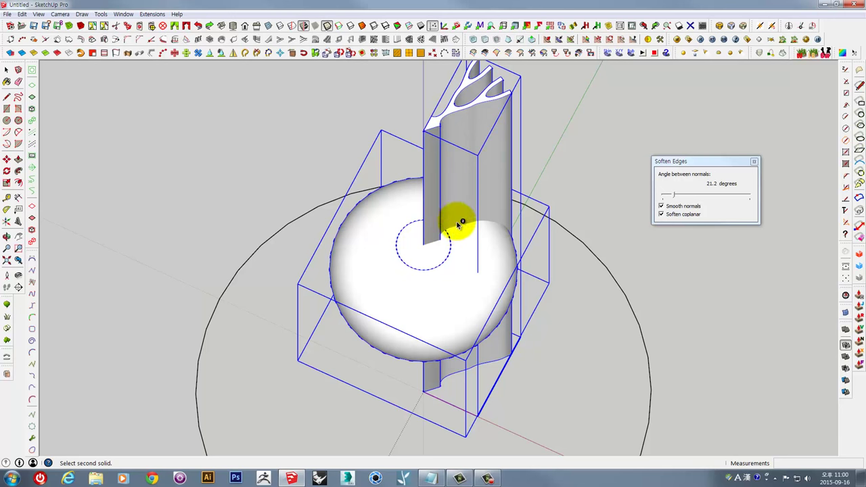
pyautogui.click(504, 255)
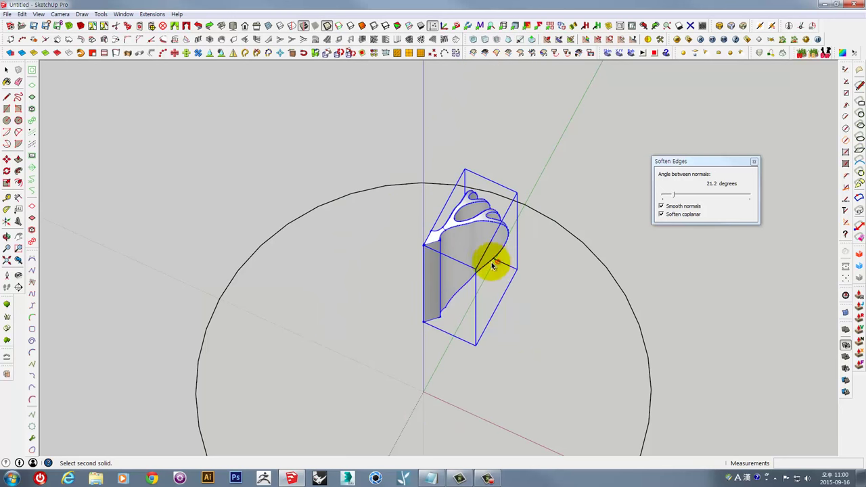
pyautogui.moveTo(493, 266)
pyautogui.mouseDown(button='middle')
pyautogui.moveTo(489, 338)
pyautogui.moveTo(348, 223)
pyautogui.moveTo(419, 199)
pyautogui.moveTo(643, 371)
pyautogui.moveTo(422, 325)
pyautogui.moveTo(573, 332)
pyautogui.moveTo(557, 249)
pyautogui.mouseUp(button='middle')
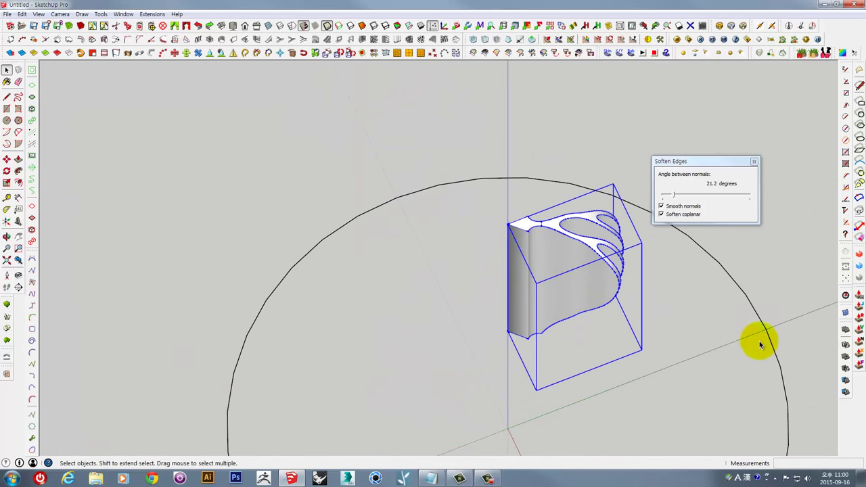
# - Rerun Intersect, dismiss the not-a-solid warning, and select the trimmed column piece
pyautogui.click(845, 357)
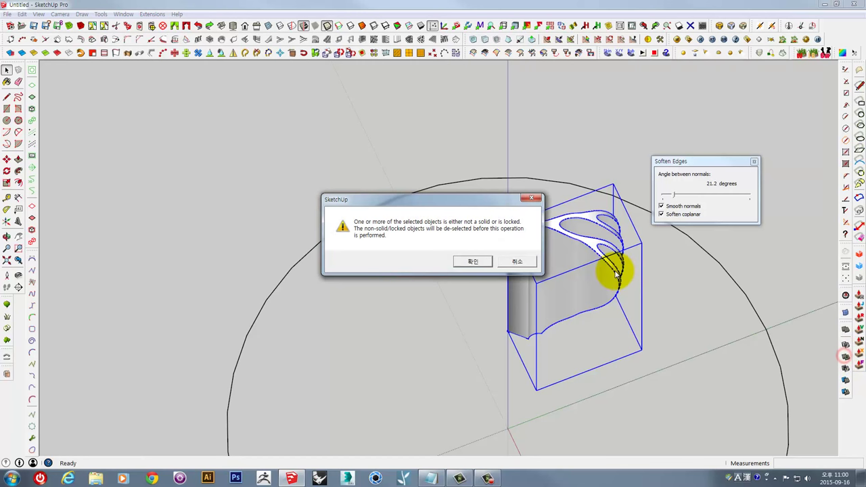
pyautogui.click(522, 259)
pyautogui.press('space')
pyautogui.click(542, 291)
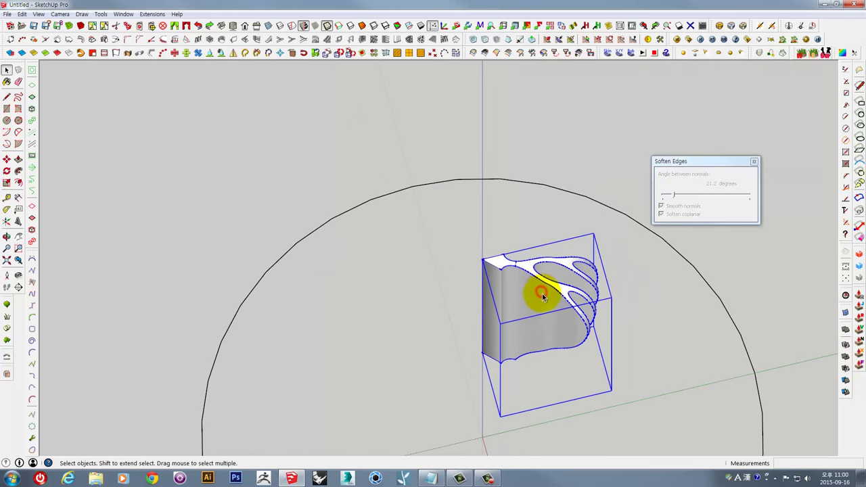
pyautogui.moveTo(541, 292)
pyautogui.mouseDown(button='middle')
pyautogui.moveTo(638, 396)
pyautogui.moveTo(621, 241)
pyautogui.mouseUp(button='middle')
pyautogui.scroll(3, 521, 269)
pyautogui.scroll(3, 521, 269)
pyautogui.scroll(2, 503, 248)
pyautogui.scroll(-3, 621, 240)
pyautogui.moveTo(570, 315)
pyautogui.mouseDown(button='middle')
pyautogui.moveTo(526, 239)
pyautogui.moveTo(822, 331)
pyautogui.mouseUp(button='middle')
# - Intersect the selected piece and accept the warning, leaving one curved slat
pyautogui.click(845, 345)
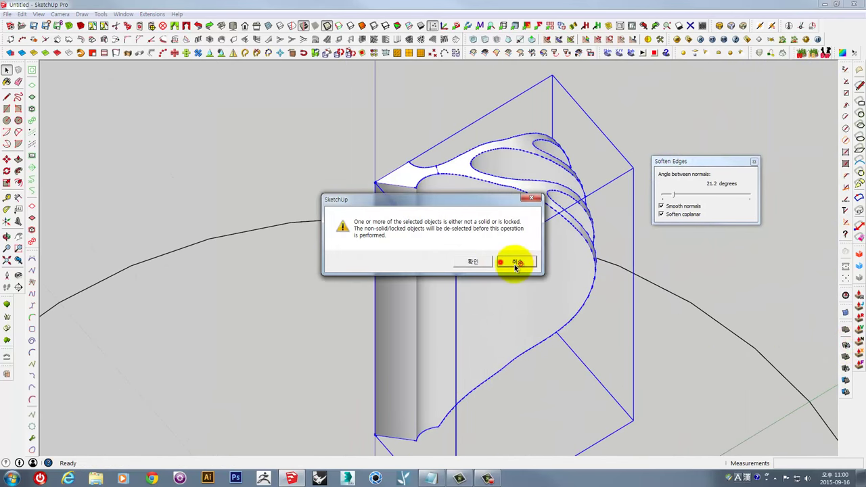
pyautogui.click(518, 263)
pyautogui.scroll(-3, 521, 287)
pyautogui.moveTo(522, 286)
pyautogui.mouseDown(button='middle')
pyautogui.moveTo(519, 213)
pyautogui.moveTo(495, 237)
pyautogui.mouseUp(button='middle')
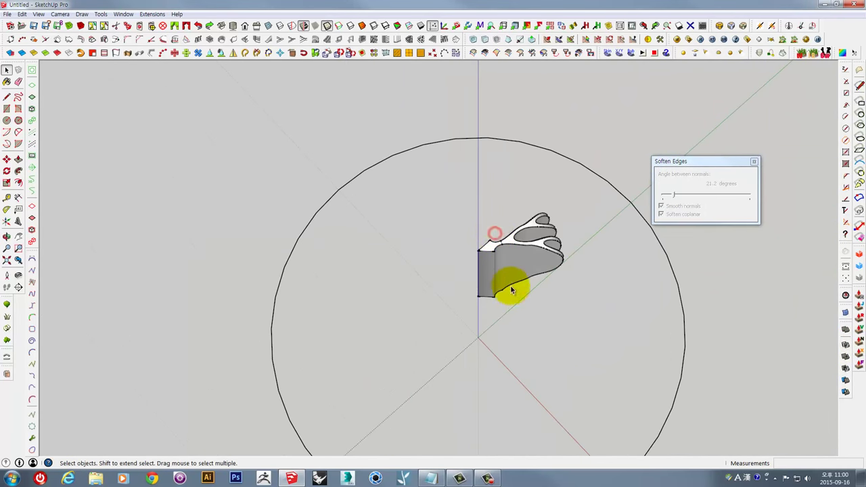
pyautogui.moveTo(492, 285); pyautogui.dragTo(508, 322, button='middle')
# - Rotate-copy the slat about the shade's central axis and repeat it into a full radial ring
pyautogui.scroll(3, 507, 324)
pyautogui.press('q')
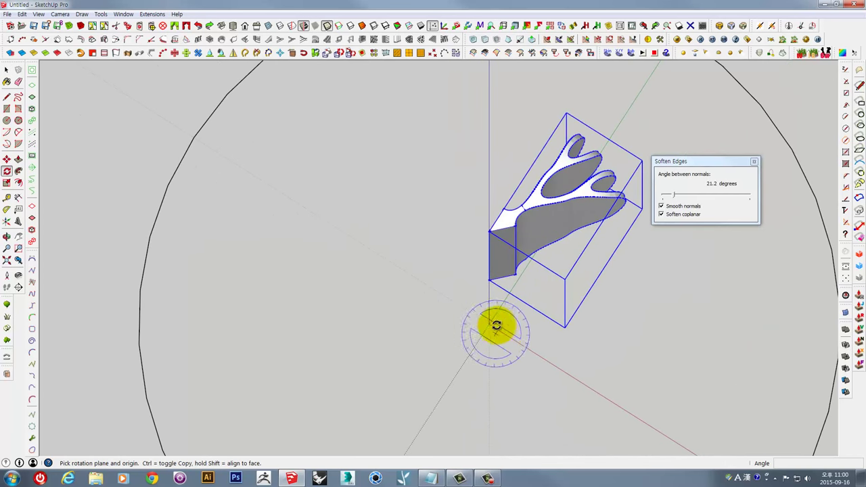
pyautogui.moveTo(491, 324); pyautogui.dragTo(596, 171)
pyautogui.scroll(-2, 503, 311)
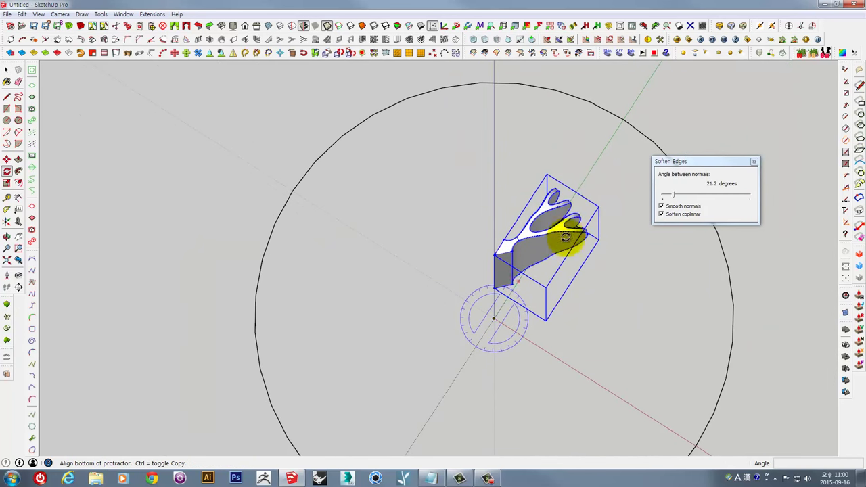
pyautogui.click(598, 162)
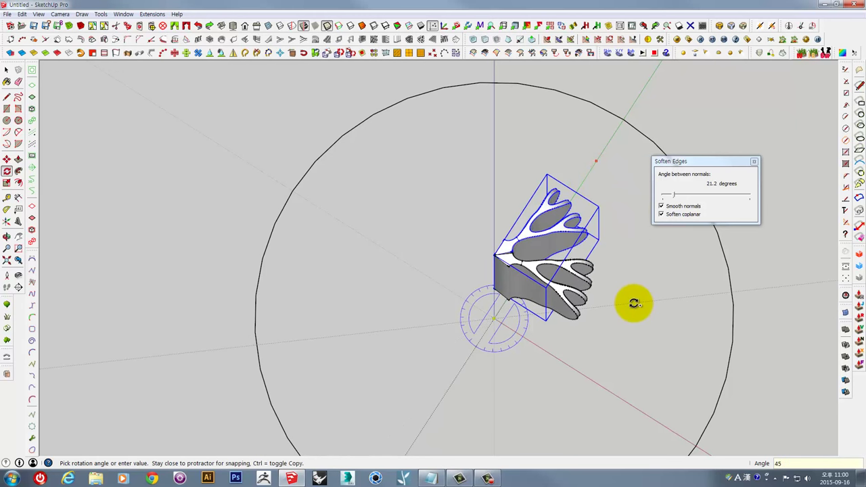
pyautogui.click(634, 303)
pyautogui.write('-7')
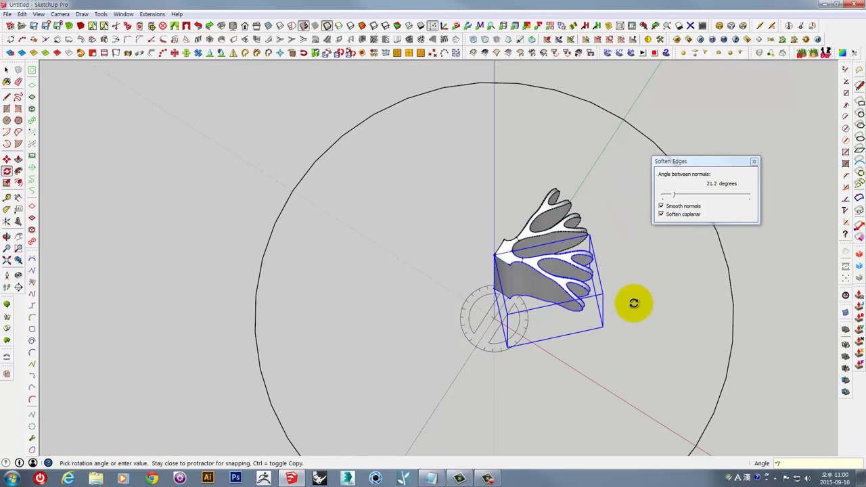
pyautogui.press('Return')
pyautogui.scroll(-2, 575, 319)
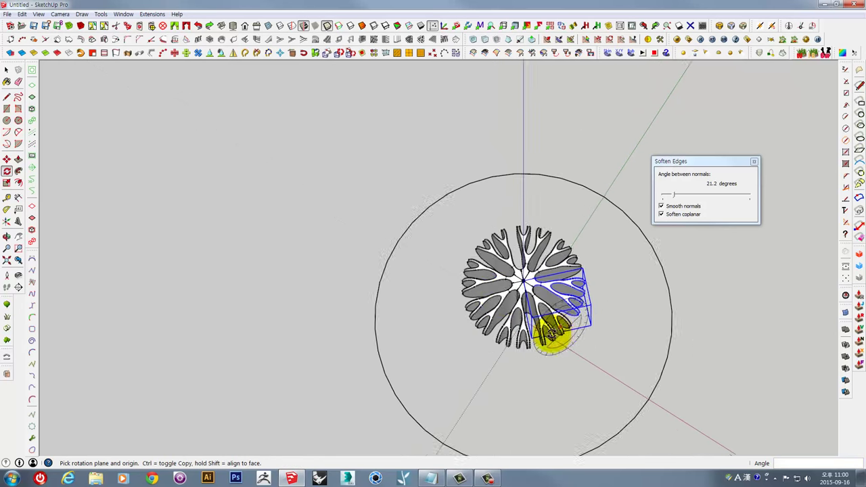
pyautogui.moveTo(555, 339)
pyautogui.keyDown('shift'); pyautogui.mouseDown(button='middle')
pyautogui.moveTo(417, 311)
pyautogui.moveTo(609, 169)
pyautogui.mouseUp(button='middle'); pyautogui.keyUp('shift')
pyautogui.moveTo(601, 237); pyautogui.dragTo(525, 359, button='middle')
# - Enter editing of the slat component so only its single curved piece is shown
pyautogui.press('space')
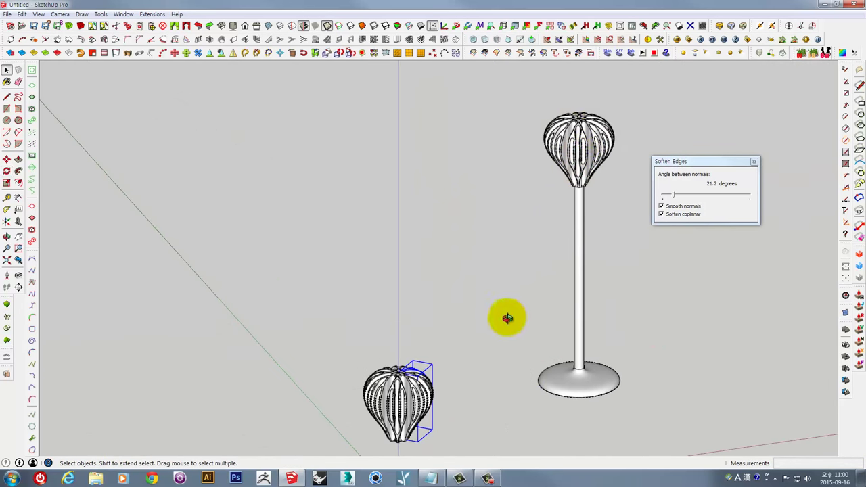
pyautogui.moveTo(506, 315)
pyautogui.mouseDown(button='middle')
pyautogui.moveTo(385, 409)
pyautogui.moveTo(464, 300)
pyautogui.moveTo(634, 309)
pyautogui.mouseUp(button='middle')
pyautogui.scroll(3, 464, 297)
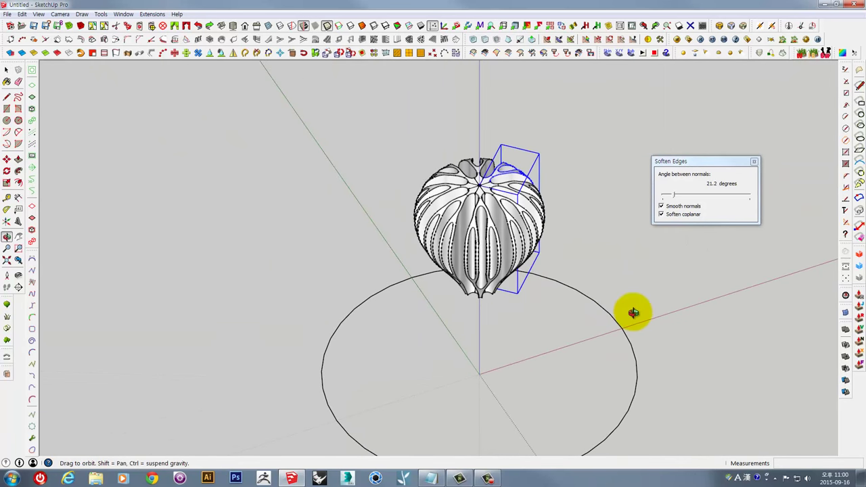
pyautogui.moveTo(668, 352)
pyautogui.mouseDown(button='middle')
pyautogui.moveTo(520, 349)
pyautogui.moveTo(495, 362)
pyautogui.mouseUp(button='middle')
pyautogui.press('Return')
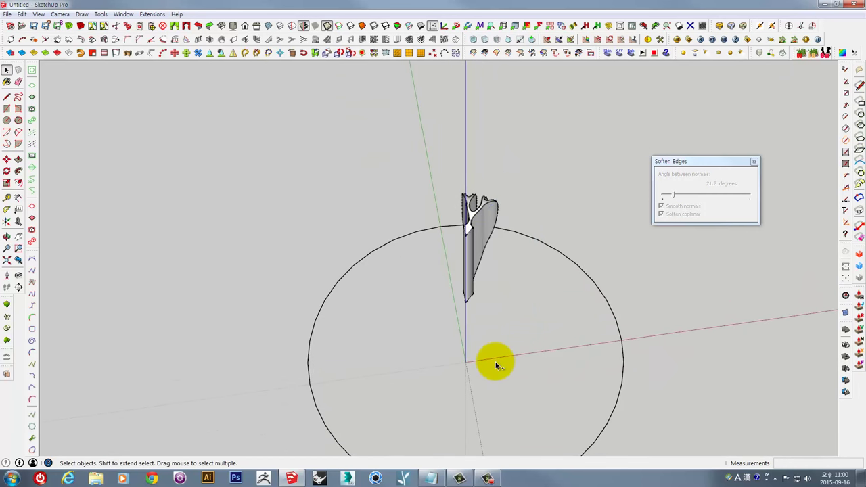
pyautogui.moveTo(521, 313); pyautogui.dragTo(435, 319, button='middle')
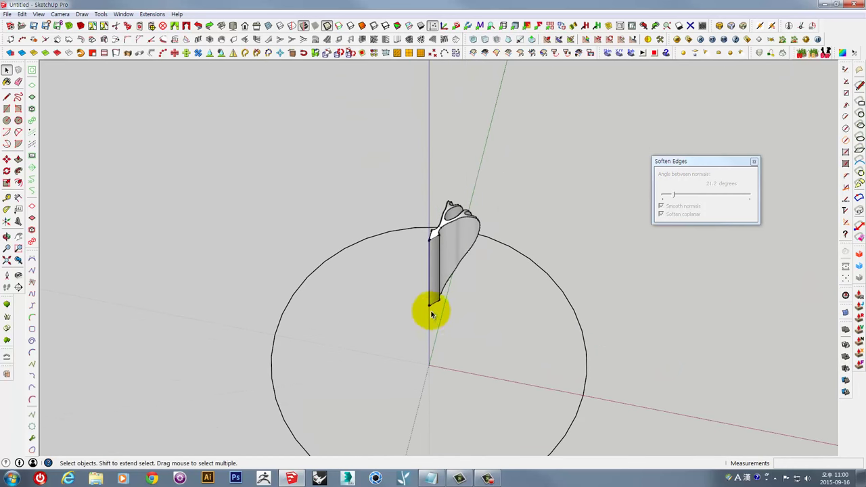
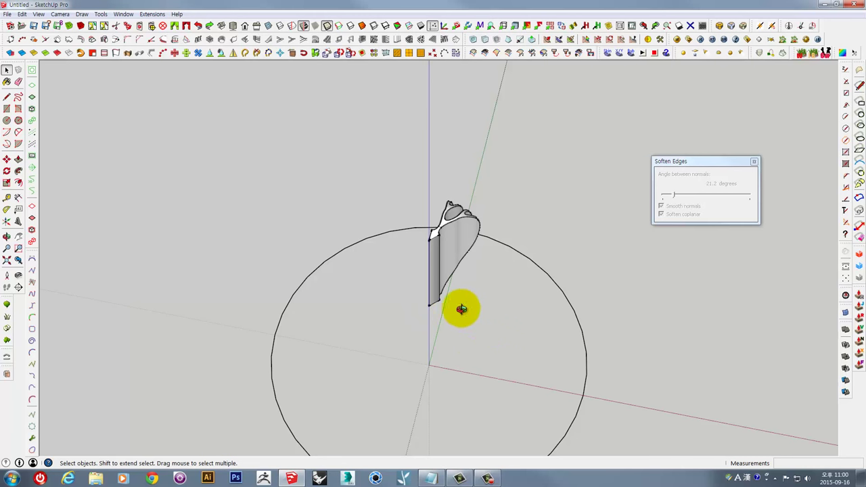
# - Orbit around the fluted column profile and restore the lathed bulb around it
pyautogui.moveTo(464, 305)
pyautogui.mouseDown(button='middle')
pyautogui.moveTo(416, 313)
pyautogui.moveTo(419, 338)
pyautogui.moveTo(447, 276)
pyautogui.mouseUp(button='middle')
pyautogui.scroll(1, 447, 276)
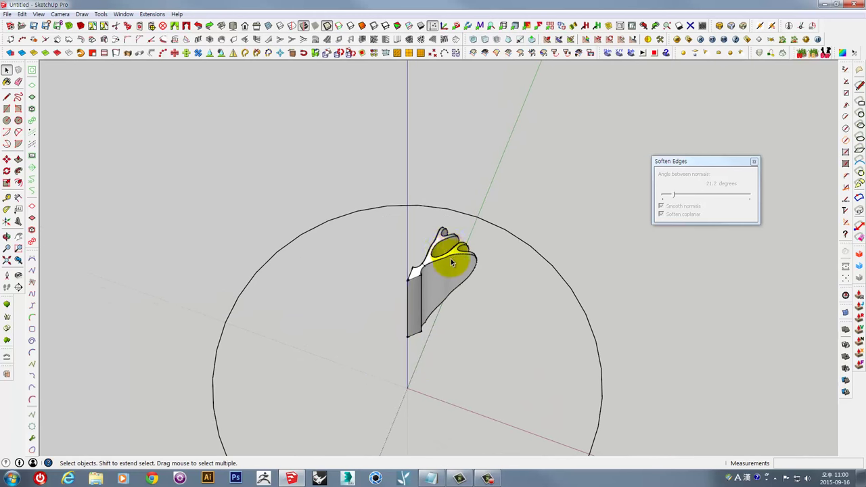
pyautogui.scroll(2, 451, 262)
pyautogui.scroll(-1, 446, 296)
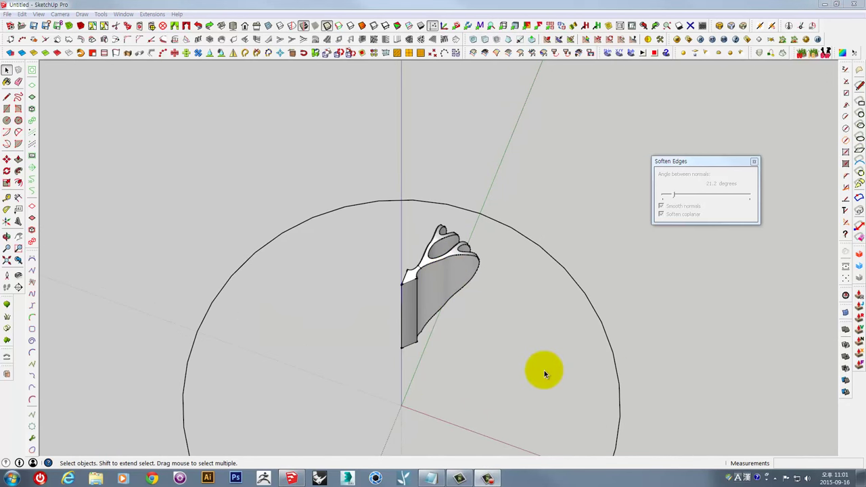
pyautogui.moveTo(505, 399); pyautogui.dragTo(496, 347, button='middle')
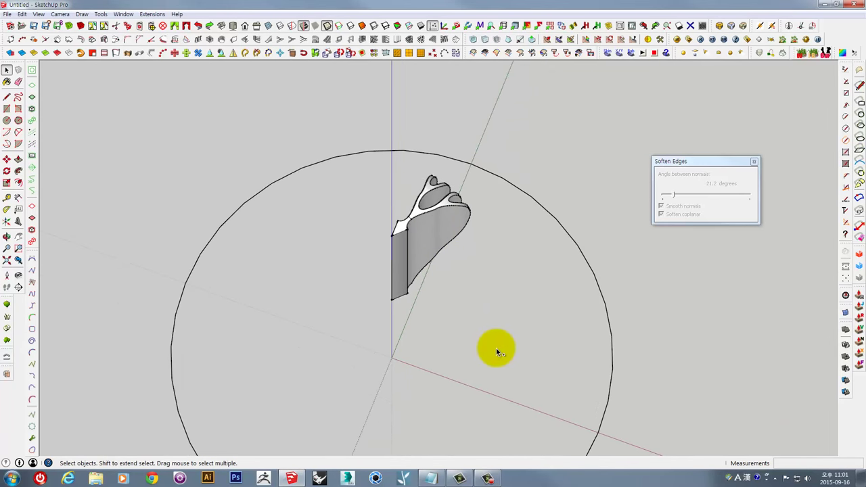
pyautogui.hotkey('ctrl', 'z')
# - Move-copy the bulb-and-column group to the lower right, near the dandelion lamp
pyautogui.click(419, 196)
pyautogui.scroll(-3, 435, 222)
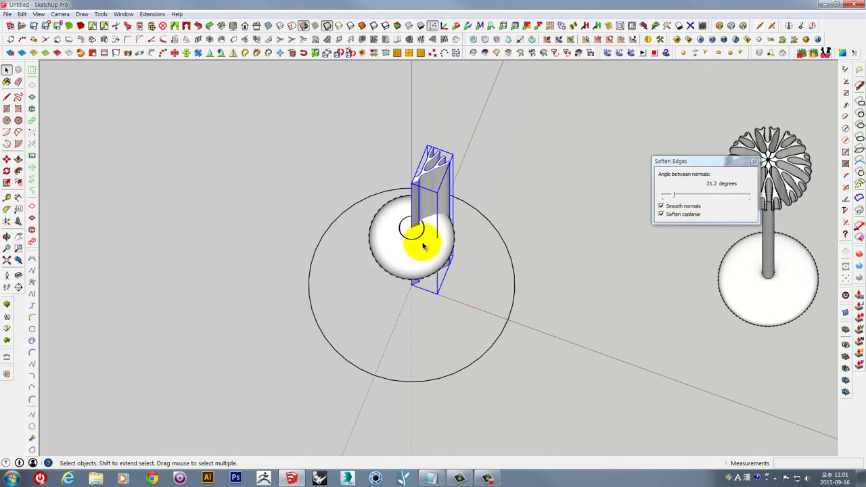
pyautogui.click(415, 232)
pyautogui.moveTo(435, 193); pyautogui.dragTo(327, 196, button='middle')
pyautogui.scroll(-2, 328, 196)
pyautogui.scroll(-2, 354, 223)
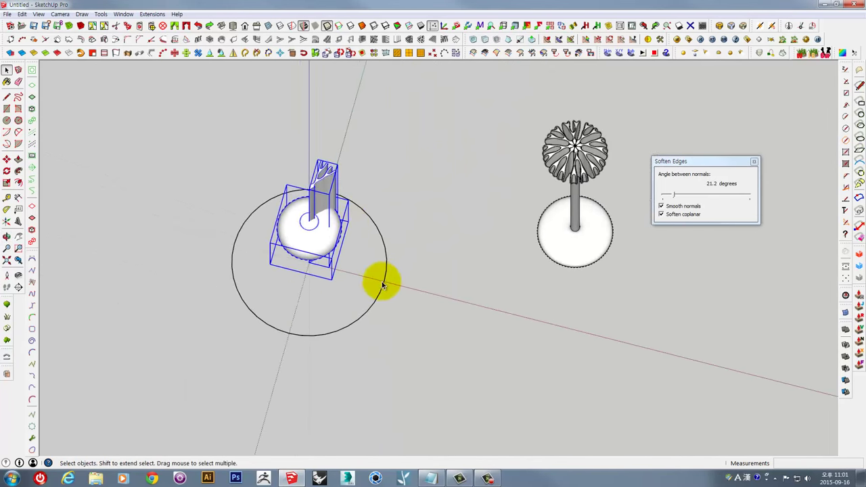
pyautogui.press('m')
pyautogui.click(277, 281)
pyautogui.press('ctrl')
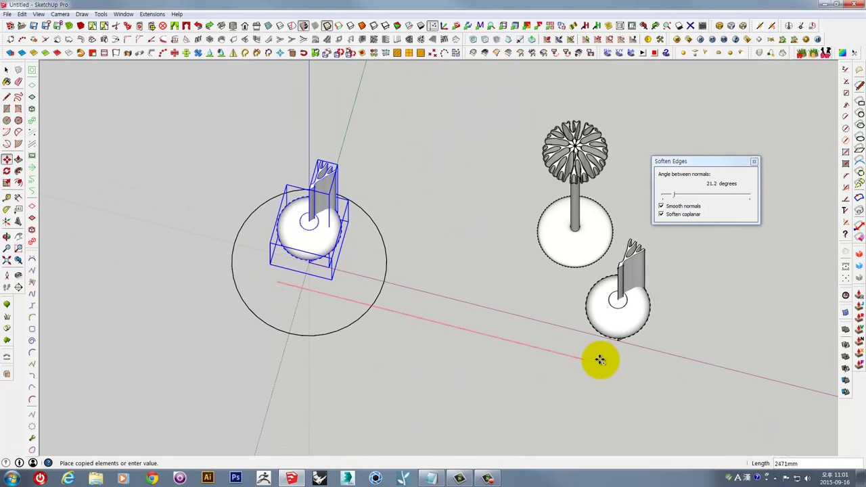
pyautogui.click(631, 378)
pyautogui.scroll(3, 290, 187)
# - Select the original piece and undo its lathe, leaving the flat column profile
pyautogui.press('space')
pyautogui.scroll(3, 338, 207)
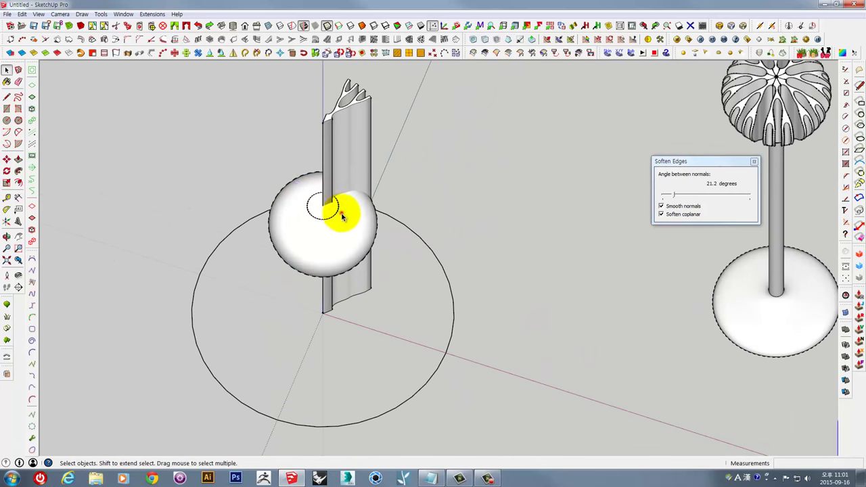
pyautogui.click(345, 150)
pyautogui.scroll(3, 346, 238)
pyautogui.moveTo(371, 271); pyautogui.dragTo(369, 195, button='middle')
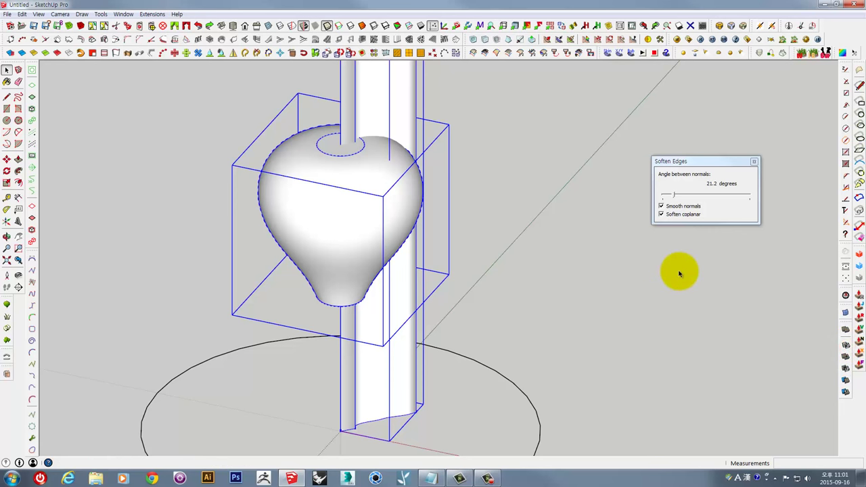
pyautogui.hotkey('ctrl', 'z')
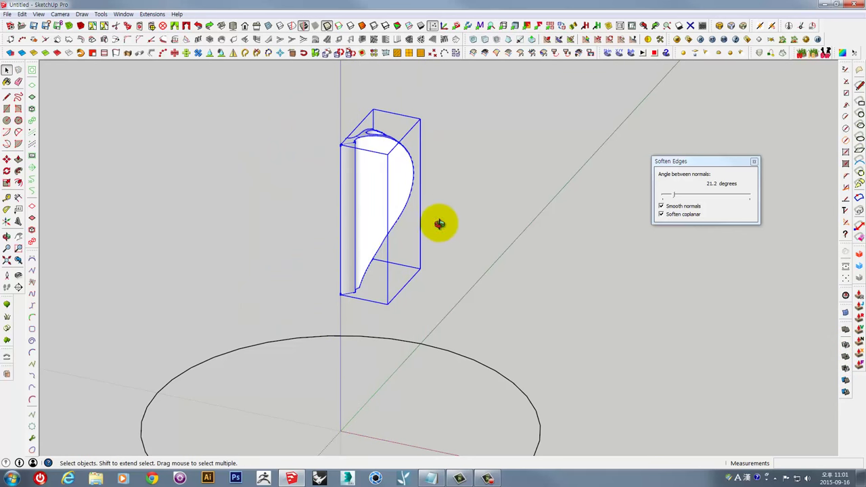
# - Orbit and zoom around the copied bulb and column to a low side-on view
pyautogui.scroll(-3, 439, 224)
pyautogui.scroll(-2, 510, 241)
pyautogui.moveTo(510, 241)
pyautogui.mouseDown(button='middle')
pyautogui.moveTo(315, 237)
pyautogui.moveTo(425, 348)
pyautogui.moveTo(257, 303)
pyautogui.mouseUp(button='middle')
pyautogui.scroll(2, 547, 300)
pyautogui.scroll(2, 397, 257)
pyautogui.scroll(2, 497, 274)
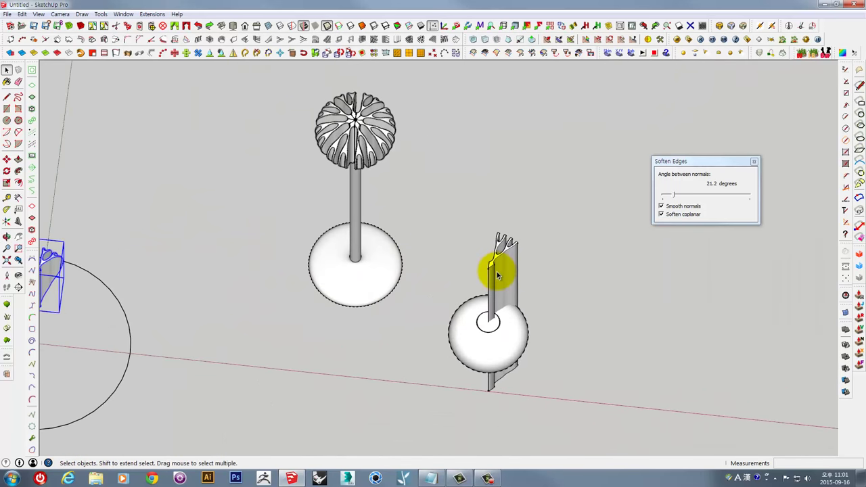
pyautogui.moveTo(497, 274); pyautogui.dragTo(474, 286, button='middle')
pyautogui.scroll(2, 499, 300)
pyautogui.scroll(2, 512, 305)
pyautogui.scroll(2, 481, 291)
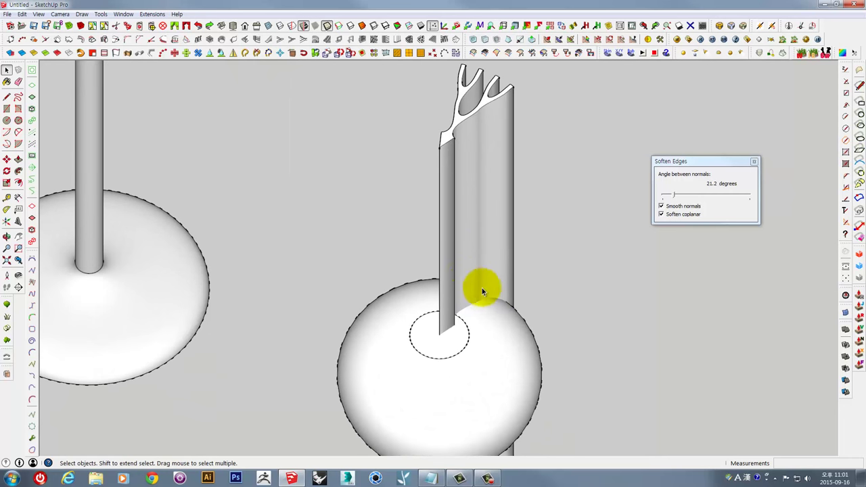
pyautogui.moveTo(441, 264)
pyautogui.mouseDown(button='middle')
pyautogui.moveTo(458, 270)
pyautogui.moveTo(449, 328)
pyautogui.mouseUp(button='middle')
pyautogui.scroll(2, 469, 294)
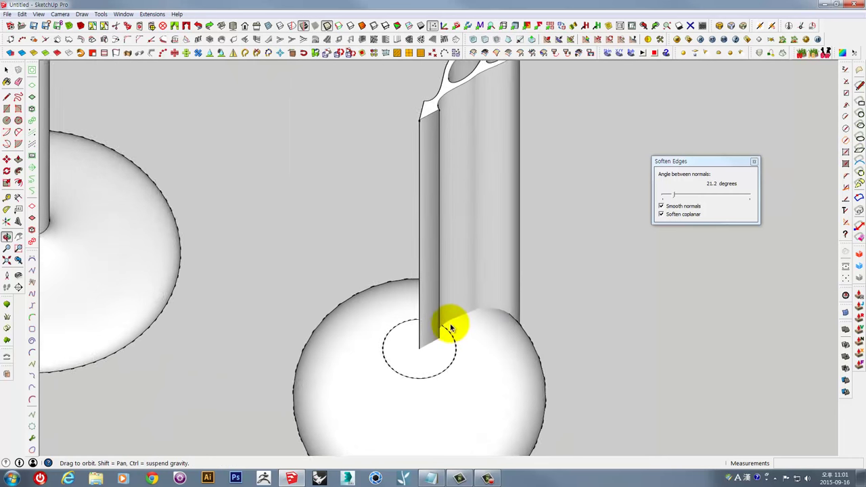
pyautogui.scroll(-3, 449, 328)
pyautogui.scroll(3, 449, 312)
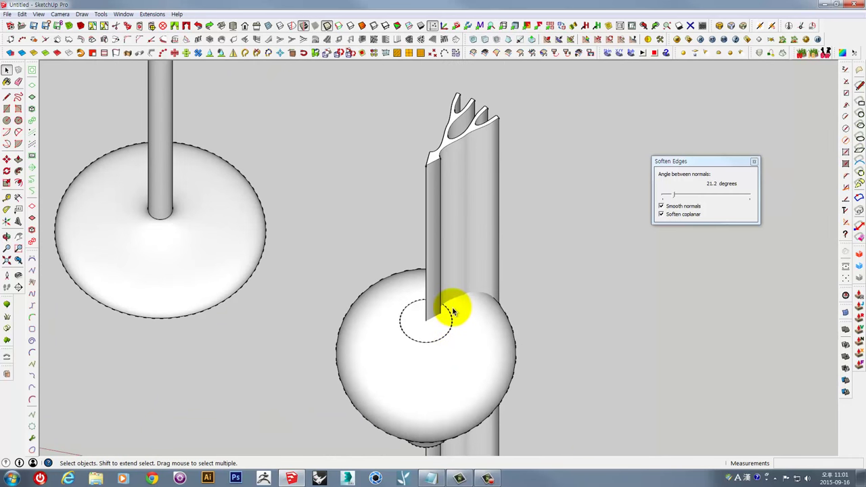
pyautogui.scroll(-3, 451, 306)
pyautogui.moveTo(464, 310)
pyautogui.mouseDown(button='middle')
pyautogui.moveTo(464, 247)
pyautogui.moveTo(477, 249)
pyautogui.moveTo(450, 304)
pyautogui.moveTo(456, 361)
pyautogui.moveTo(568, 378)
pyautogui.mouseUp(button='middle')
# - Copy the bulb-and-column piece to the right along the red axis
pyautogui.click(386, 270)
pyautogui.scroll(-2, 396, 251)
pyautogui.moveTo(396, 251)
pyautogui.mouseDown(button='middle')
pyautogui.moveTo(367, 257)
pyautogui.moveTo(408, 249)
pyautogui.mouseUp(button='middle')
pyautogui.press('m')
pyautogui.press('ctrl')
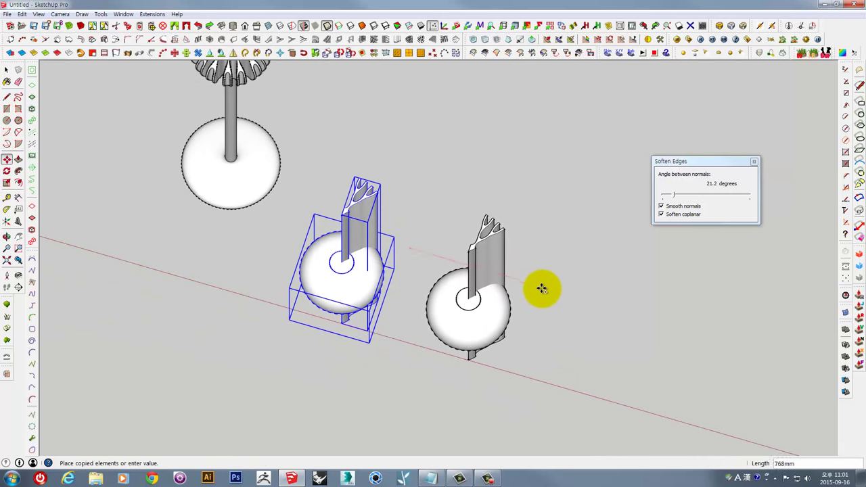
pyautogui.click(647, 316)
pyautogui.moveTo(560, 322); pyautogui.dragTo(657, 234, button='middle')
pyautogui.scroll(4, 535, 290)
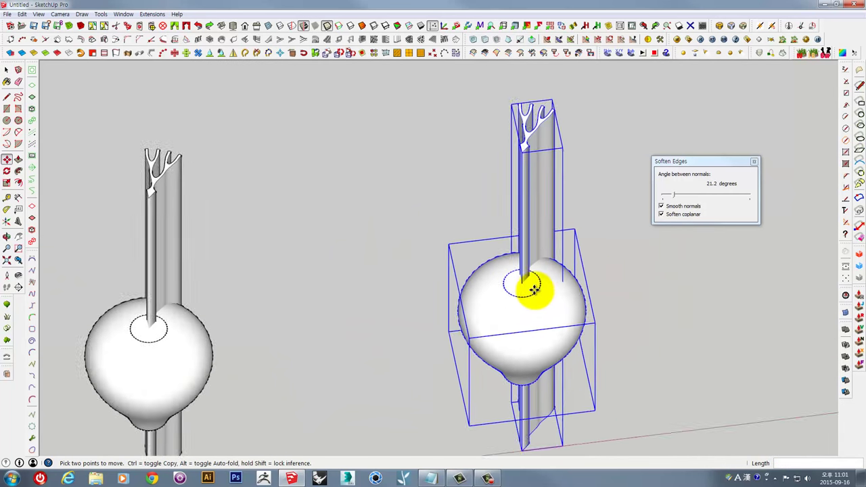
pyautogui.press('space')
# - Select the new bulb and column together and explode the group
pyautogui.moveTo(618, 279); pyautogui.dragTo(518, 248, button='middle')
pyautogui.rightClick(518, 248)
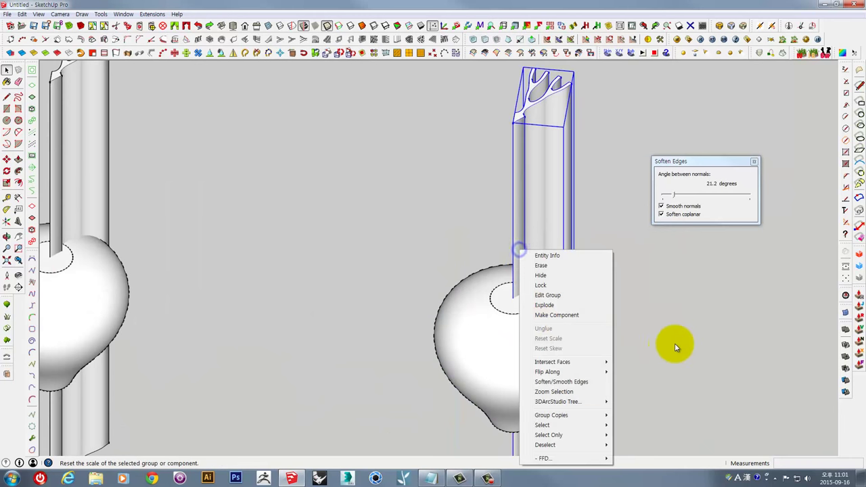
pyautogui.click(674, 343)
pyautogui.moveTo(693, 370); pyautogui.dragTo(518, 258)
pyautogui.rightClick(530, 227)
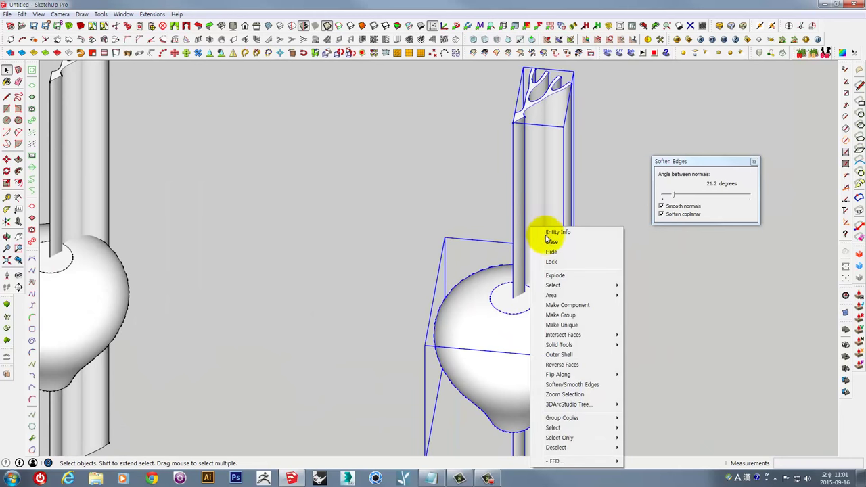
pyautogui.click(554, 276)
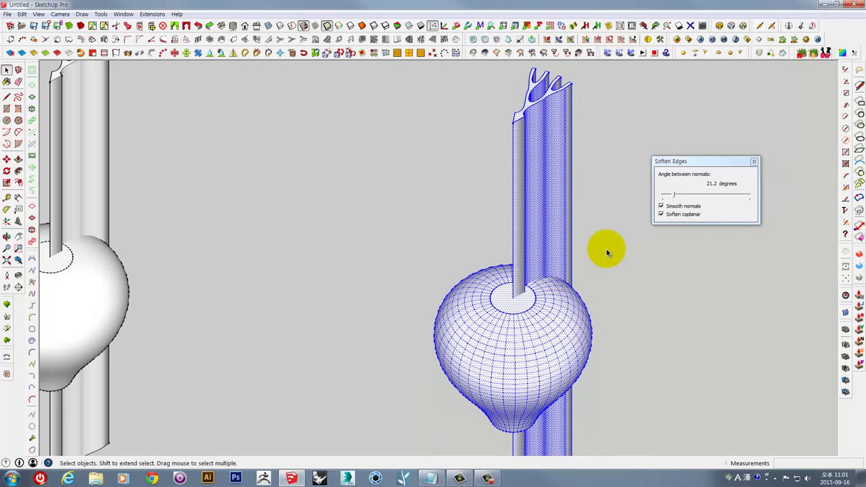
# - Intersect the exploded bulb with the fluted column using Intersect Faces With Model
pyautogui.moveTo(555, 286)
pyautogui.mouseDown(button='middle')
pyautogui.moveTo(489, 348)
pyautogui.moveTo(498, 190)
pyautogui.moveTo(470, 163)
pyautogui.mouseUp(button='middle')
pyautogui.rightClick(474, 161)
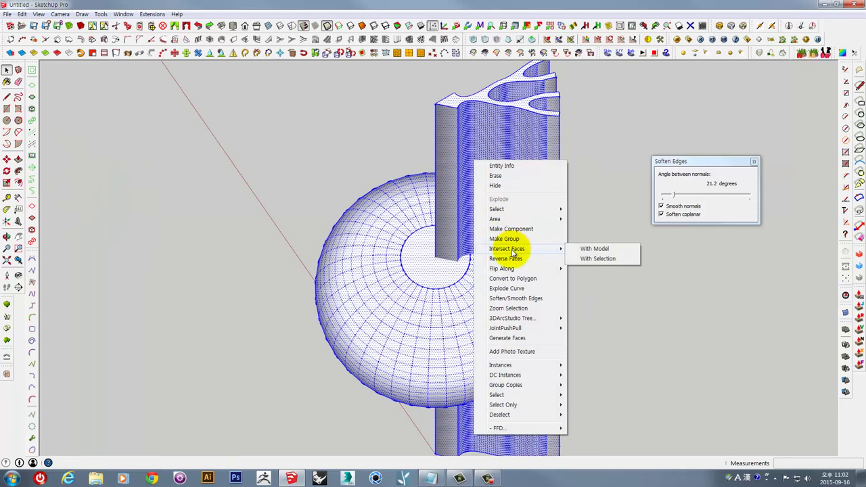
pyautogui.click(608, 251)
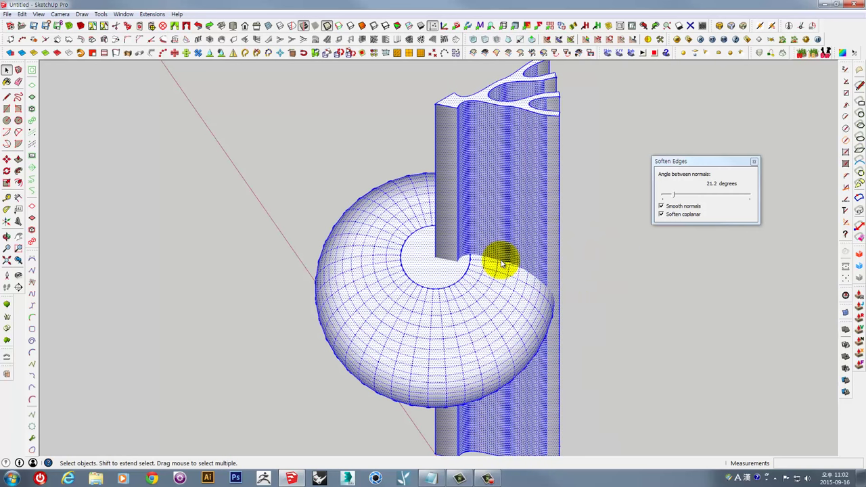
pyautogui.hotkey('ctrl', 't')
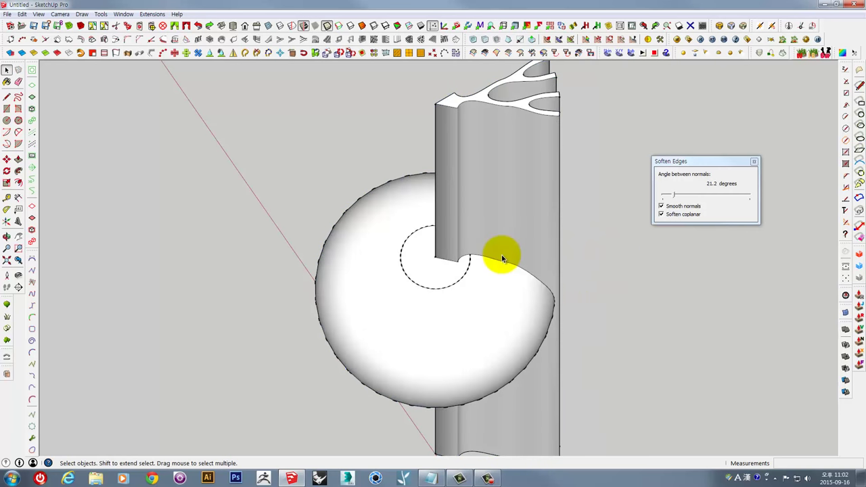
pyautogui.moveTo(501, 254)
pyautogui.mouseDown(button='middle')
pyautogui.moveTo(452, 207)
pyautogui.moveTo(352, 204)
pyautogui.moveTo(538, 338)
pyautogui.moveTo(478, 169)
pyautogui.moveTo(489, 276)
pyautogui.moveTo(402, 175)
pyautogui.moveTo(476, 251)
pyautogui.moveTo(392, 238)
pyautogui.mouseUp(button='middle')
pyautogui.scroll(2, 440, 312)
pyautogui.moveTo(440, 312)
pyautogui.mouseDown(button='middle')
pyautogui.moveTo(508, 193)
pyautogui.moveTo(534, 201)
pyautogui.moveTo(424, 326)
pyautogui.moveTo(315, 194)
pyautogui.moveTo(406, 328)
pyautogui.moveTo(528, 399)
pyautogui.moveTo(474, 262)
pyautogui.moveTo(458, 412)
pyautogui.moveTo(459, 137)
pyautogui.moveTo(357, 81)
pyautogui.moveTo(290, 97)
pyautogui.moveTo(264, 155)
pyautogui.mouseUp(button='middle')
pyautogui.click(317, 192)
pyautogui.scroll(-3, 518, 370)
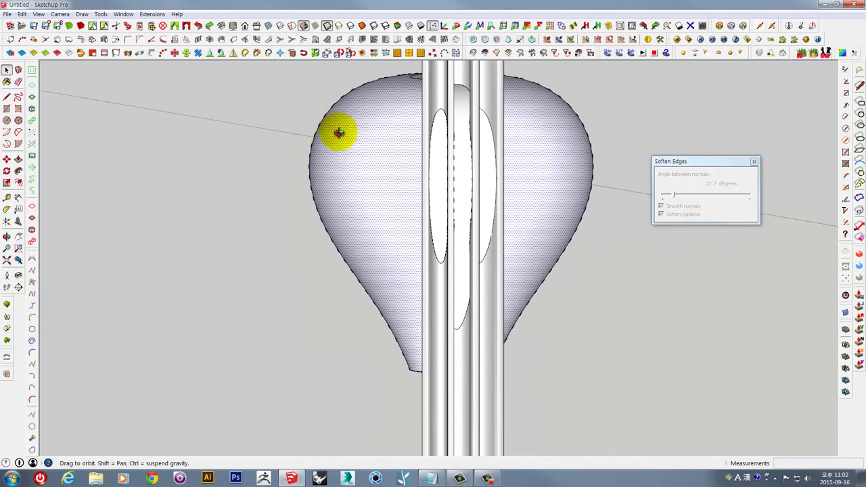
pyautogui.moveTo(339, 132)
pyautogui.mouseDown(button='middle')
pyautogui.moveTo(370, 216)
pyautogui.moveTo(370, 206)
pyautogui.moveTo(576, 187)
pyautogui.moveTo(763, 187)
pyautogui.moveTo(644, 282)
pyautogui.moveTo(467, 311)
pyautogui.moveTo(372, 255)
pyautogui.moveTo(483, 373)
pyautogui.moveTo(329, 248)
pyautogui.moveTo(291, 196)
pyautogui.mouseUp(button='middle')
pyautogui.scroll(2, 449, 199)
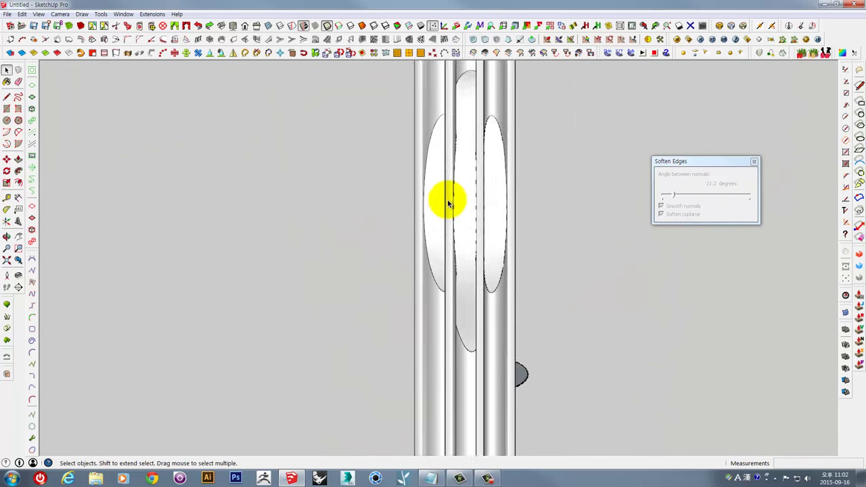
pyautogui.scroll(3, 508, 218)
pyautogui.moveTo(508, 218)
pyautogui.mouseDown(button='middle')
pyautogui.moveTo(563, 197)
pyautogui.moveTo(543, 237)
pyautogui.moveTo(504, 174)
pyautogui.moveTo(523, 169)
pyautogui.moveTo(531, 308)
pyautogui.moveTo(528, 88)
pyautogui.mouseUp(button='middle')
pyautogui.click(531, 95)
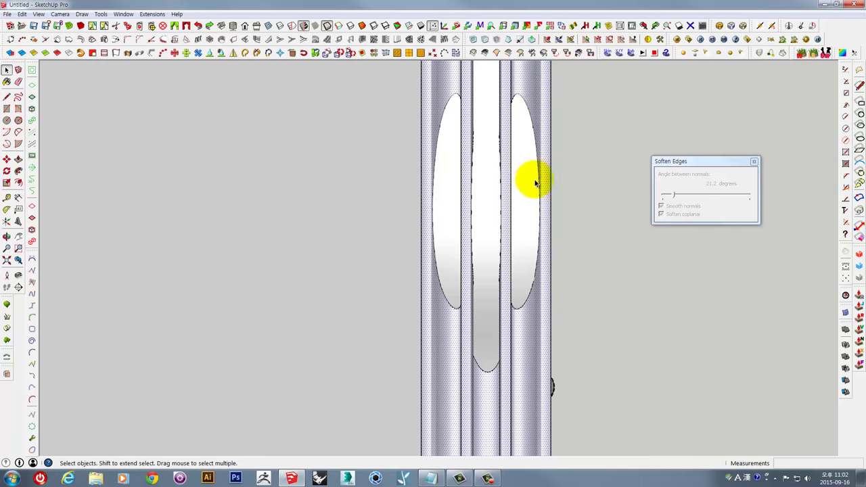
pyautogui.moveTo(534, 182)
pyautogui.mouseDown(button='middle')
pyautogui.moveTo(447, 237)
pyautogui.moveTo(522, 199)
pyautogui.moveTo(721, 147)
pyautogui.moveTo(666, 202)
pyautogui.moveTo(325, 230)
pyautogui.moveTo(386, 207)
pyautogui.moveTo(487, 224)
pyautogui.mouseUp(button='middle')
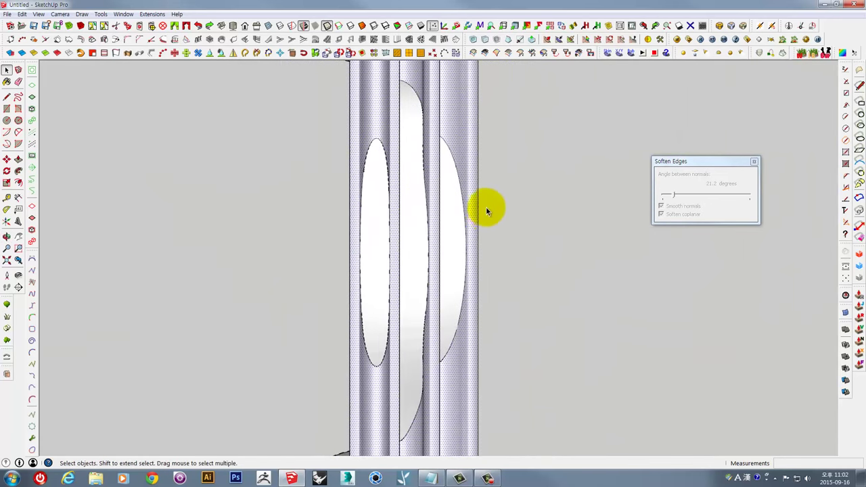
pyautogui.scroll(2, 467, 310)
pyautogui.scroll(2, 456, 329)
pyautogui.scroll(2, 447, 343)
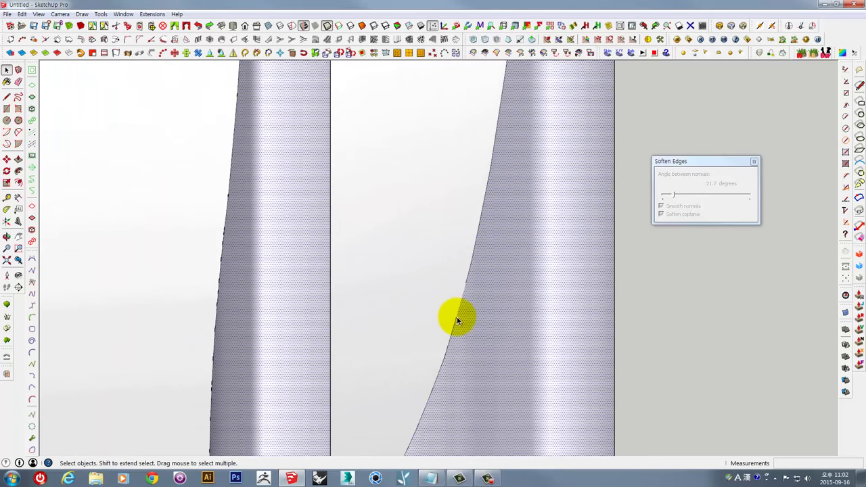
pyautogui.scroll(2, 456, 315)
pyautogui.scroll(2, 465, 282)
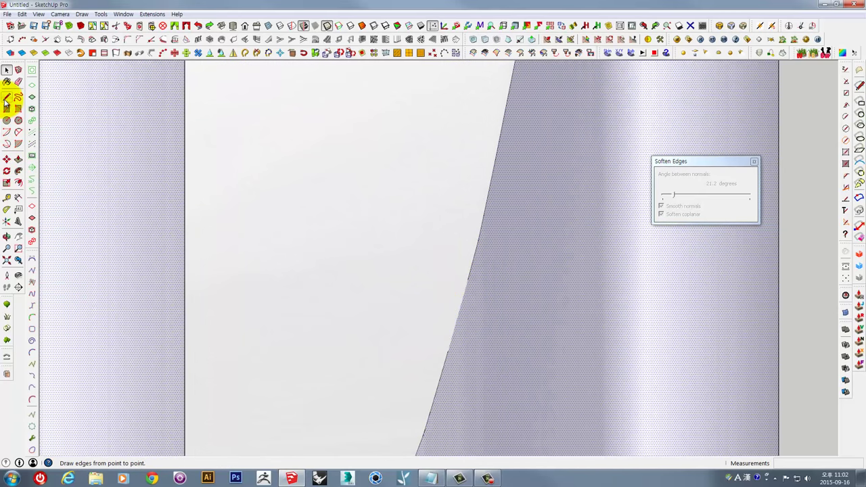
pyautogui.moveTo(268, 253)
pyautogui.mouseDown(button='middle')
pyautogui.moveTo(334, 270)
pyautogui.moveTo(362, 230)
pyautogui.mouseUp(button='middle')
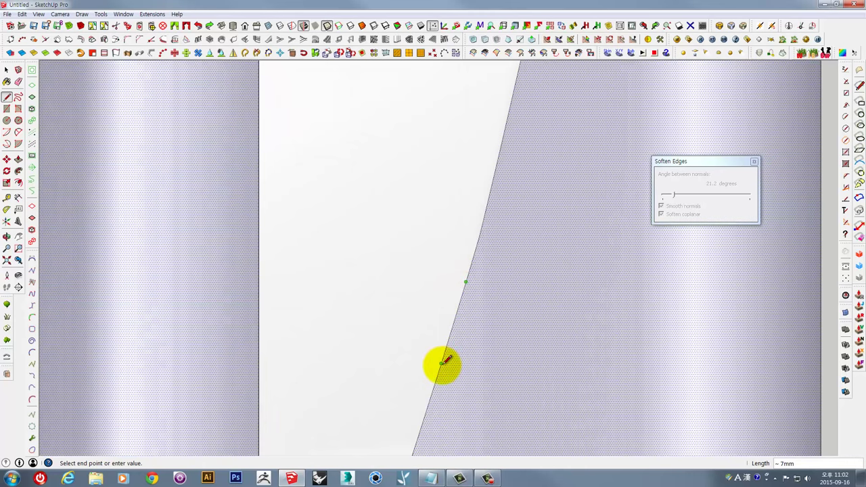
pyautogui.scroll(-2, 441, 361)
pyautogui.scroll(-2, 440, 355)
pyautogui.scroll(-2, 460, 342)
pyautogui.press('space')
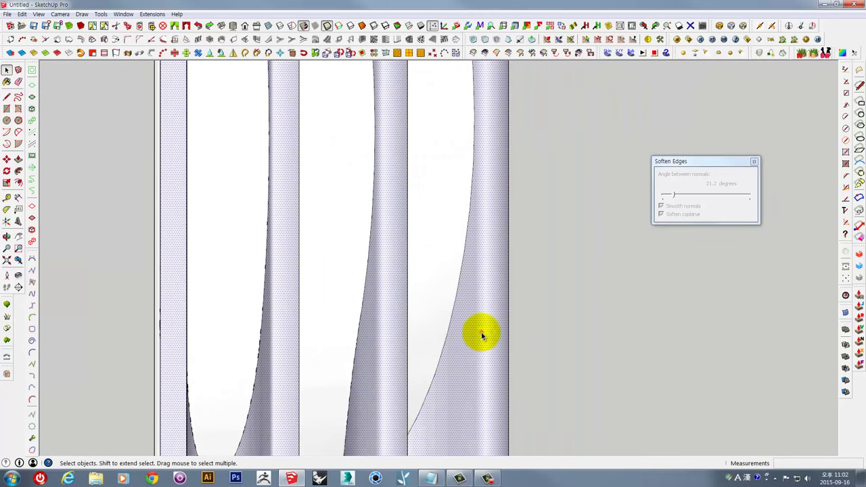
# - Orbit to the shell's base and delete the leftover bottom ellipse face and arcs
pyautogui.scroll(-2, 480, 332)
pyautogui.moveTo(492, 291)
pyautogui.mouseDown(button='middle')
pyautogui.moveTo(223, 400)
pyautogui.moveTo(369, 343)
pyautogui.mouseUp(button='middle')
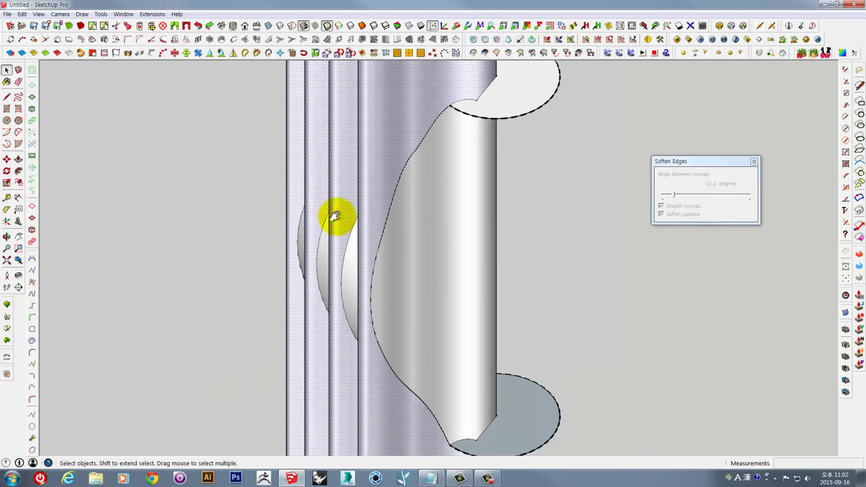
pyautogui.moveTo(334, 215)
pyautogui.mouseDown(button='middle')
pyautogui.moveTo(304, 291)
pyautogui.moveTo(312, 287)
pyautogui.mouseUp(button='middle')
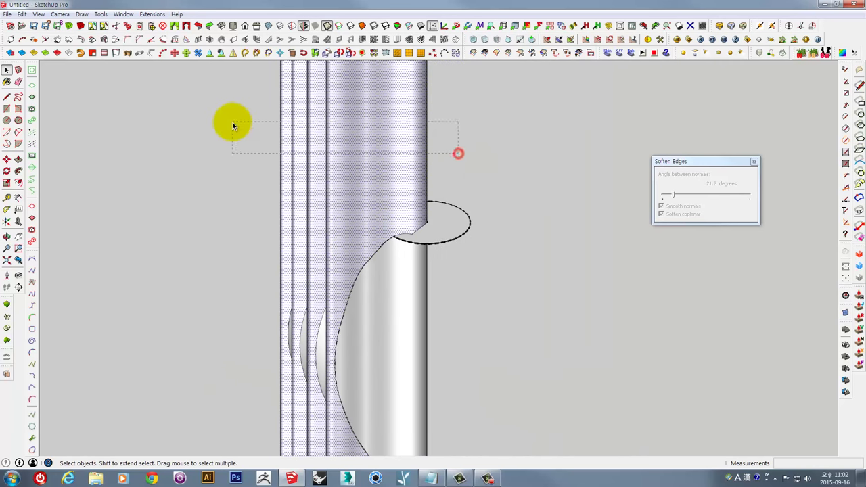
pyautogui.moveTo(232, 122)
pyautogui.mouseDown(button='middle')
pyautogui.moveTo(372, 226)
pyautogui.moveTo(386, 321)
pyautogui.mouseUp(button='middle')
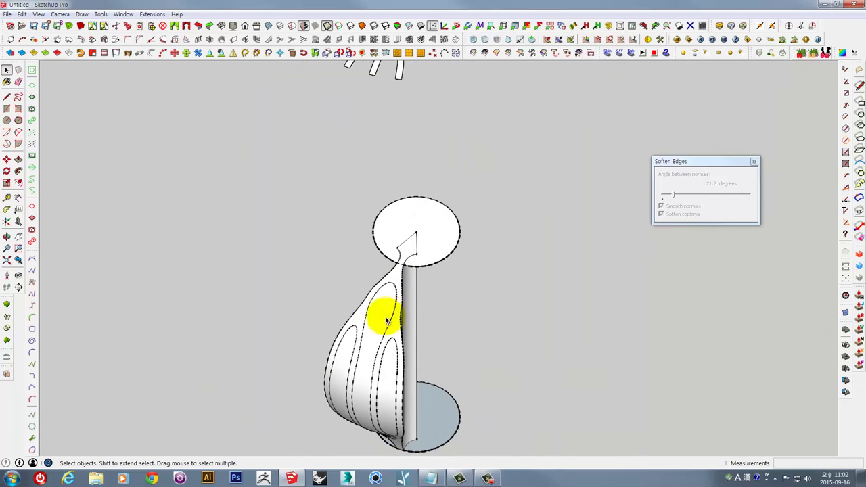
pyautogui.moveTo(373, 367)
pyautogui.mouseDown(button='middle')
pyautogui.moveTo(368, 270)
pyautogui.moveTo(396, 280)
pyautogui.moveTo(394, 266)
pyautogui.moveTo(514, 280)
pyautogui.moveTo(420, 304)
pyautogui.moveTo(472, 309)
pyautogui.moveTo(464, 315)
pyautogui.moveTo(412, 153)
pyautogui.mouseUp(button='middle')
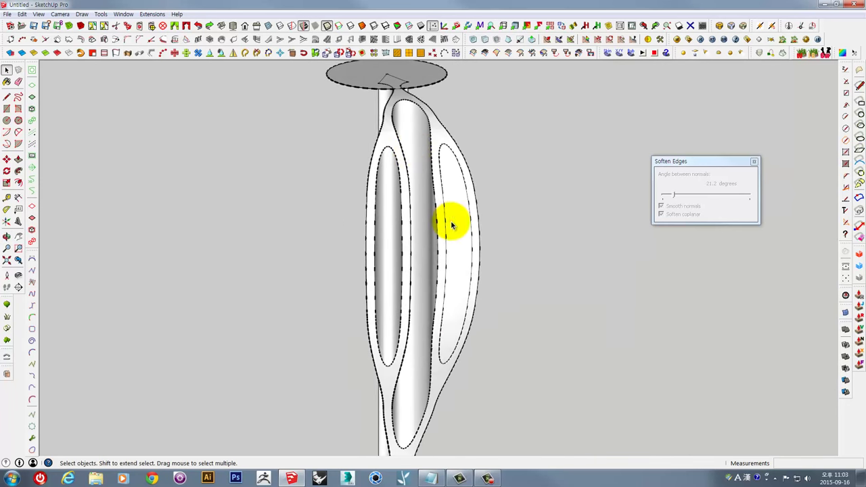
pyautogui.moveTo(451, 225)
pyautogui.mouseDown(button='middle')
pyautogui.moveTo(483, 354)
pyautogui.moveTo(280, 284)
pyautogui.moveTo(248, 180)
pyautogui.moveTo(499, 305)
pyautogui.moveTo(494, 314)
pyautogui.moveTo(401, 155)
pyautogui.moveTo(365, 184)
pyautogui.moveTo(350, 178)
pyautogui.moveTo(319, 126)
pyautogui.moveTo(183, 236)
pyautogui.moveTo(209, 226)
pyautogui.moveTo(343, 232)
pyautogui.moveTo(246, 332)
pyautogui.moveTo(305, 381)
pyautogui.moveTo(385, 404)
pyautogui.mouseUp(button='middle')
pyautogui.scroll(5, 487, 295)
pyautogui.scroll(2, 385, 402)
pyautogui.scroll(3, 393, 384)
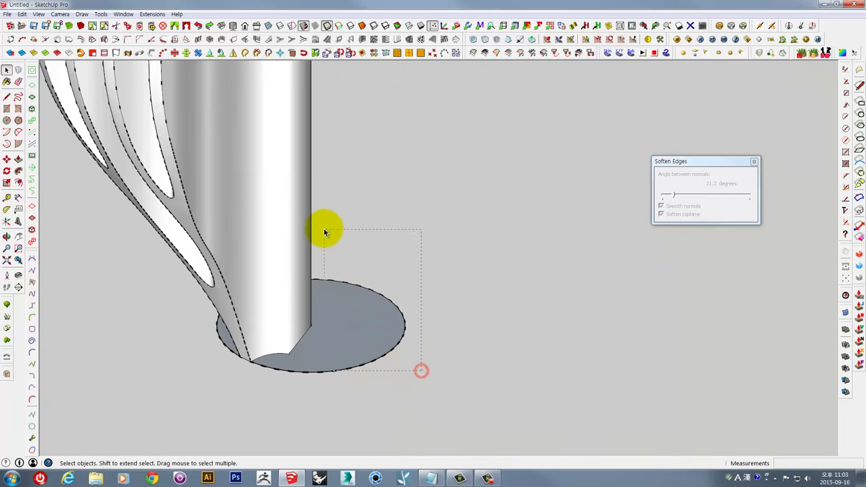
pyautogui.moveTo(324, 228); pyautogui.dragTo(322, 233)
pyautogui.press('Delete')
# - Delete the small stray arc left below the fluted shell
pyautogui.moveTo(251, 309)
pyautogui.mouseDown(button='middle')
pyautogui.moveTo(392, 218)
pyautogui.moveTo(290, 299)
pyautogui.moveTo(325, 397)
pyautogui.mouseUp(button='middle')
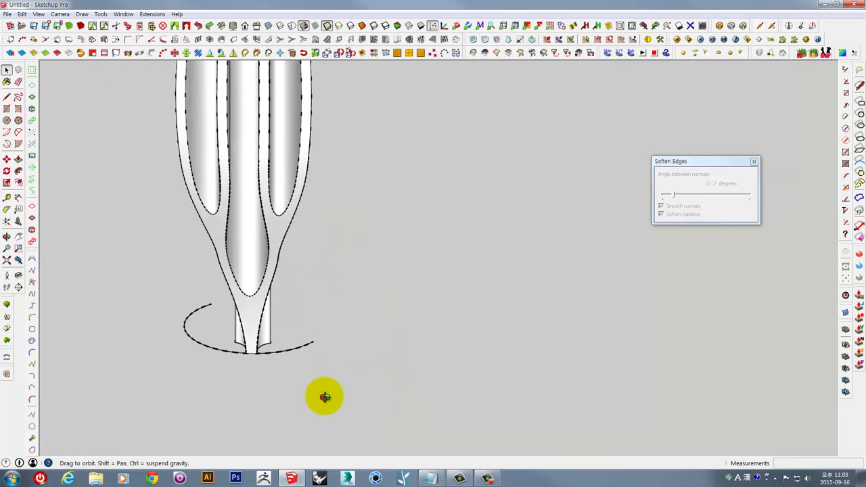
pyautogui.scroll(2, 281, 356)
pyautogui.scroll(2, 317, 366)
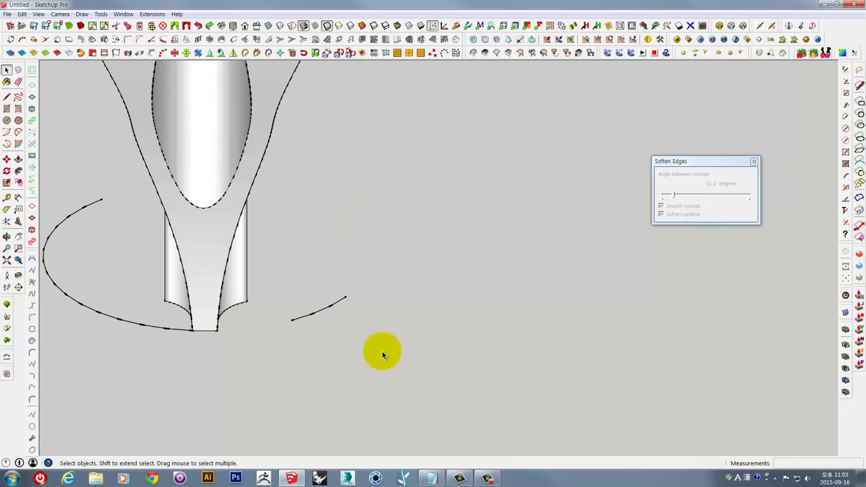
pyautogui.moveTo(296, 277); pyautogui.dragTo(296, 277)
pyautogui.press('Delete')
# - Clear the selection and orbit in close around the flower tip
pyautogui.scroll(-2, 175, 346)
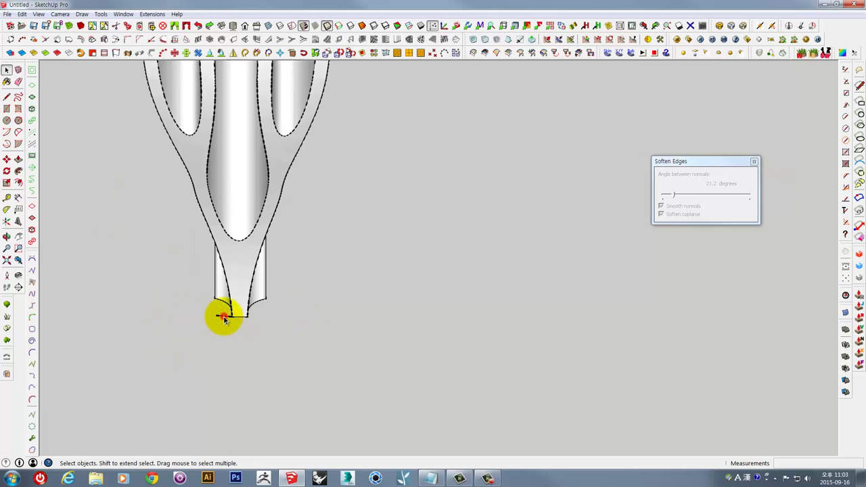
pyautogui.scroll(-2, 224, 320)
pyautogui.moveTo(222, 304)
pyautogui.mouseDown(button='middle')
pyautogui.moveTo(174, 224)
pyautogui.moveTo(223, 373)
pyautogui.moveTo(227, 215)
pyautogui.moveTo(196, 160)
pyautogui.moveTo(167, 198)
pyautogui.mouseUp(button='middle')
pyautogui.click(352, 330)
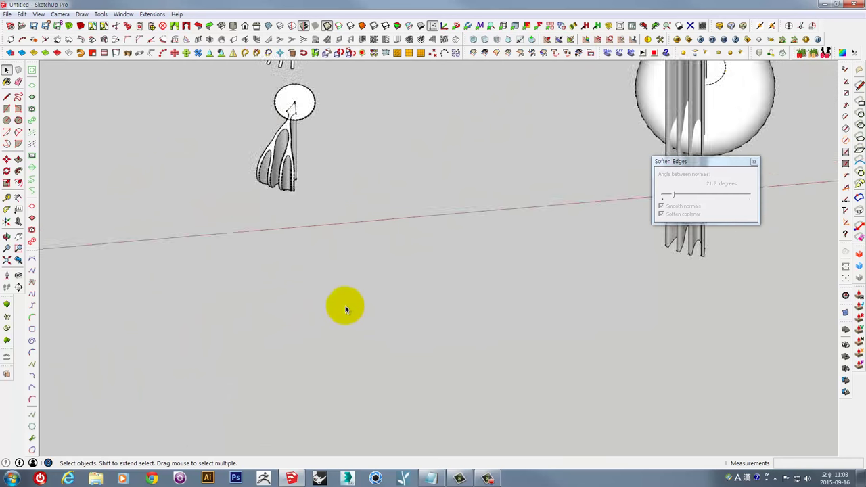
pyautogui.moveTo(345, 305)
pyautogui.mouseDown(button='middle')
pyautogui.moveTo(319, 174)
pyautogui.moveTo(269, 80)
pyautogui.mouseUp(button='middle')
pyautogui.scroll(3, 338, 145)
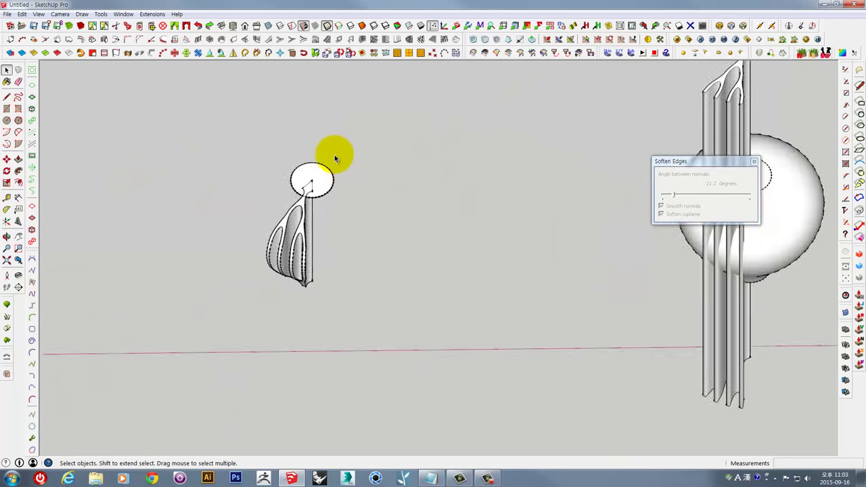
pyautogui.scroll(3, 336, 183)
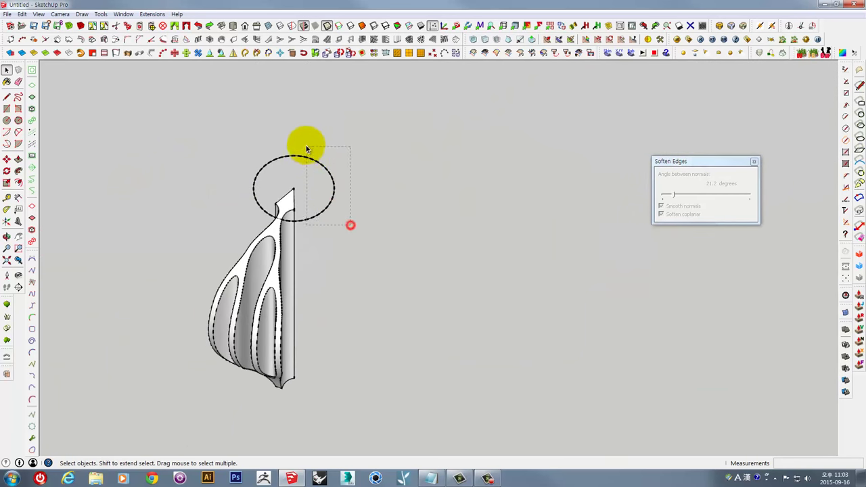
pyautogui.moveTo(358, 165)
pyautogui.mouseDown(button='middle')
pyautogui.moveTo(257, 242)
pyautogui.moveTo(268, 309)
pyautogui.mouseUp(button='middle')
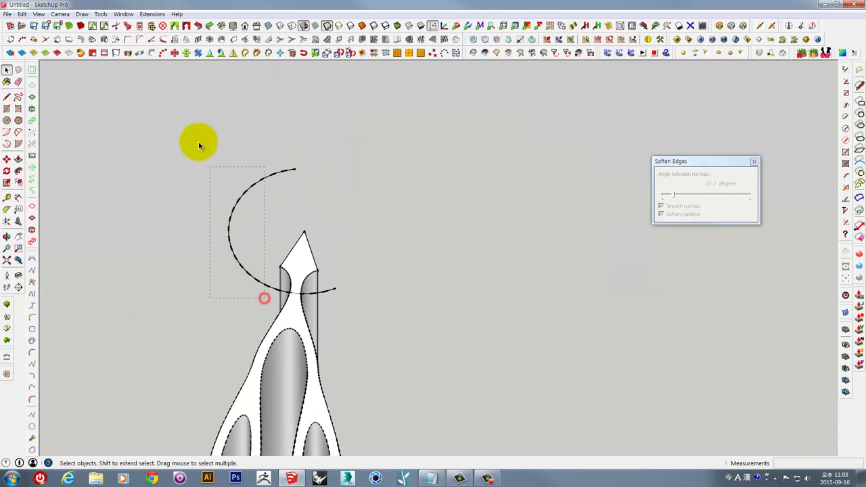
pyautogui.scroll(2, 287, 304)
pyautogui.moveTo(332, 290)
pyautogui.mouseDown(button='middle')
pyautogui.moveTo(507, 276)
pyautogui.moveTo(390, 349)
pyautogui.mouseUp(button='middle')
pyautogui.moveTo(305, 372)
pyautogui.mouseDown(button='middle')
pyautogui.moveTo(224, 293)
pyautogui.moveTo(301, 184)
pyautogui.mouseUp(button='middle')
pyautogui.scroll(2, 277, 236)
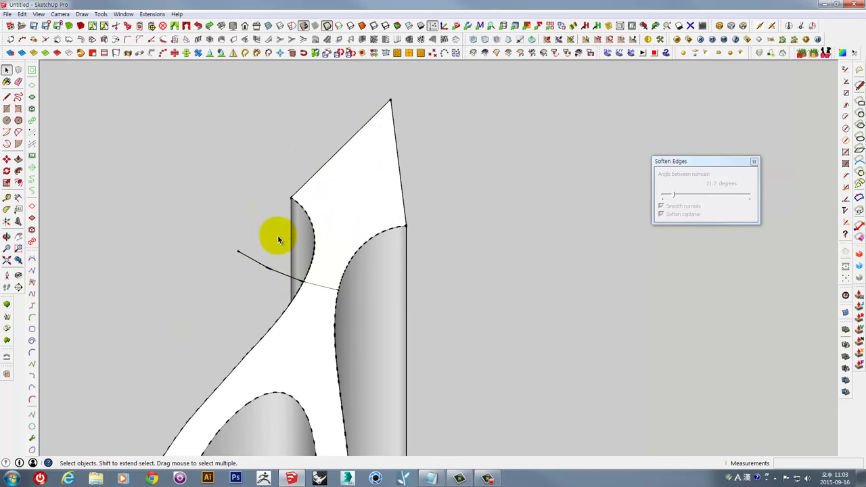
pyautogui.scroll(-1, 267, 270)
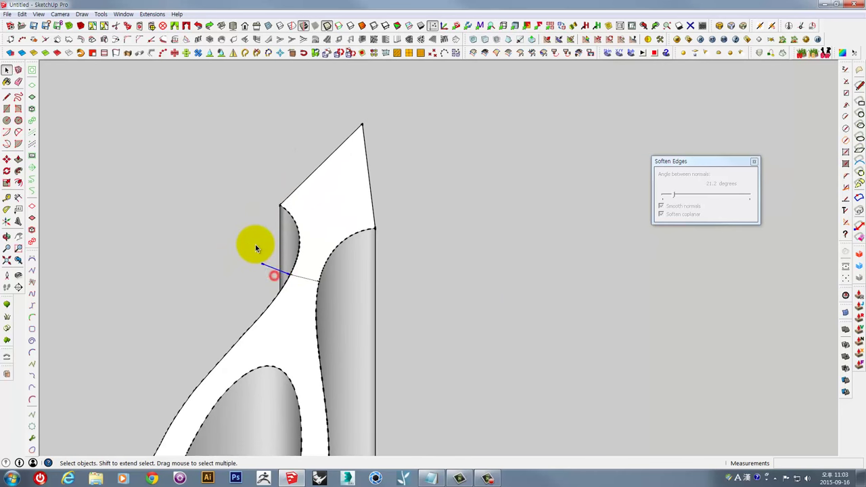
pyautogui.scroll(-1, 255, 242)
pyautogui.scroll(-2, 255, 245)
pyautogui.moveTo(245, 258)
pyautogui.mouseDown(button='middle')
pyautogui.moveTo(304, 193)
pyautogui.moveTo(286, 251)
pyautogui.moveTo(286, 204)
pyautogui.moveTo(493, 277)
pyautogui.moveTo(209, 187)
pyautogui.moveTo(312, 257)
pyautogui.moveTo(354, 334)
pyautogui.moveTo(402, 380)
pyautogui.mouseUp(button='middle')
pyautogui.scroll(2, 479, 294)
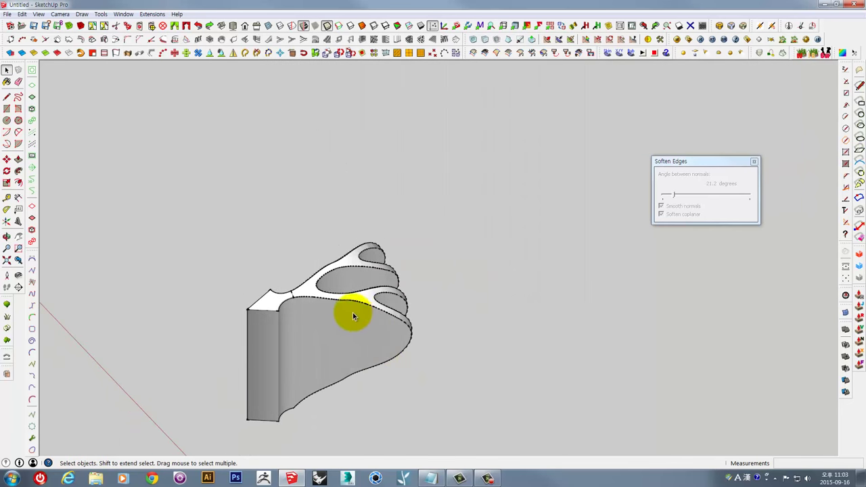
pyautogui.scroll(2, 277, 304)
pyautogui.moveTo(366, 283); pyautogui.dragTo(541, 276, button='middle')
pyautogui.scroll(-2, 529, 310)
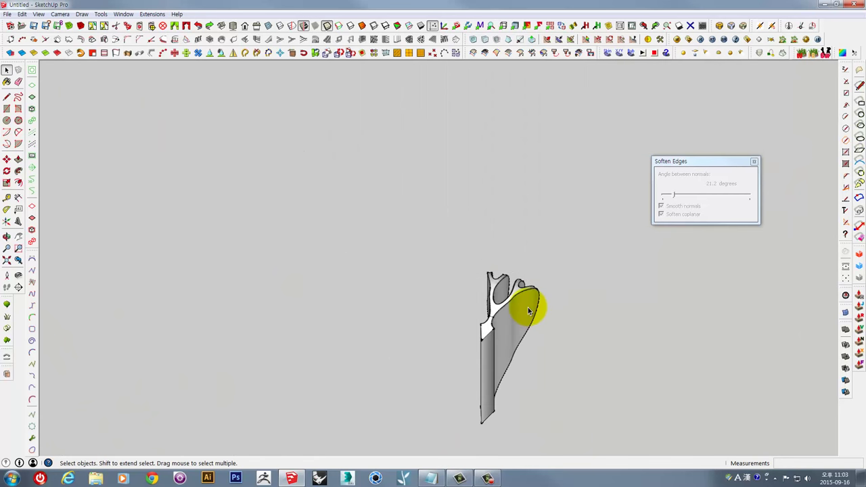
pyautogui.moveTo(499, 219)
pyautogui.mouseDown(button='middle')
pyautogui.moveTo(473, 218)
pyautogui.moveTo(456, 321)
pyautogui.moveTo(380, 282)
pyautogui.moveTo(278, 166)
pyautogui.moveTo(187, 227)
pyautogui.moveTo(280, 345)
pyautogui.moveTo(446, 272)
pyautogui.moveTo(386, 184)
pyautogui.moveTo(285, 102)
pyautogui.moveTo(152, 88)
pyautogui.moveTo(450, 150)
pyautogui.moveTo(425, 168)
pyautogui.mouseUp(button='middle')
pyautogui.scroll(2, 464, 235)
pyautogui.scroll(3, 454, 234)
pyautogui.scroll(1, 424, 168)
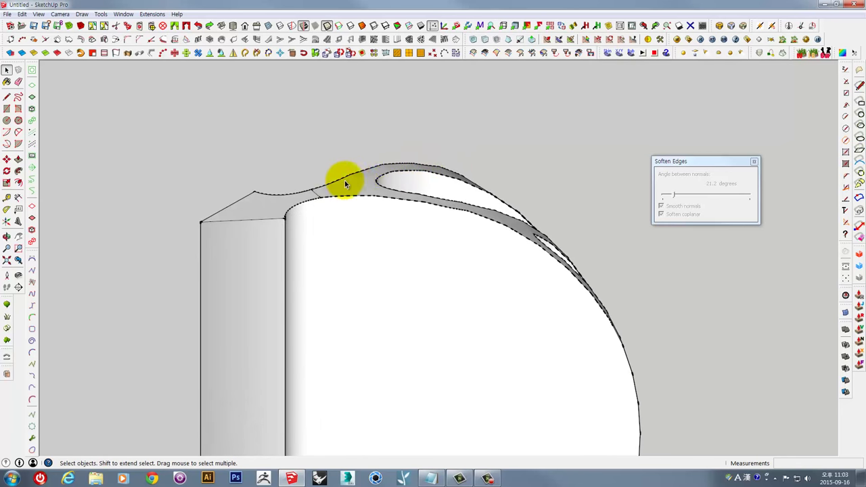
pyautogui.scroll(-2, 367, 183)
pyautogui.scroll(-2, 367, 187)
pyautogui.moveTo(367, 187)
pyautogui.mouseDown(button='middle')
pyautogui.moveTo(437, 336)
pyautogui.moveTo(396, 319)
pyautogui.moveTo(412, 381)
pyautogui.moveTo(510, 403)
pyautogui.mouseUp(button='middle')
pyautogui.scroll(-2, 437, 337)
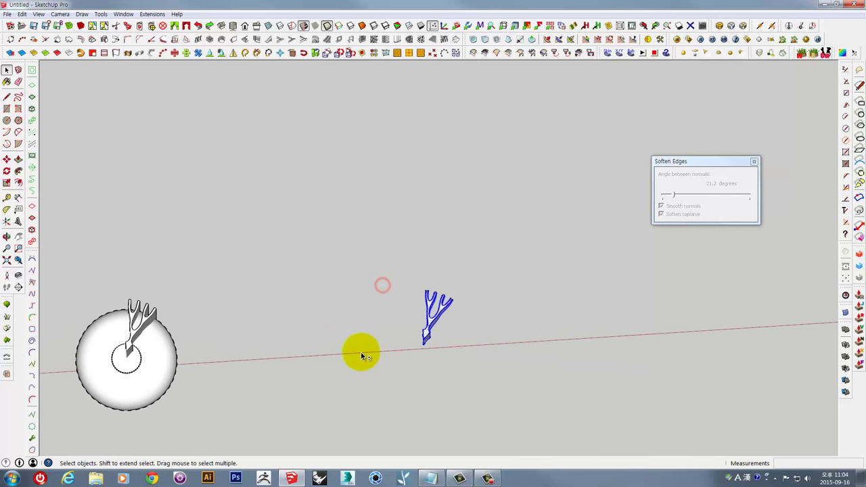
pyautogui.moveTo(361, 352)
pyautogui.mouseDown(button='middle')
pyautogui.moveTo(468, 332)
pyautogui.moveTo(534, 294)
pyautogui.mouseUp(button='middle')
# - Make the blue fluted shell into a group
pyautogui.rightClick(561, 309)
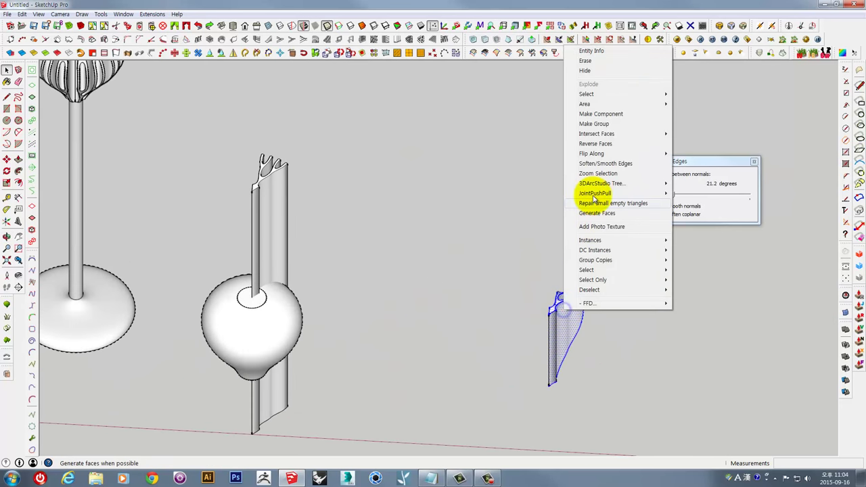
pyautogui.click(598, 128)
pyautogui.moveTo(494, 329)
pyautogui.mouseDown(button='middle')
pyautogui.moveTo(332, 319)
pyautogui.moveTo(410, 247)
pyautogui.moveTo(392, 294)
pyautogui.moveTo(446, 390)
pyautogui.mouseUp(button='middle')
pyautogui.scroll(2, 419, 295)
pyautogui.scroll(2, 418, 295)
pyautogui.scroll(1, 409, 300)
pyautogui.scroll(-2, 395, 278)
pyautogui.scroll(-3, 351, 269)
pyautogui.moveTo(472, 285); pyautogui.dragTo(361, 257, button='middle')
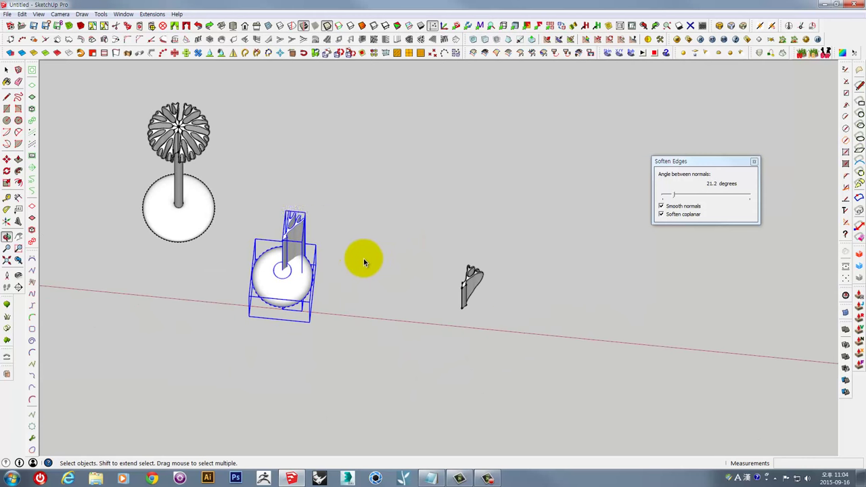
pyautogui.scroll(1, 344, 241)
# - Scale the bulb-and-column model uniformly by a factor of 10, then deselect it
pyautogui.press('m')
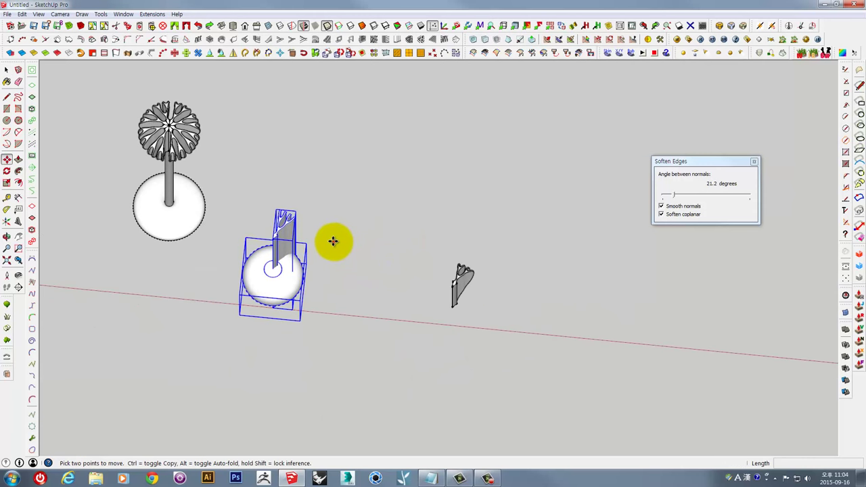
pyautogui.moveTo(663, 275)
pyautogui.mouseDown(button='middle')
pyautogui.moveTo(400, 309)
pyautogui.moveTo(426, 251)
pyautogui.mouseUp(button='middle')
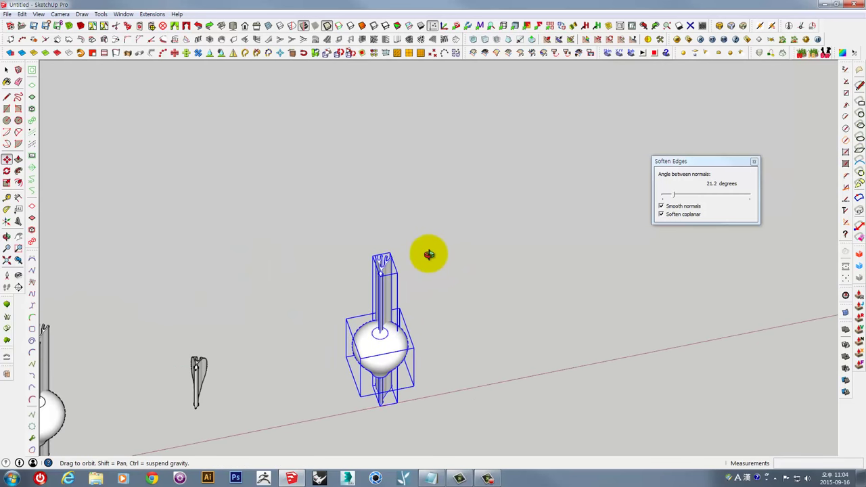
pyautogui.scroll(2, 409, 269)
pyautogui.moveTo(435, 171); pyautogui.dragTo(436, 161)
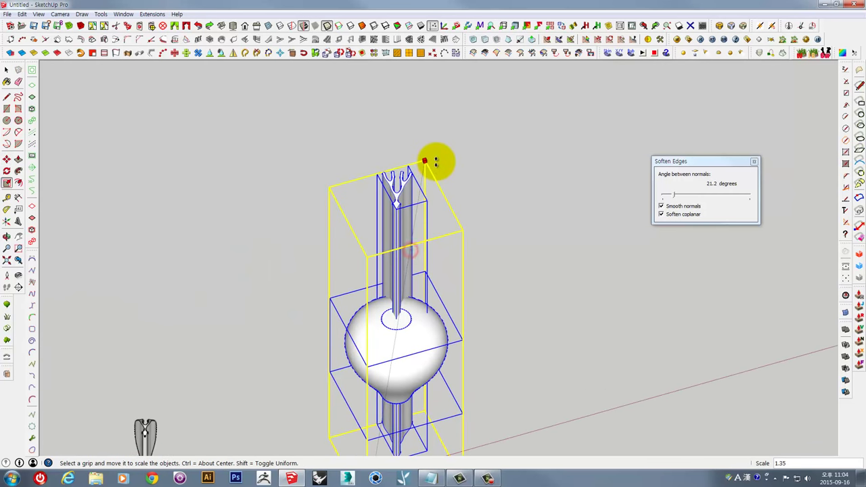
pyautogui.write('10')
pyautogui.press('Return')
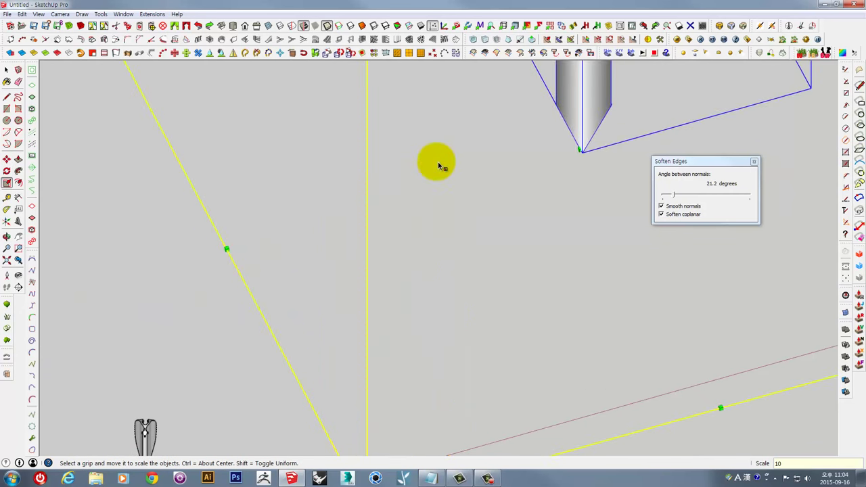
pyautogui.scroll(-5, 440, 168)
pyautogui.scroll(3, 483, 158)
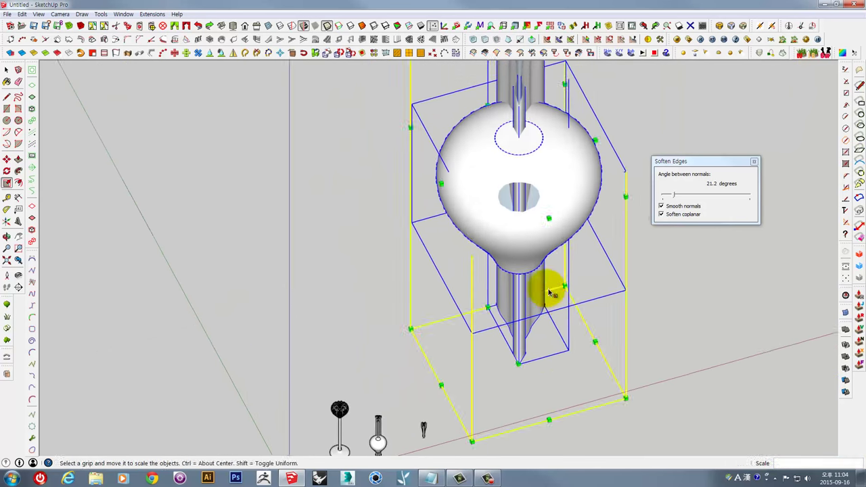
pyautogui.moveTo(551, 290)
pyautogui.mouseDown(button='middle')
pyautogui.moveTo(440, 203)
pyautogui.moveTo(357, 237)
pyautogui.moveTo(401, 155)
pyautogui.moveTo(402, 265)
pyautogui.mouseUp(button='middle')
pyautogui.press('space')
pyautogui.click(401, 154)
pyautogui.scroll(-2, 401, 155)
# - Switch the camera to Perspective view
pyautogui.click(56, 15)
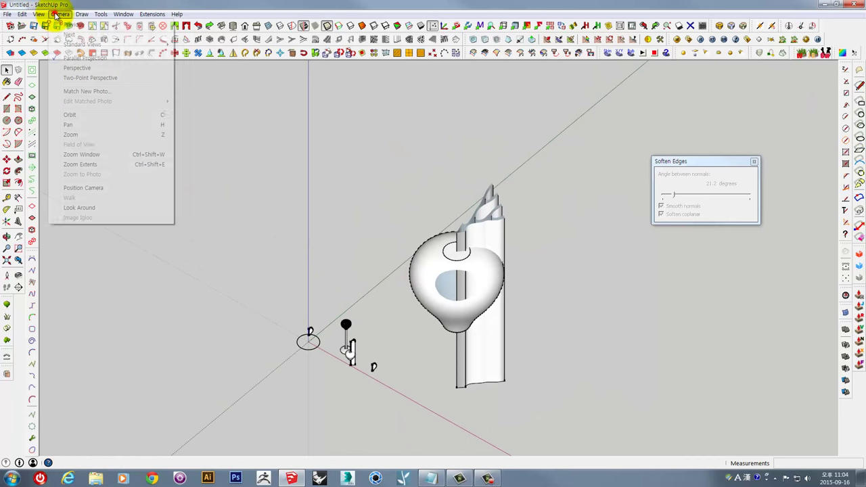
pyautogui.click(74, 69)
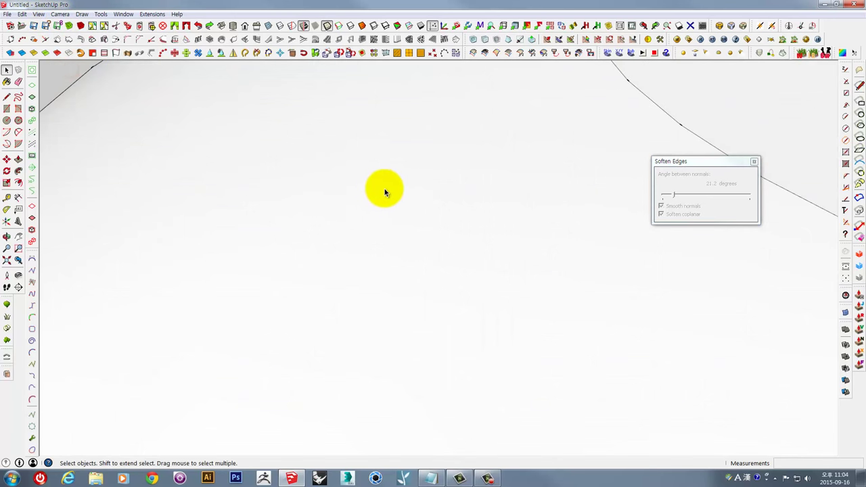
pyautogui.scroll(-5, 383, 193)
# - Select the bulb sphere and the column together and explode them
pyautogui.click(399, 309)
pyautogui.moveTo(369, 286); pyautogui.dragTo(519, 358, button='middle')
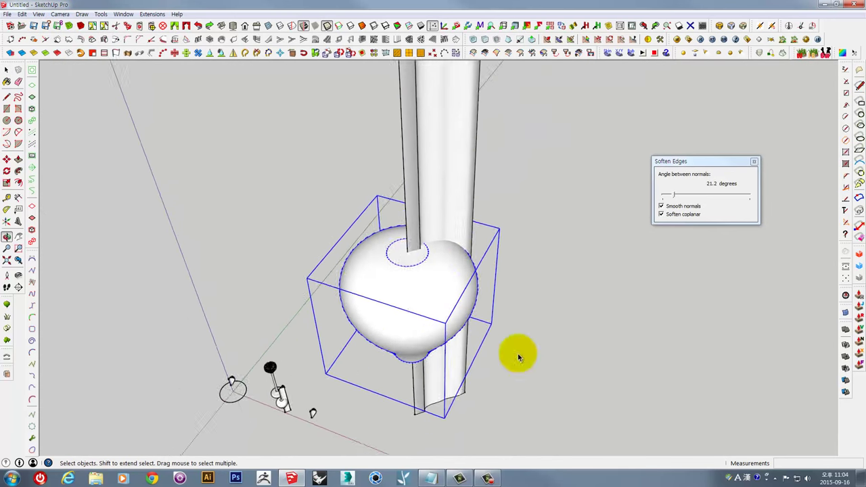
pyautogui.keyDown('shift'); pyautogui.click(429, 209); pyautogui.keyUp('shift')
pyautogui.rightClick(431, 203)
pyautogui.click(470, 252)
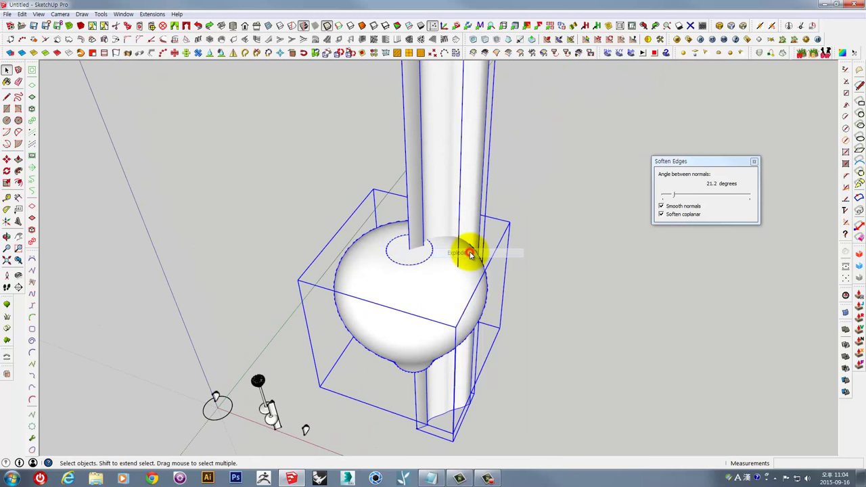
# - Intersect the sphere and column faces with each other, then deselect
pyautogui.rightClick(450, 233)
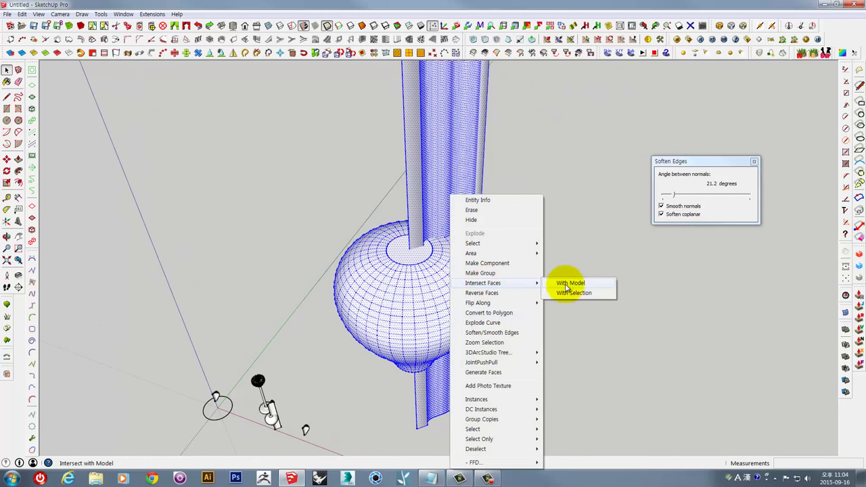
pyautogui.click(566, 293)
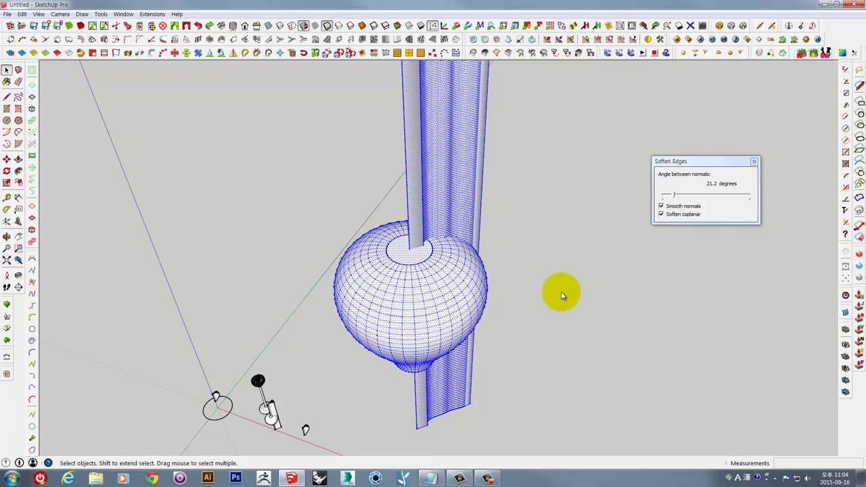
pyautogui.click(542, 286)
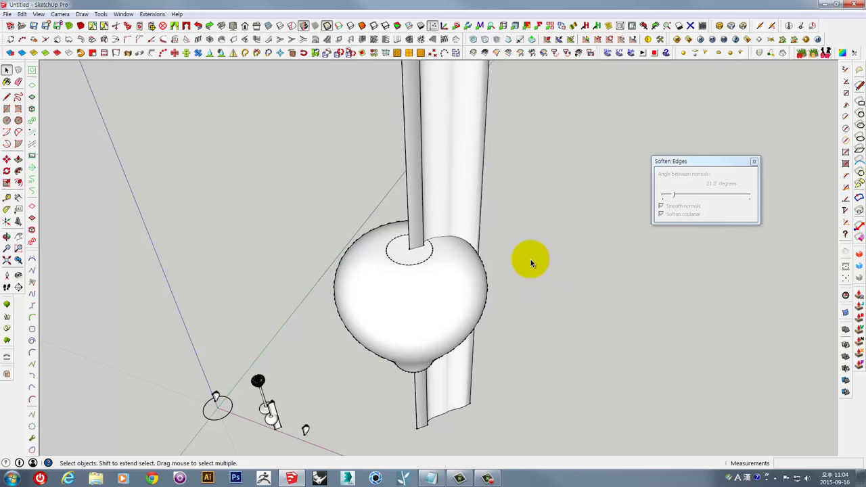
# - Remove the tall tube from the heart-shaped model
pyautogui.moveTo(530, 260)
pyautogui.mouseDown(button='middle')
pyautogui.moveTo(132, 241)
pyautogui.moveTo(401, 259)
pyautogui.moveTo(344, 239)
pyautogui.moveTo(310, 207)
pyautogui.moveTo(402, 237)
pyautogui.mouseUp(button='middle')
pyautogui.scroll(3, 429, 279)
pyautogui.scroll(2, 429, 277)
pyautogui.scroll(2, 428, 275)
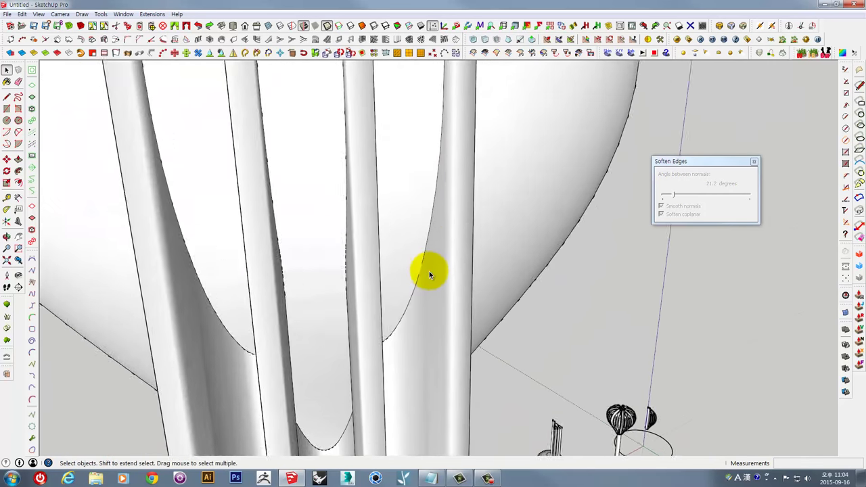
pyautogui.scroll(2, 426, 274)
pyautogui.scroll(2, 423, 273)
pyautogui.scroll(2, 423, 271)
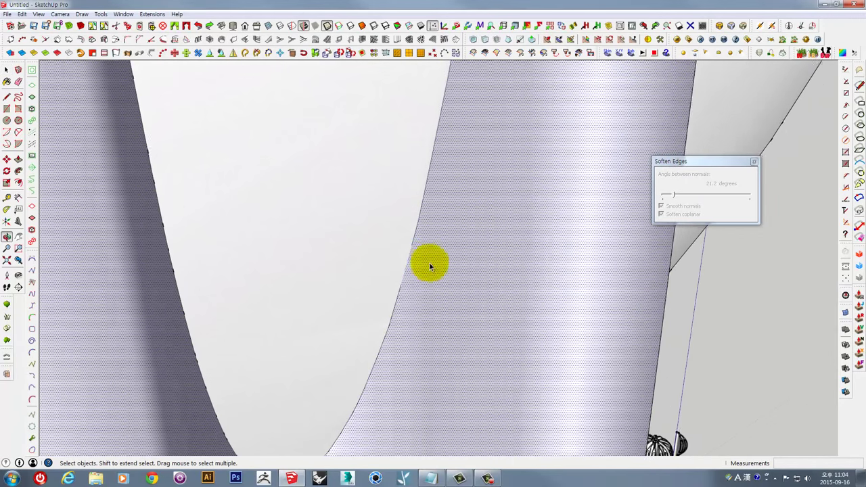
pyautogui.press('l')
pyautogui.click(412, 246)
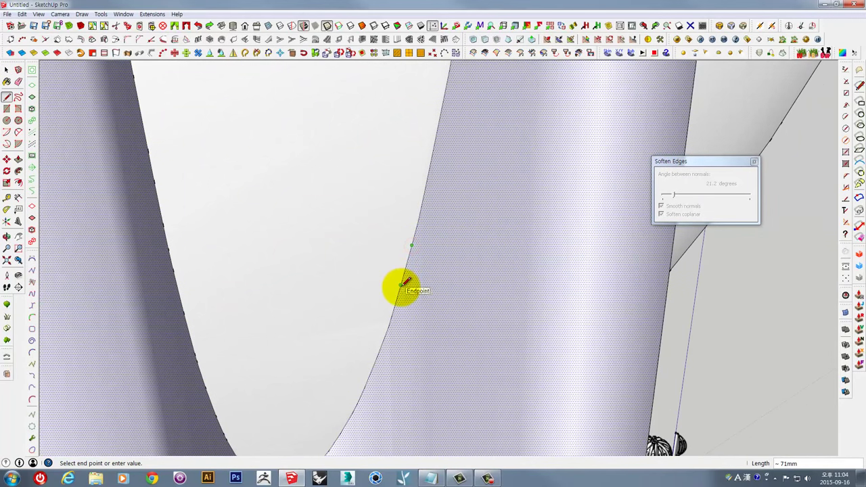
pyautogui.scroll(-1, 404, 286)
pyautogui.scroll(-2, 402, 287)
pyautogui.scroll(-3, 399, 288)
pyautogui.scroll(-1, 397, 291)
pyautogui.moveTo(396, 291)
pyautogui.mouseDown(button='middle')
pyautogui.moveTo(429, 277)
pyautogui.moveTo(652, 386)
pyautogui.moveTo(567, 310)
pyautogui.moveTo(548, 239)
pyautogui.moveTo(378, 123)
pyautogui.mouseUp(button='middle')
pyautogui.press('space')
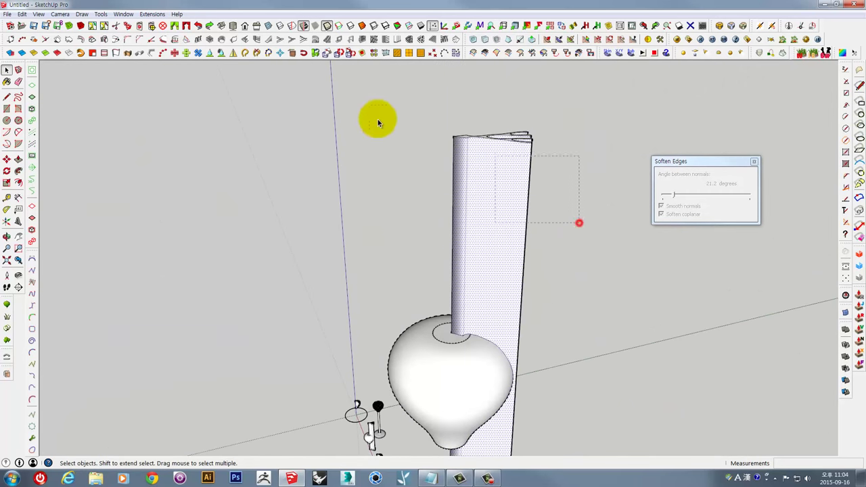
pyautogui.scroll(-2, 464, 293)
pyautogui.scroll(2, 460, 228)
pyautogui.moveTo(460, 228)
pyautogui.mouseDown(button='middle')
pyautogui.moveTo(435, 232)
pyautogui.moveTo(474, 340)
pyautogui.mouseUp(button='middle')
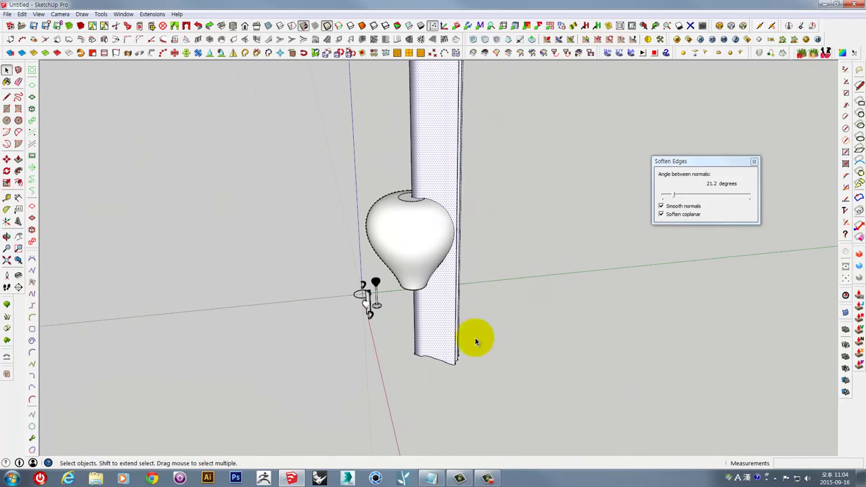
pyautogui.press('Delete')
pyautogui.click(489, 377)
# - Box-select the whole remaining flared model and start scaling it down toward 0.1
pyautogui.moveTo(481, 248); pyautogui.dragTo(419, 266, button='middle')
pyautogui.click(436, 237)
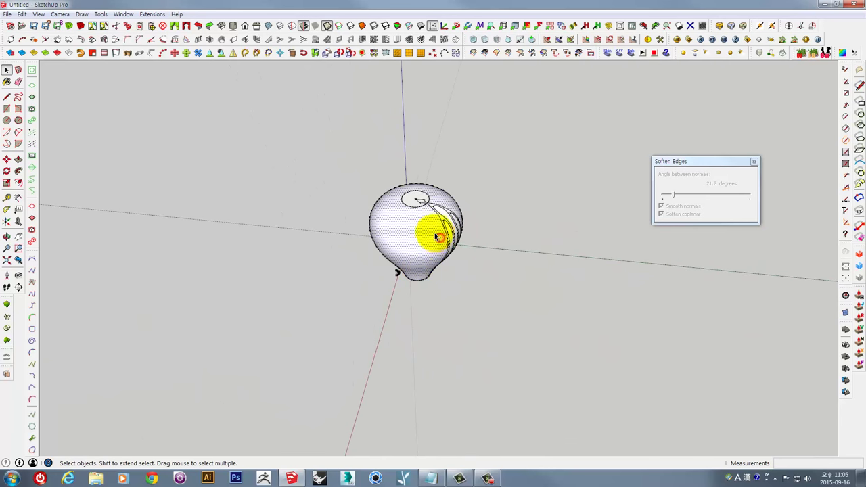
pyautogui.moveTo(436, 237)
pyautogui.mouseDown(button='middle')
pyautogui.moveTo(429, 209)
pyautogui.moveTo(406, 251)
pyautogui.moveTo(443, 237)
pyautogui.mouseUp(button='middle')
pyautogui.scroll(3, 439, 200)
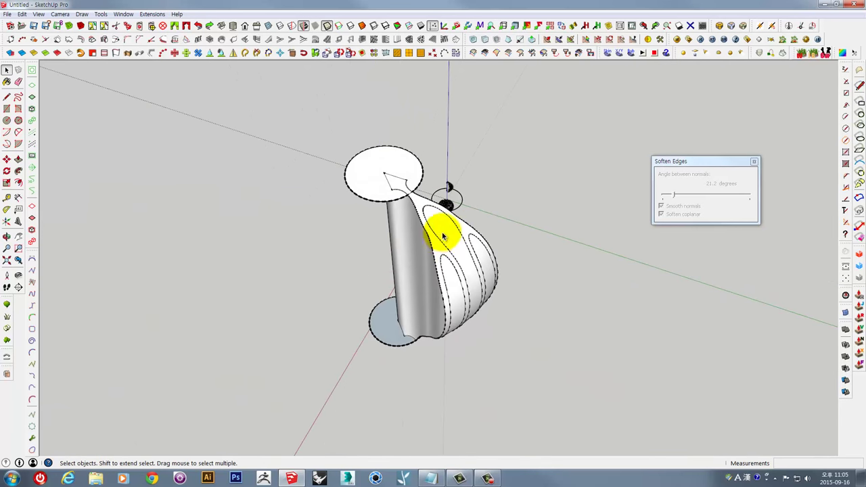
pyautogui.moveTo(458, 276); pyautogui.dragTo(415, 306, button='middle')
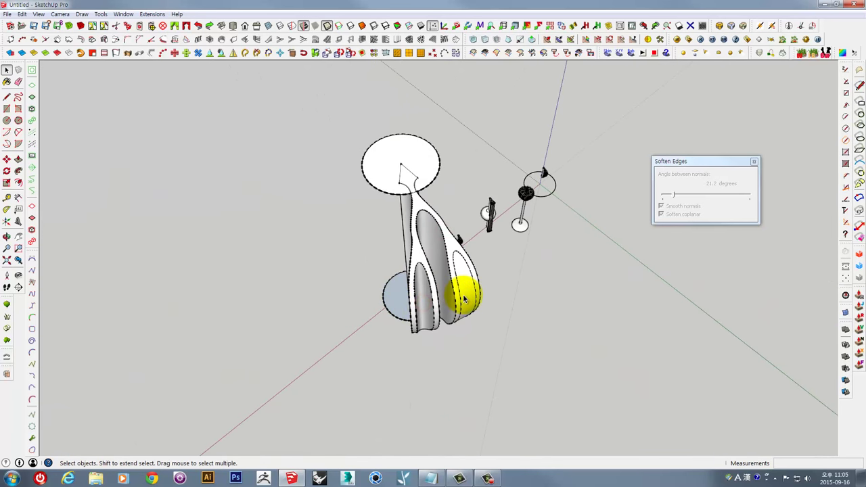
pyautogui.moveTo(464, 293)
pyautogui.mouseDown(button='middle')
pyautogui.moveTo(367, 174)
pyautogui.moveTo(226, 96)
pyautogui.moveTo(318, 236)
pyautogui.moveTo(638, 315)
pyautogui.moveTo(555, 286)
pyautogui.moveTo(526, 261)
pyautogui.moveTo(563, 306)
pyautogui.mouseUp(button='middle')
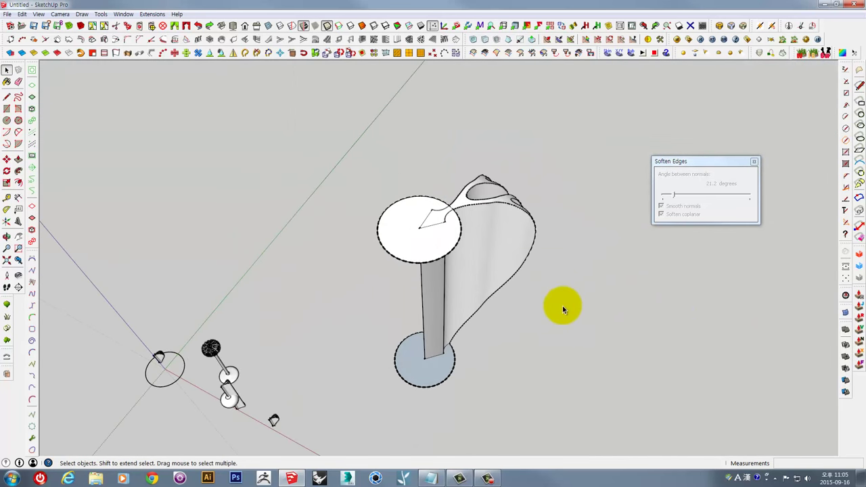
pyautogui.scroll(-3, 473, 251)
pyautogui.moveTo(408, 194)
pyautogui.mouseDown()
pyautogui.moveTo(602, 374)
pyautogui.moveTo(604, 362)
pyautogui.mouseUp()
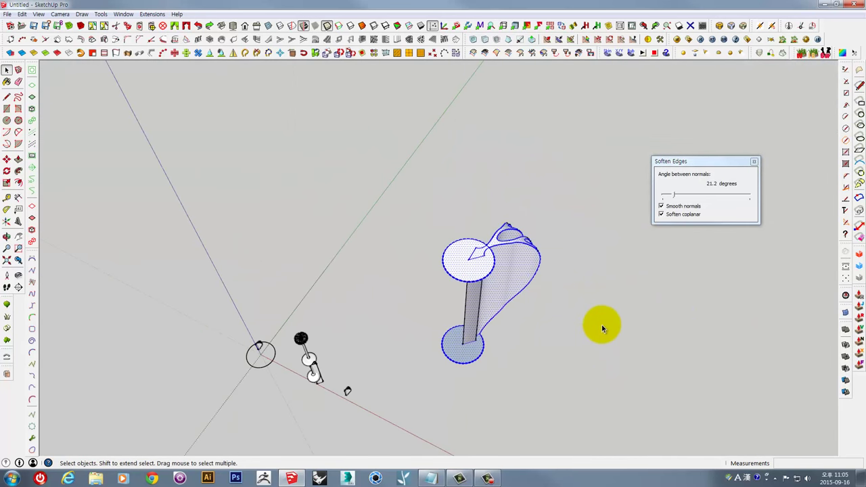
pyautogui.press('s')
pyautogui.moveTo(551, 218); pyautogui.dragTo(524, 247)
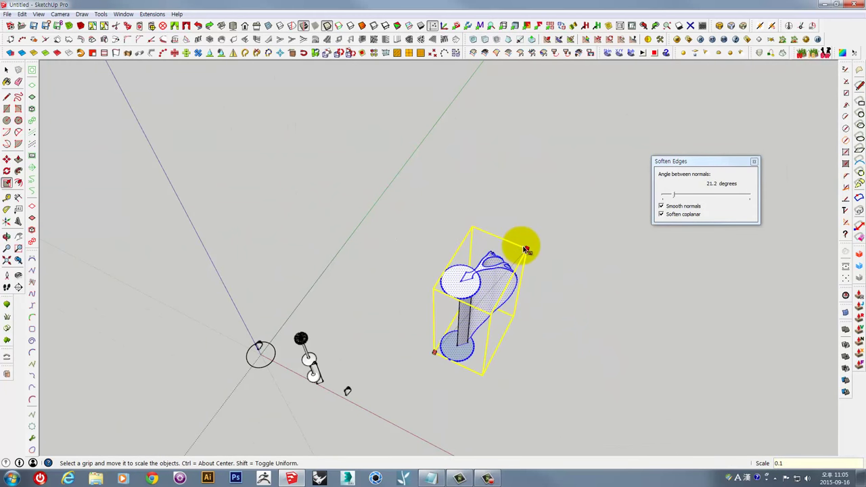
# - Shrink the model to a tiny size and move it beside the other models
pyautogui.moveTo(526, 249); pyautogui.dragTo(523, 245)
pyautogui.press('space')
pyautogui.moveTo(406, 373)
pyautogui.mouseDown(button='middle')
pyautogui.moveTo(458, 284)
pyautogui.moveTo(477, 282)
pyautogui.mouseUp(button='middle')
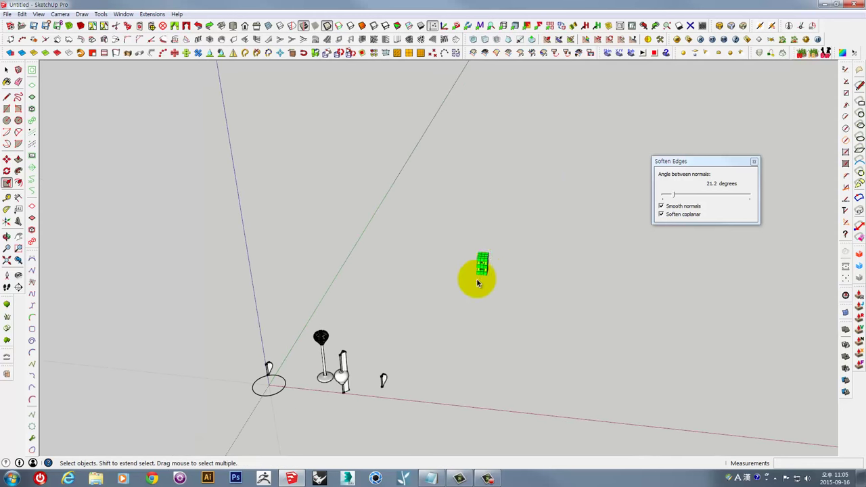
pyautogui.scroll(3, 478, 246)
pyautogui.moveTo(460, 226); pyautogui.dragTo(518, 338)
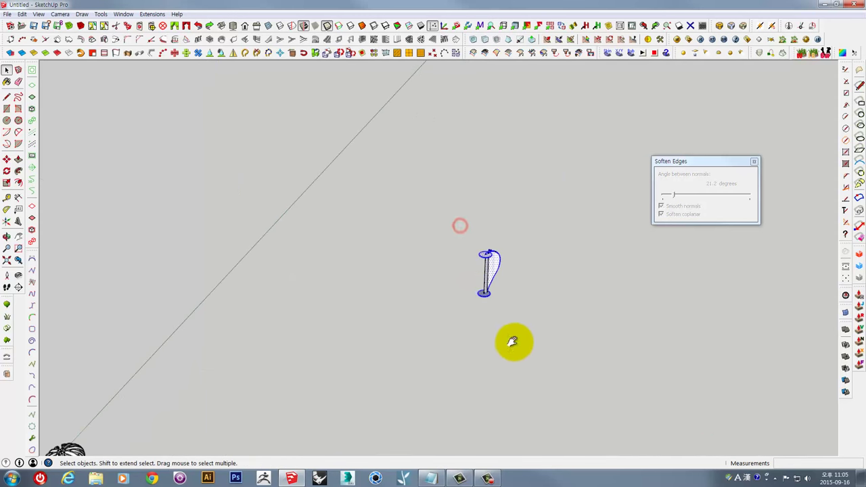
pyautogui.moveTo(510, 342)
pyautogui.keyDown('shift'); pyautogui.mouseDown(button='middle')
pyautogui.moveTo(514, 261)
pyautogui.moveTo(502, 305)
pyautogui.mouseUp(button='middle'); pyautogui.keyUp('shift')
pyautogui.press('m')
pyautogui.click(537, 274)
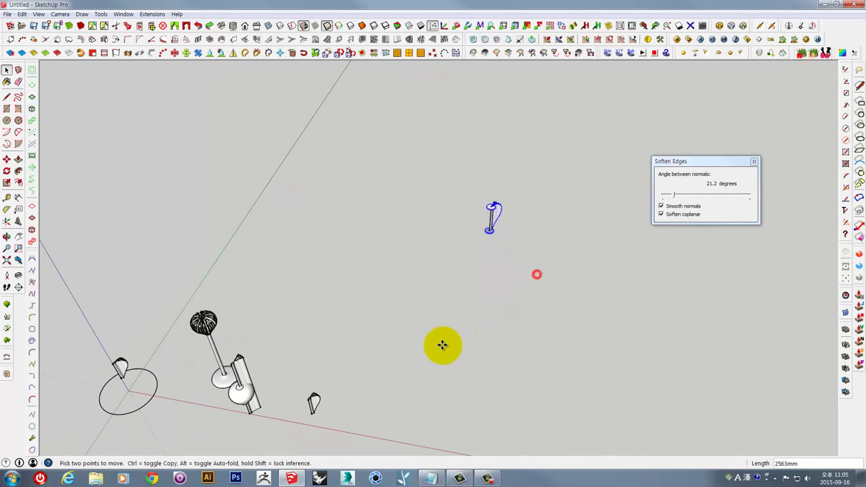
pyautogui.click(442, 374)
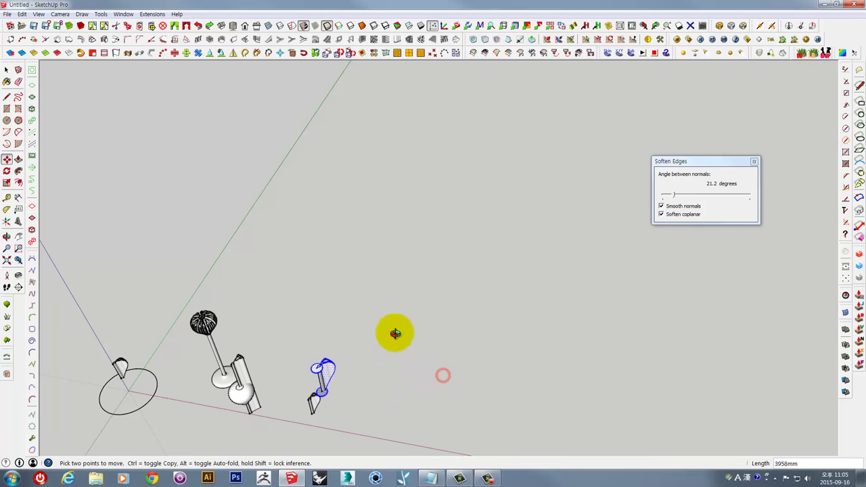
# - Box-select the small shrunken copy and delete it
pyautogui.moveTo(397, 332)
pyautogui.mouseDown(button='middle')
pyautogui.moveTo(442, 261)
pyautogui.moveTo(547, 304)
pyautogui.moveTo(498, 349)
pyautogui.mouseUp(button='middle')
pyautogui.press('space')
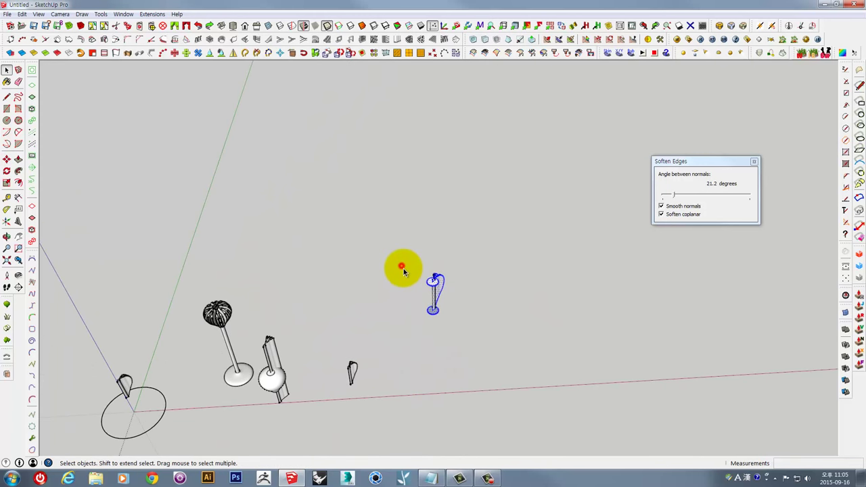
pyautogui.moveTo(384, 245); pyautogui.dragTo(545, 380)
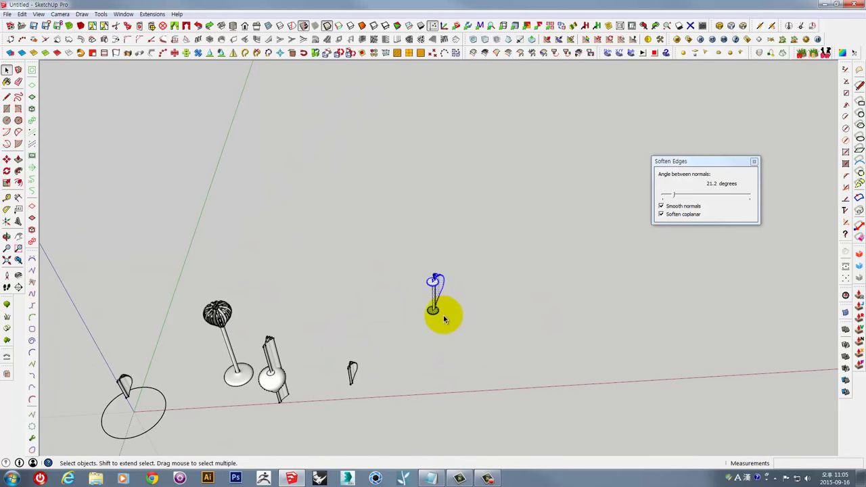
pyautogui.press('Delete')
# - Zoom toward the large circle and select the small curved profile beside it
pyautogui.scroll(2, 266, 357)
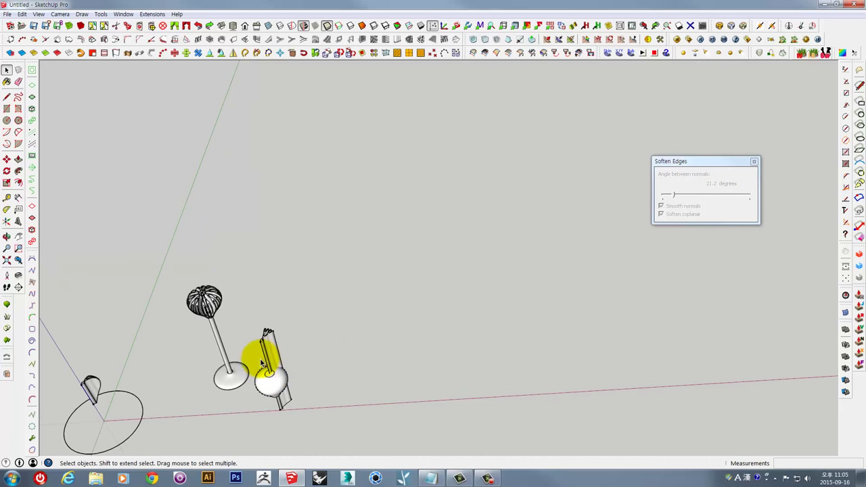
pyautogui.scroll(2, 296, 356)
pyautogui.moveTo(667, 290)
pyautogui.mouseDown(button='middle')
pyautogui.moveTo(439, 277)
pyautogui.moveTo(412, 318)
pyautogui.moveTo(422, 289)
pyautogui.moveTo(502, 241)
pyautogui.moveTo(532, 318)
pyautogui.moveTo(522, 347)
pyautogui.moveTo(493, 287)
pyautogui.moveTo(482, 290)
pyautogui.moveTo(491, 233)
pyautogui.moveTo(489, 261)
pyautogui.moveTo(456, 251)
pyautogui.moveTo(439, 214)
pyautogui.mouseUp(button='middle')
pyautogui.scroll(3, 420, 286)
pyautogui.scroll(-3, 502, 240)
pyautogui.scroll(-2, 490, 230)
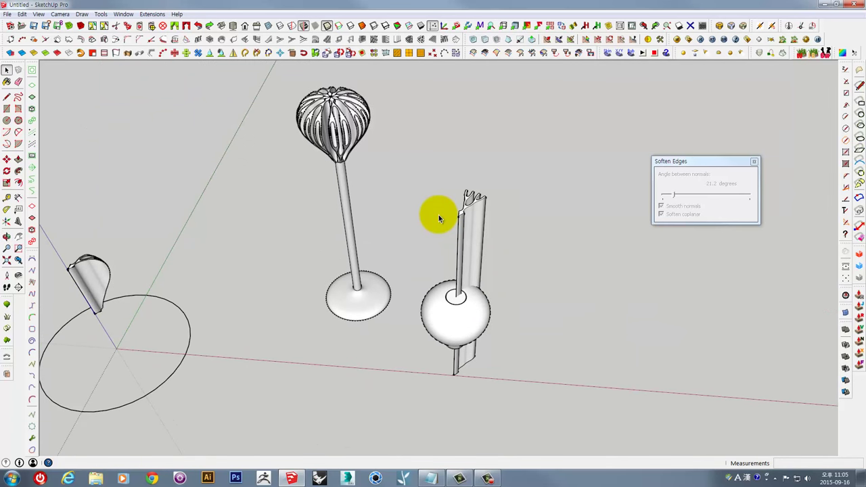
pyautogui.moveTo(438, 214); pyautogui.dragTo(454, 240, button='middle')
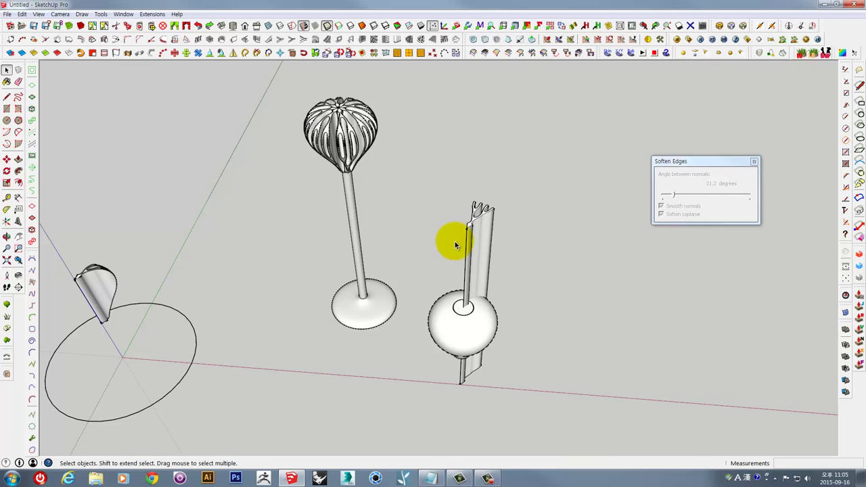
pyautogui.moveTo(460, 299)
pyautogui.mouseDown(button='middle')
pyautogui.moveTo(483, 277)
pyautogui.moveTo(498, 146)
pyautogui.moveTo(521, 349)
pyautogui.moveTo(514, 346)
pyautogui.mouseUp(button='middle')
pyautogui.moveTo(500, 301)
pyautogui.mouseDown(button='middle')
pyautogui.moveTo(505, 270)
pyautogui.moveTo(464, 264)
pyautogui.moveTo(530, 276)
pyautogui.mouseUp(button='middle')
pyautogui.scroll(3, 317, 301)
pyautogui.scroll(2, 317, 300)
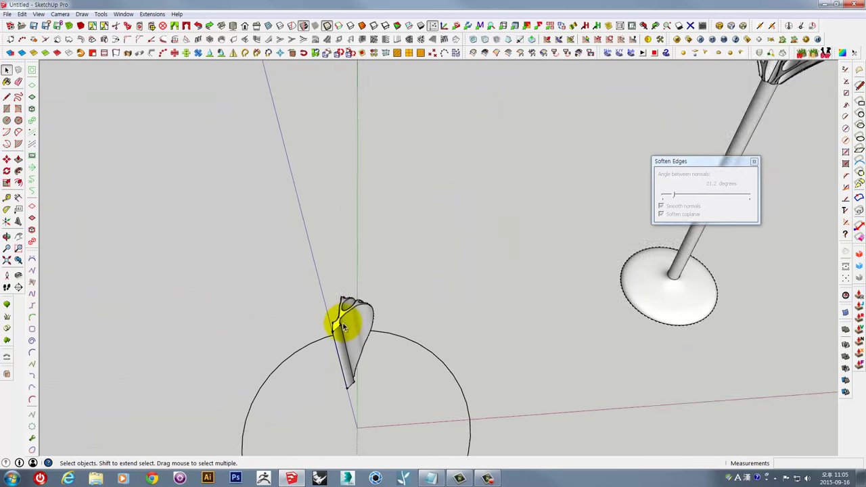
pyautogui.scroll(2, 340, 319)
pyautogui.scroll(2, 344, 319)
pyautogui.click(368, 335)
# - Orbit around the scene to view the selected profile among the other models
pyautogui.moveTo(367, 337)
pyautogui.mouseDown(button='middle')
pyautogui.moveTo(354, 180)
pyautogui.moveTo(403, 304)
pyautogui.moveTo(425, 284)
pyautogui.moveTo(362, 341)
pyautogui.moveTo(471, 307)
pyautogui.moveTo(344, 331)
pyautogui.moveTo(325, 247)
pyautogui.mouseUp(button='middle')
pyautogui.scroll(-2, 403, 299)
pyautogui.scroll(-2, 347, 325)
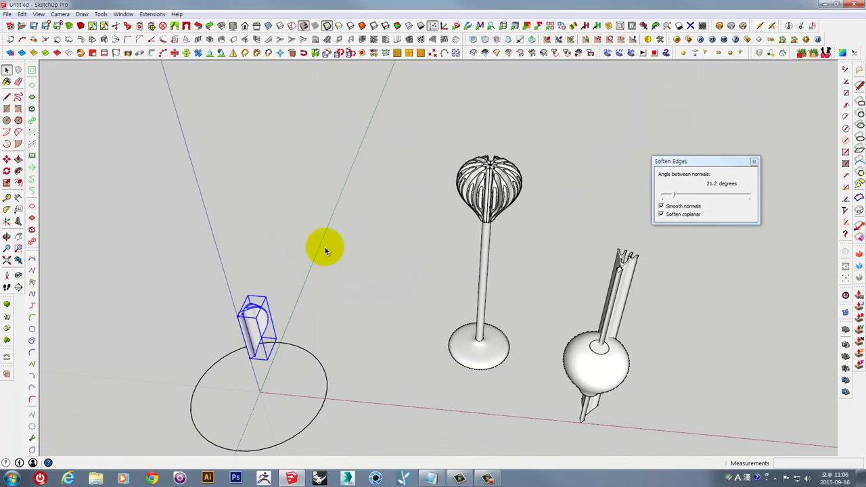
pyautogui.scroll(-2, 326, 252)
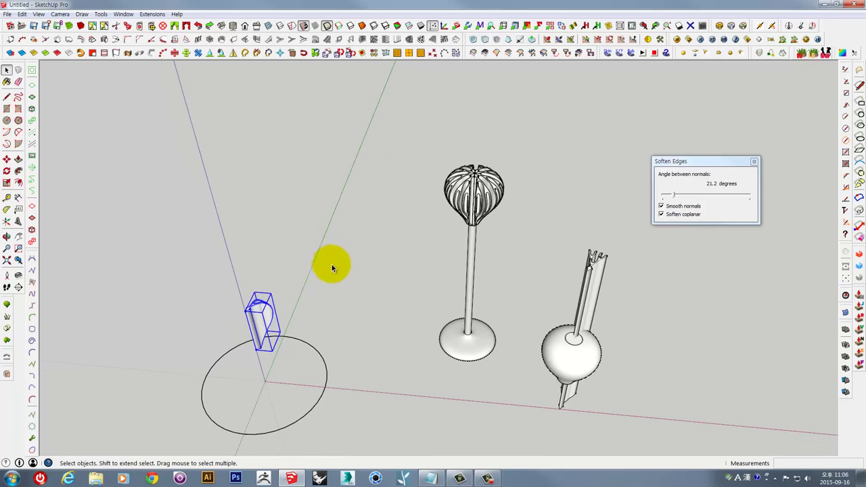
pyautogui.scroll(-1, 331, 264)
pyautogui.moveTo(464, 268)
pyautogui.mouseDown(button='middle')
pyautogui.moveTo(444, 253)
pyautogui.moveTo(500, 253)
pyautogui.mouseUp(button='middle')
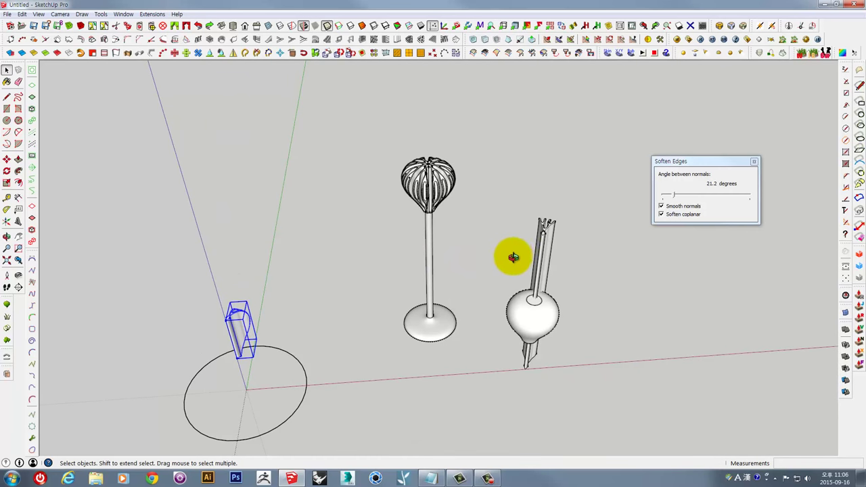
pyautogui.moveTo(499, 253)
pyautogui.mouseDown(button='middle')
pyautogui.moveTo(456, 382)
pyautogui.moveTo(412, 363)
pyautogui.moveTo(304, 232)
pyautogui.moveTo(440, 172)
pyautogui.mouseUp(button='middle')
pyautogui.moveTo(301, 235)
pyautogui.mouseDown(button='middle')
pyautogui.moveTo(494, 232)
pyautogui.moveTo(479, 248)
pyautogui.moveTo(402, 251)
pyautogui.moveTo(561, 325)
pyautogui.mouseUp(button='middle')
pyautogui.scroll(3, 444, 276)
pyautogui.scroll(2, 464, 257)
pyautogui.scroll(2, 501, 245)
pyautogui.moveTo(424, 311)
pyautogui.mouseDown(button='middle')
pyautogui.moveTo(420, 249)
pyautogui.moveTo(399, 267)
pyautogui.moveTo(405, 251)
pyautogui.moveTo(411, 276)
pyautogui.moveTo(362, 282)
pyautogui.mouseUp(button='middle')
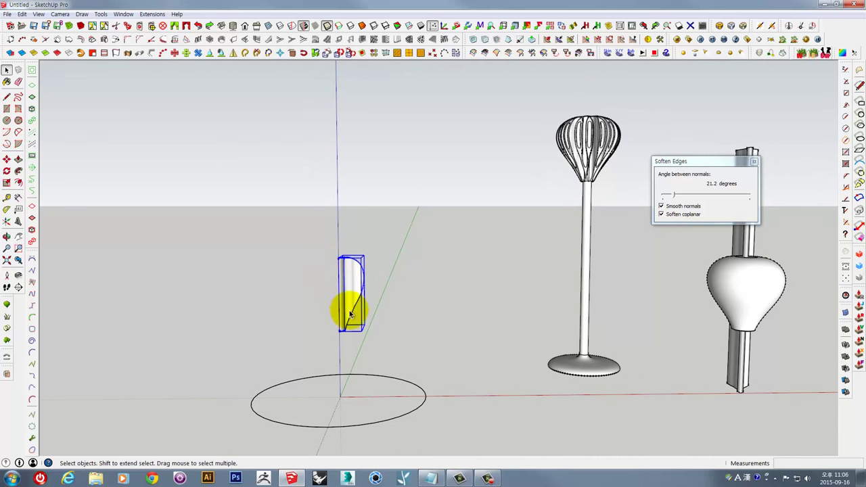
pyautogui.moveTo(349, 311)
pyautogui.mouseDown(button='middle')
pyautogui.moveTo(341, 285)
pyautogui.moveTo(131, 169)
pyautogui.mouseUp(button='middle')
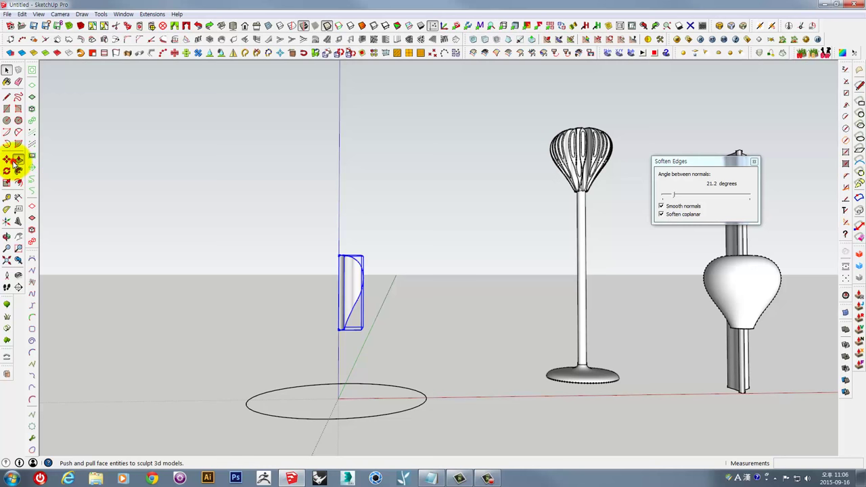
# - Begin moving the profile straight up the blue axis
pyautogui.press('space')
pyautogui.moveTo(310, 240); pyautogui.dragTo(385, 342)
pyautogui.moveTo(384, 343); pyautogui.dragTo(438, 305, button='middle')
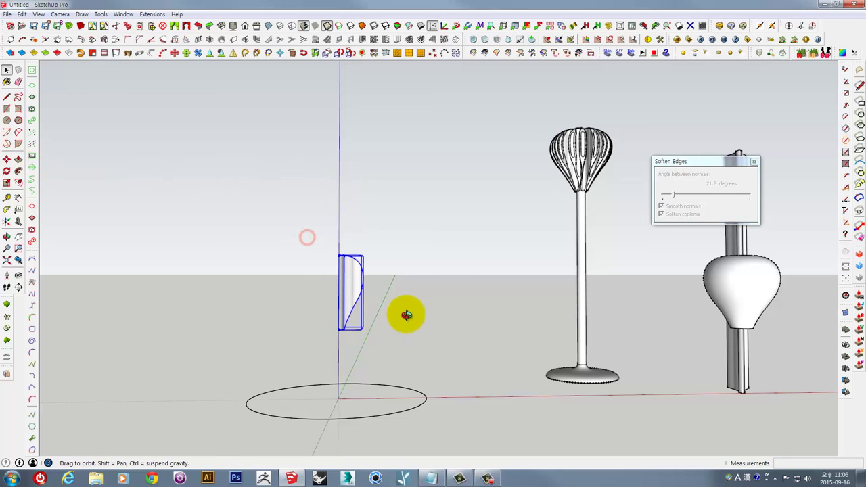
pyautogui.click(443, 296)
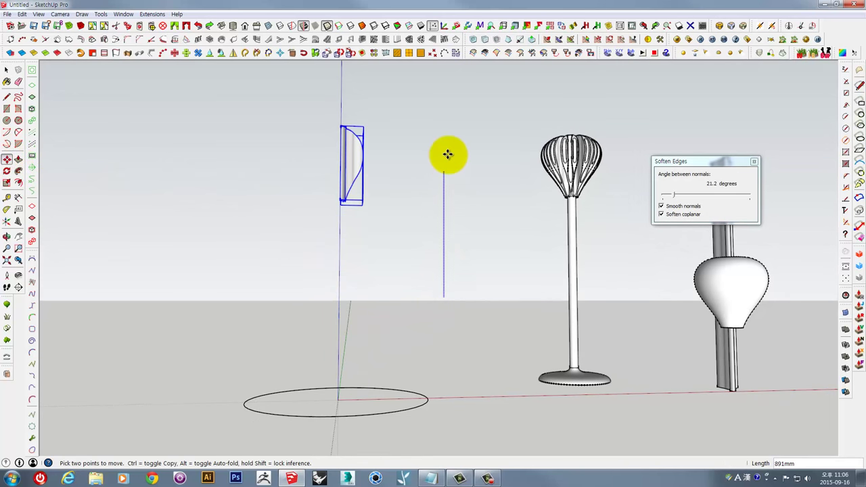
# - Place the lifted profile, then draw a tall rectangle up from the base circle's centre
pyautogui.click(448, 122)
pyautogui.click(7, 108)
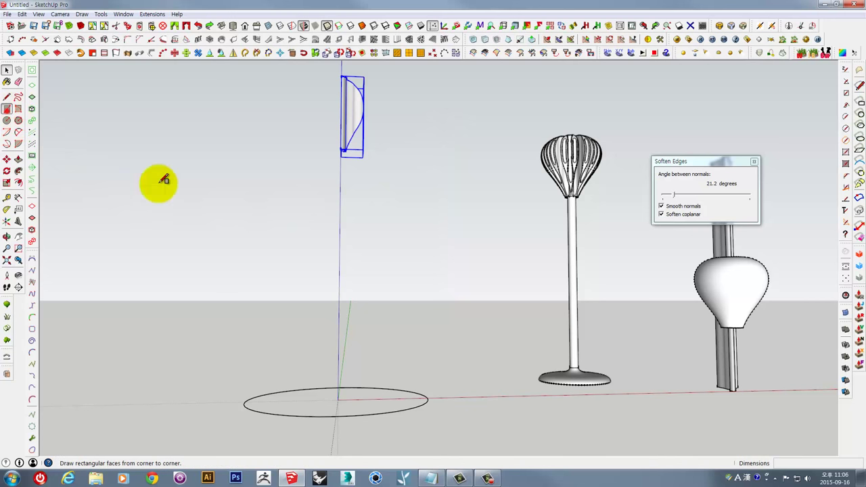
pyautogui.click(341, 396)
pyautogui.moveTo(363, 338); pyautogui.dragTo(387, 284, button='middle')
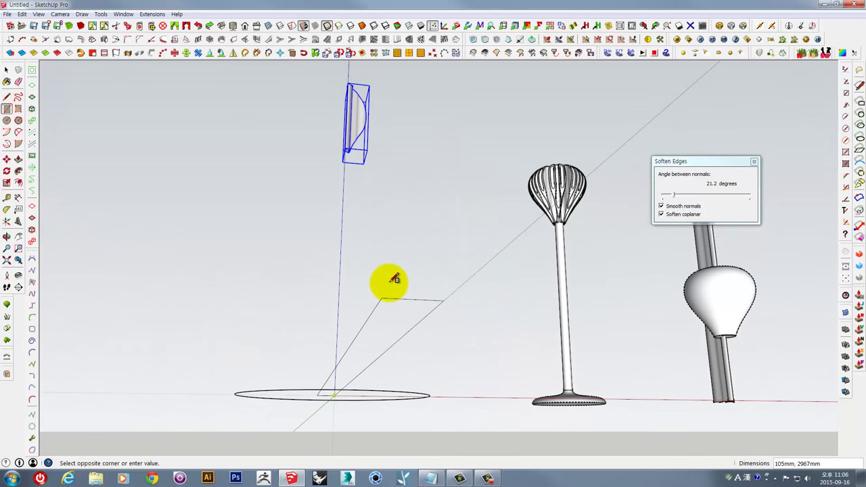
pyautogui.moveTo(357, 352); pyautogui.dragTo(375, 258, button='middle')
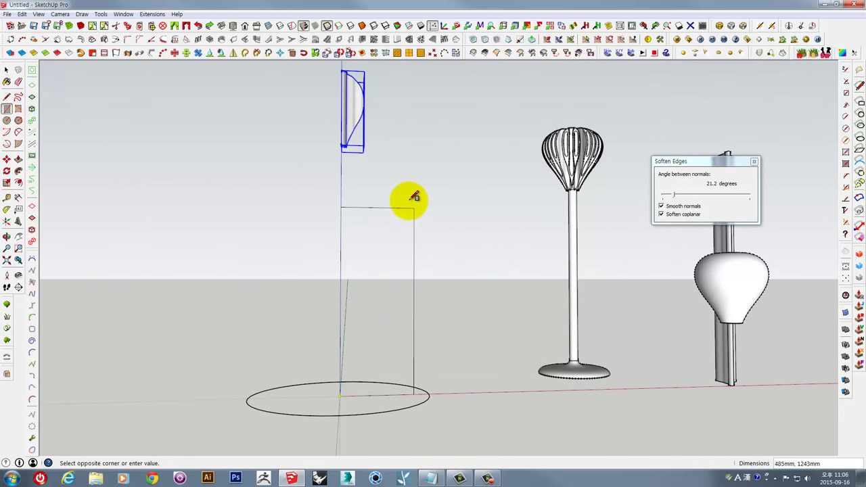
pyautogui.click(409, 163)
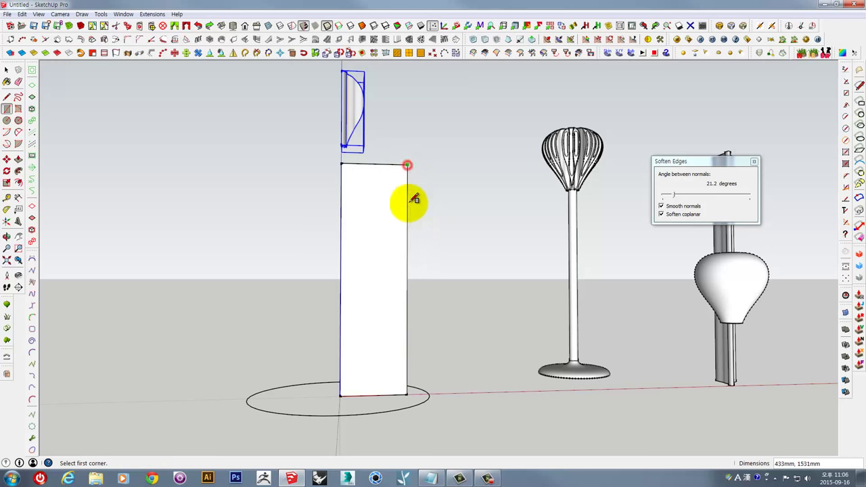
pyautogui.moveTo(413, 197); pyautogui.dragTo(338, 275, button='middle')
pyautogui.press('space')
# - Draw a vertical line partway down inside the rectangle
pyautogui.click(9, 98)
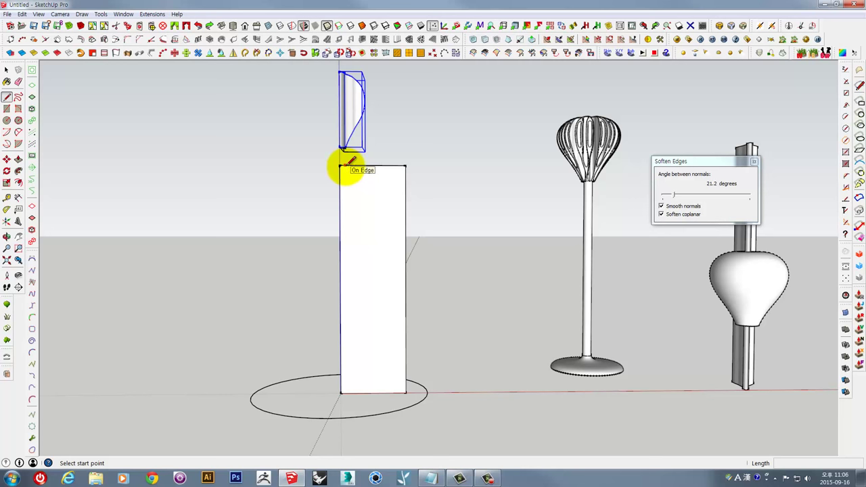
pyautogui.scroll(2, 346, 164)
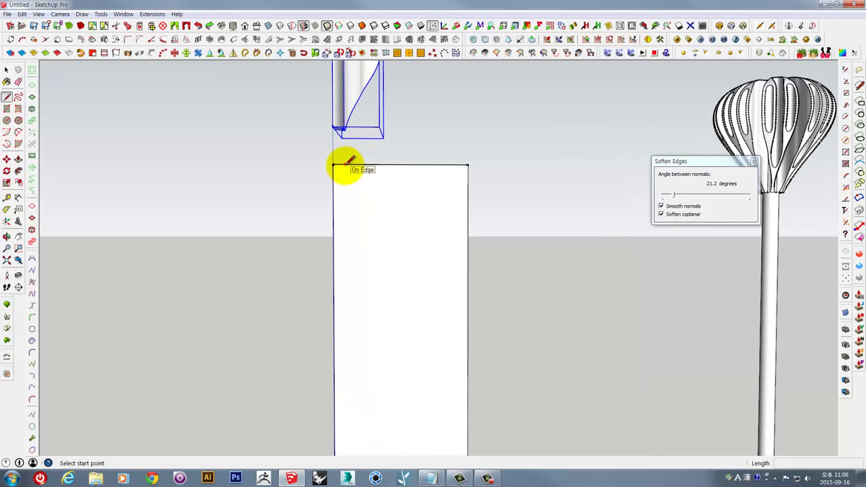
pyautogui.keyDown('shift'); pyautogui.moveTo(350, 387); pyautogui.dragTo(354, 313, button='middle'); pyautogui.keyUp('shift')
pyautogui.click(359, 314)
pyautogui.press('space')
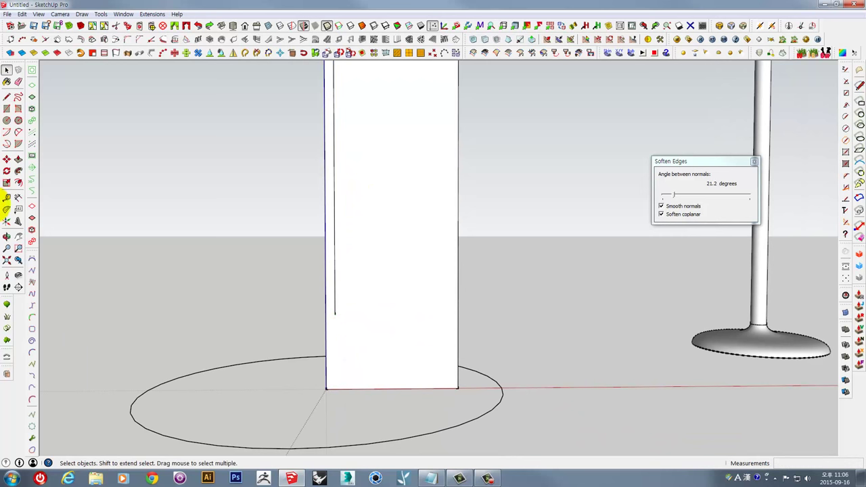
# - Draw a Classic Bezier curve from the vertical line's lower end to the rectangle's bottom-right corner
pyautogui.click(31, 260)
pyautogui.scroll(3, 329, 329)
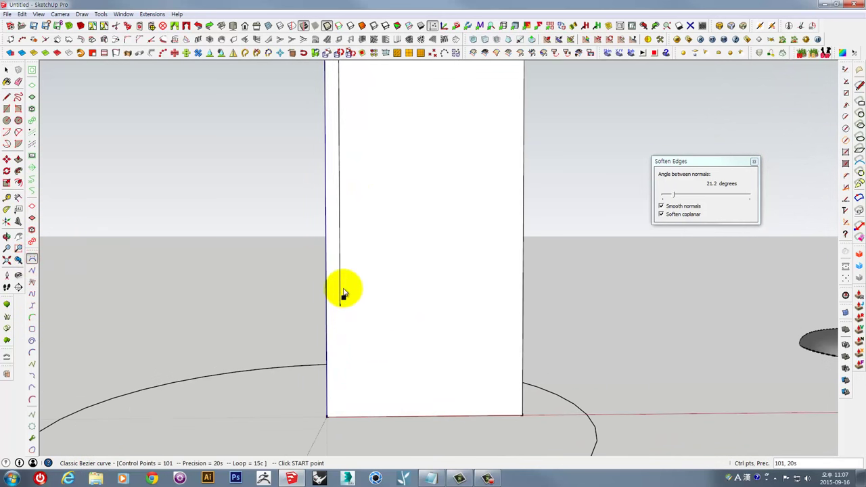
pyautogui.click(341, 306)
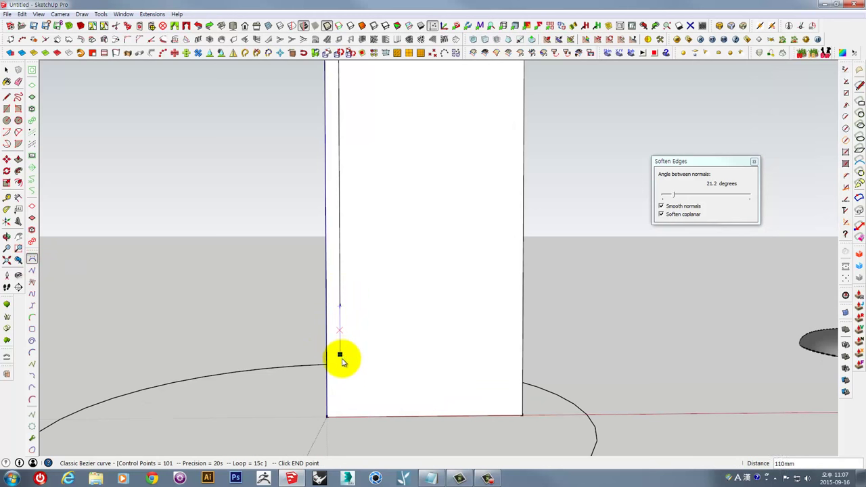
pyautogui.click(522, 415)
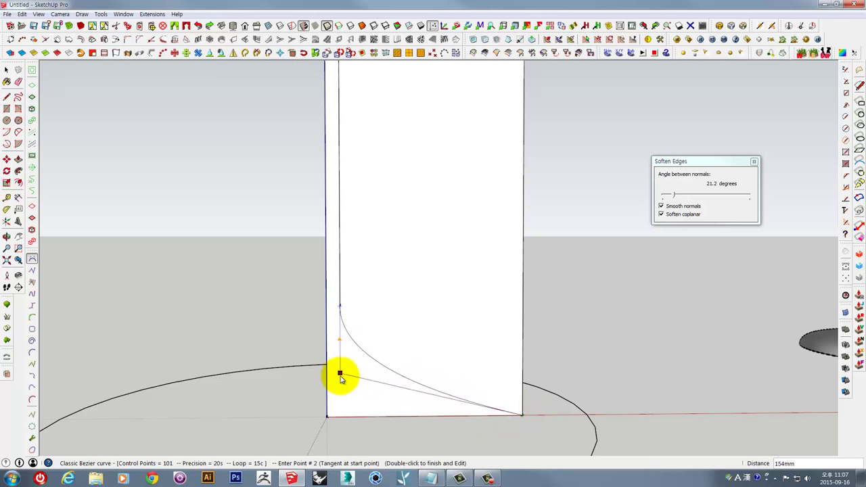
pyautogui.click(341, 416)
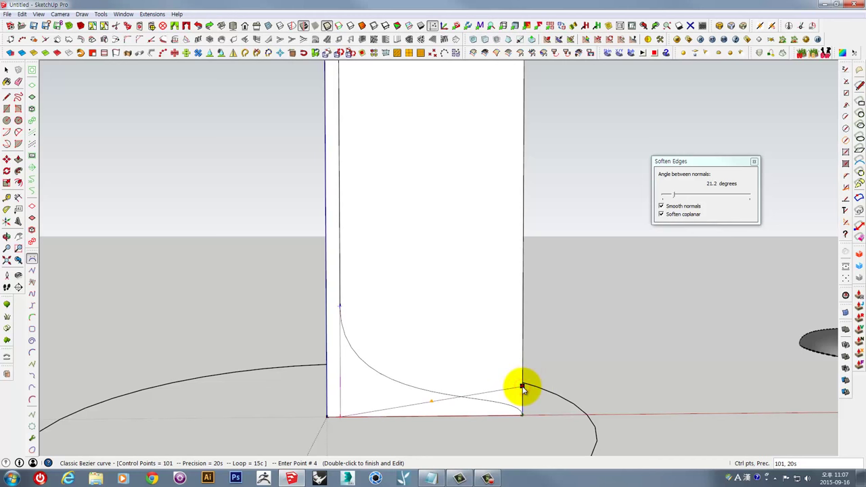
pyautogui.doubleClick(522, 387)
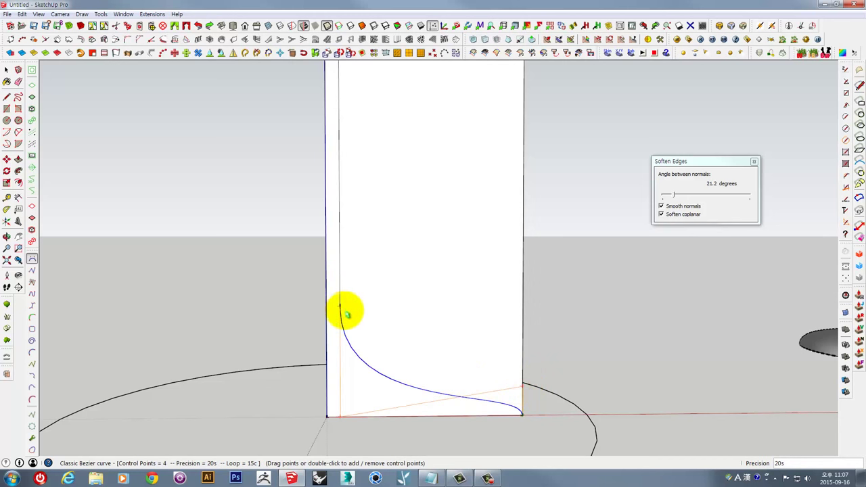
pyautogui.click(574, 271)
pyautogui.moveTo(487, 323)
pyautogui.mouseDown(button='middle')
pyautogui.moveTo(433, 332)
pyautogui.moveTo(541, 264)
pyautogui.mouseUp(button='middle')
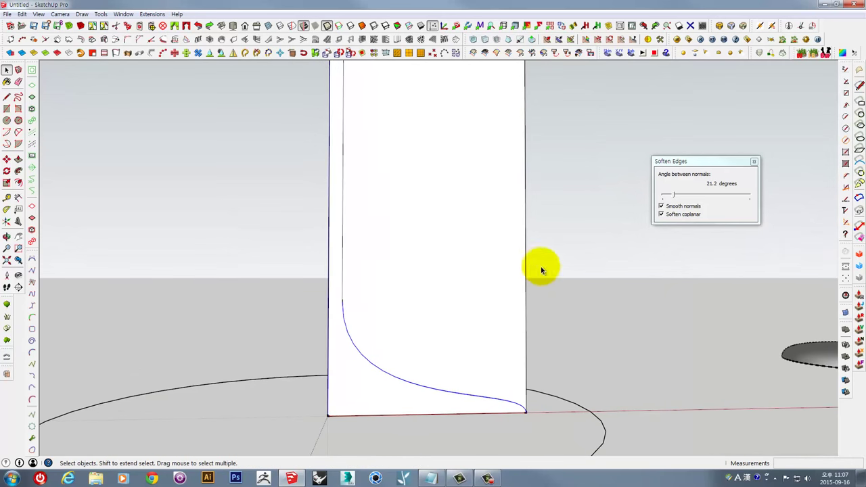
# - Trim away the excess part of the tall face, leaving the thin curved profile
pyautogui.click(508, 259)
pyautogui.scroll(-3, 509, 259)
pyautogui.scroll(3, 522, 207)
pyautogui.scroll(-3, 493, 303)
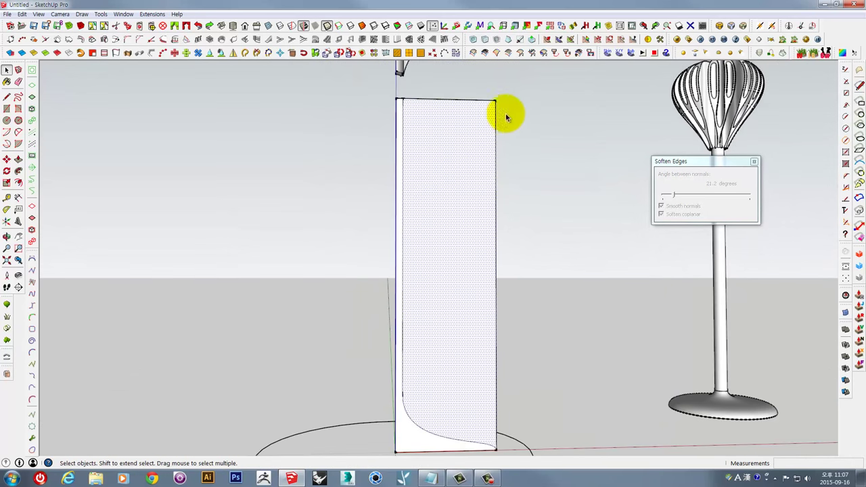
pyautogui.moveTo(507, 90); pyautogui.dragTo(480, 157)
pyautogui.click(427, 290)
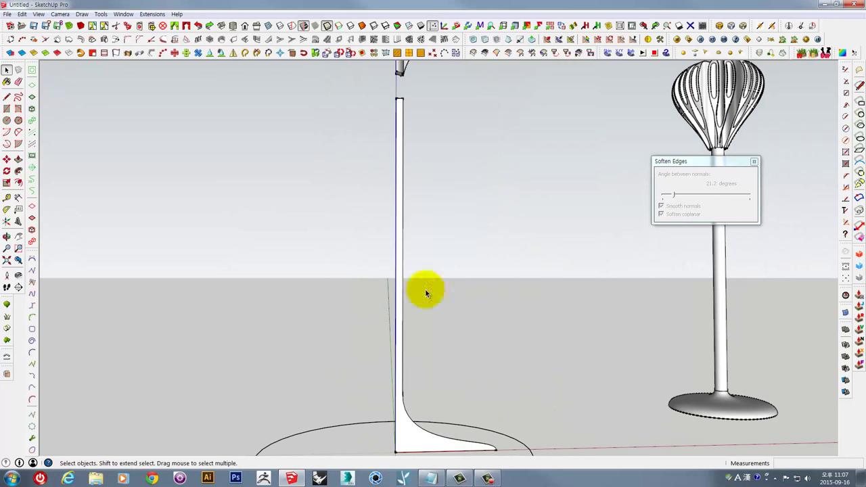
# - Sweep the profile around the base circle with Follow Me into a flared-foot stem
pyautogui.scroll(3, 442, 390)
pyautogui.moveTo(464, 257); pyautogui.dragTo(415, 374, button='middle')
pyautogui.scroll(-2, 416, 374)
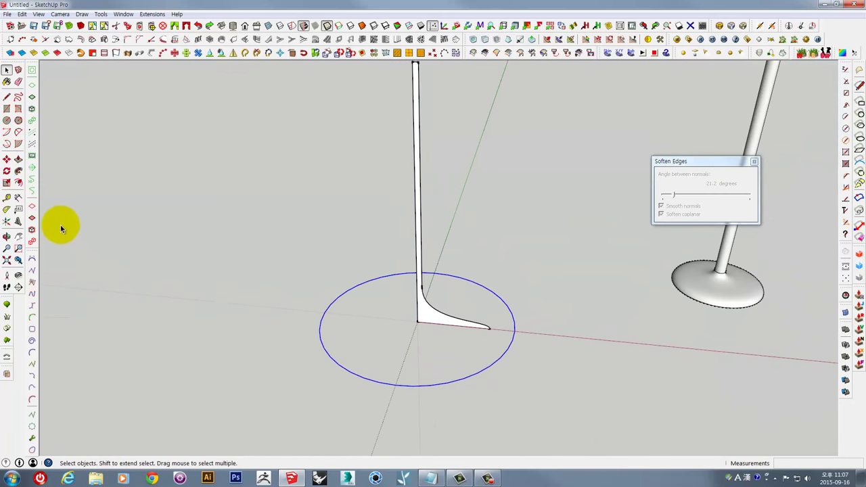
pyautogui.moveTo(423, 317); pyautogui.dragTo(421, 309)
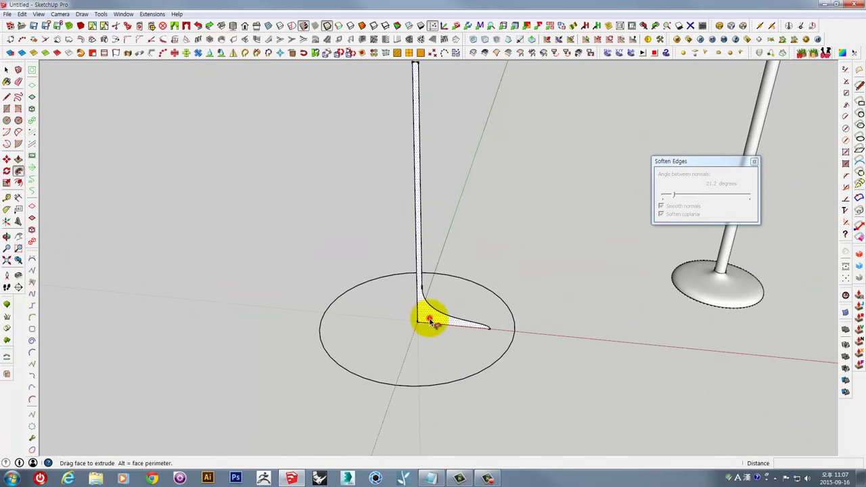
pyautogui.moveTo(421, 309)
pyautogui.mouseDown(button='middle')
pyautogui.moveTo(409, 366)
pyautogui.moveTo(452, 353)
pyautogui.mouseUp(button='middle')
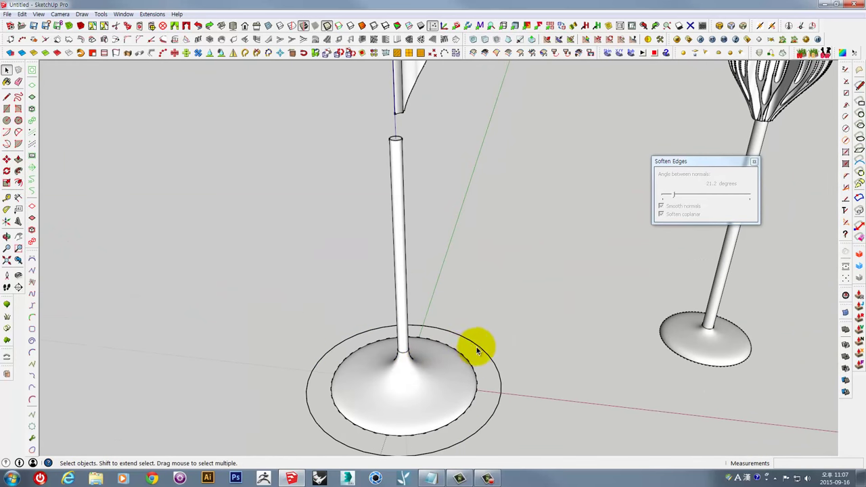
# - Rotate the fluted lamp head 45° about the top of the stem
pyautogui.click(399, 101)
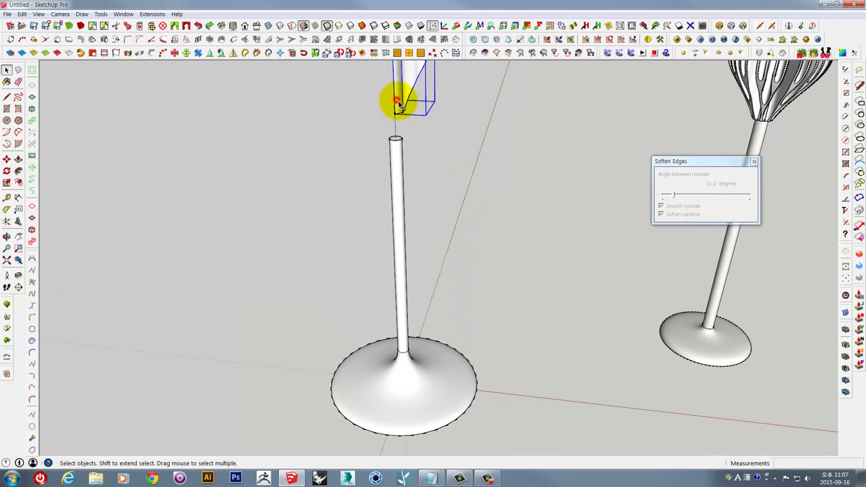
pyautogui.moveTo(400, 100)
pyautogui.mouseDown(button='middle')
pyautogui.moveTo(406, 232)
pyautogui.moveTo(399, 197)
pyautogui.mouseUp(button='middle')
pyautogui.scroll(2, 399, 198)
pyautogui.press('q')
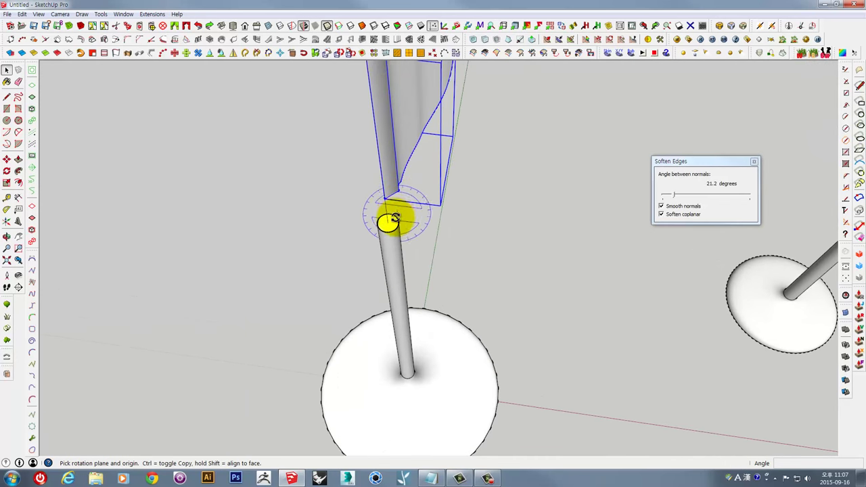
pyautogui.scroll(2, 387, 222)
pyautogui.click(387, 225)
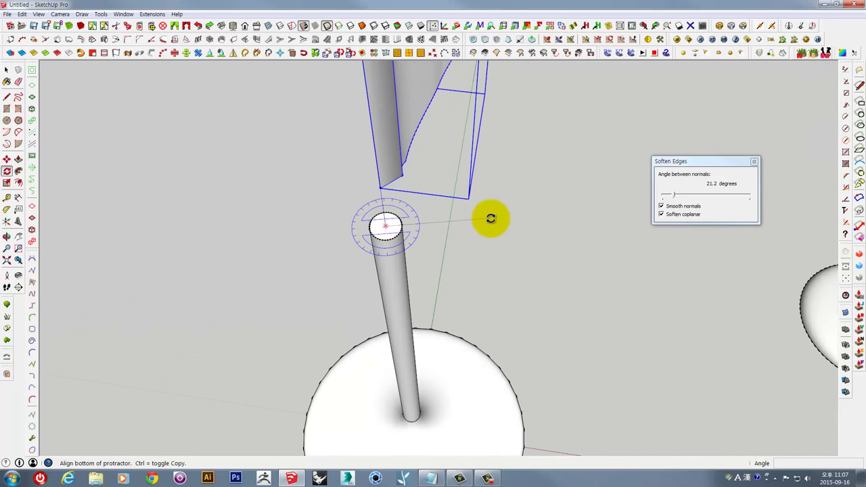
pyautogui.click(490, 218)
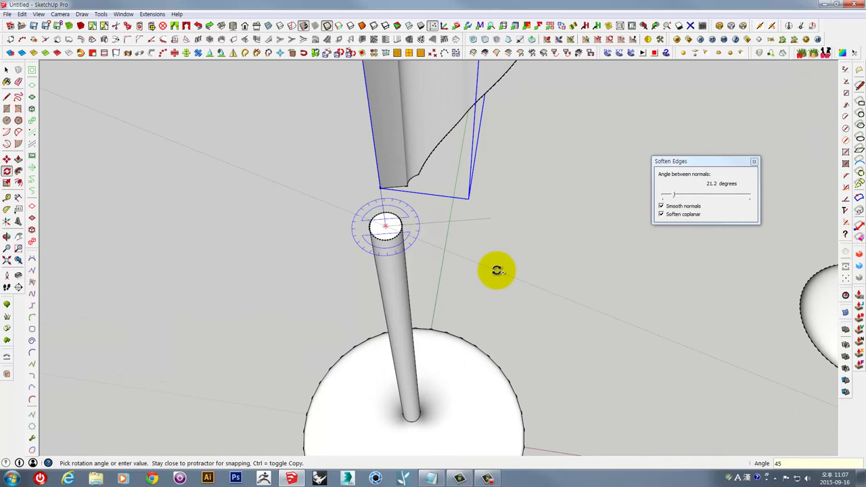
pyautogui.press('Return')
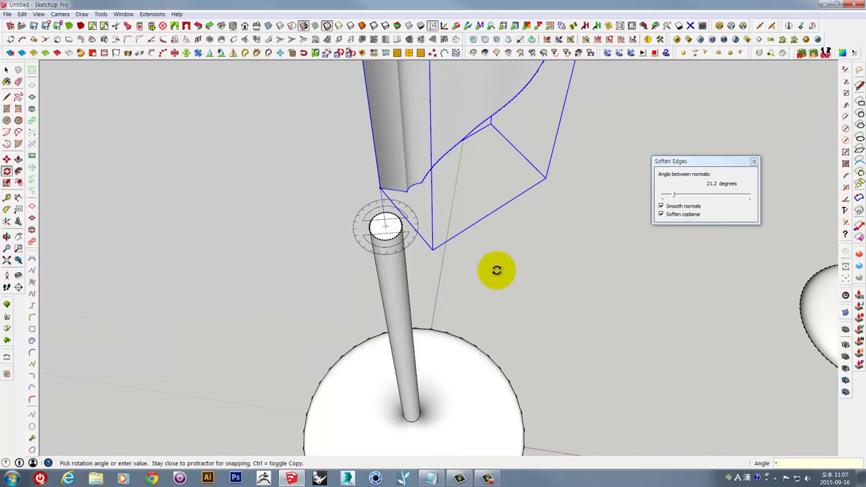
# - Switch to the front view and select the whole lamp head
pyautogui.scroll(-3, 501, 229)
pyautogui.moveTo(481, 232); pyautogui.dragTo(546, 85, button='middle')
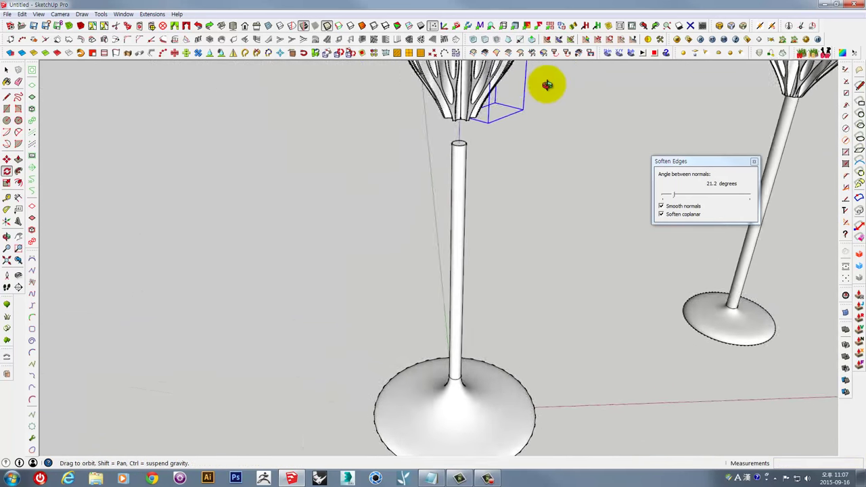
pyautogui.moveTo(502, 145)
pyautogui.mouseDown(button='middle')
pyautogui.moveTo(464, 193)
pyautogui.moveTo(452, 87)
pyautogui.mouseUp(button='middle')
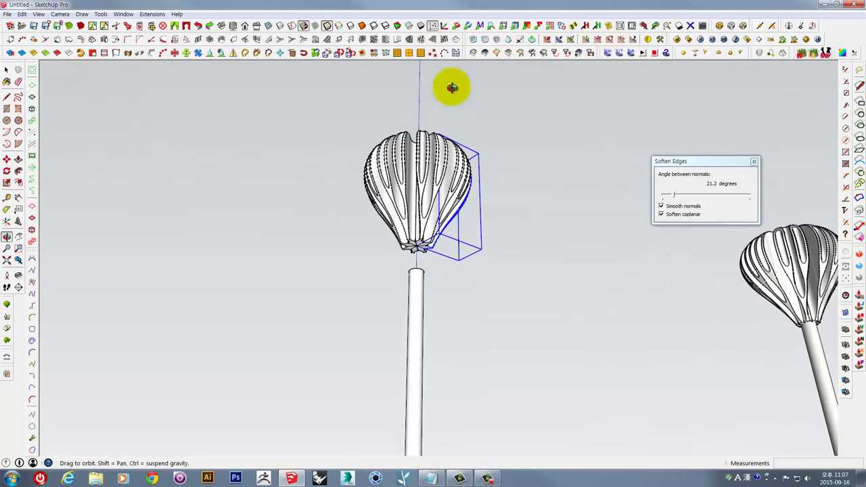
pyautogui.press('F3')
pyautogui.press('space')
pyautogui.moveTo(257, 233); pyautogui.dragTo(259, 233)
pyautogui.moveTo(266, 94); pyautogui.dragTo(412, 220)
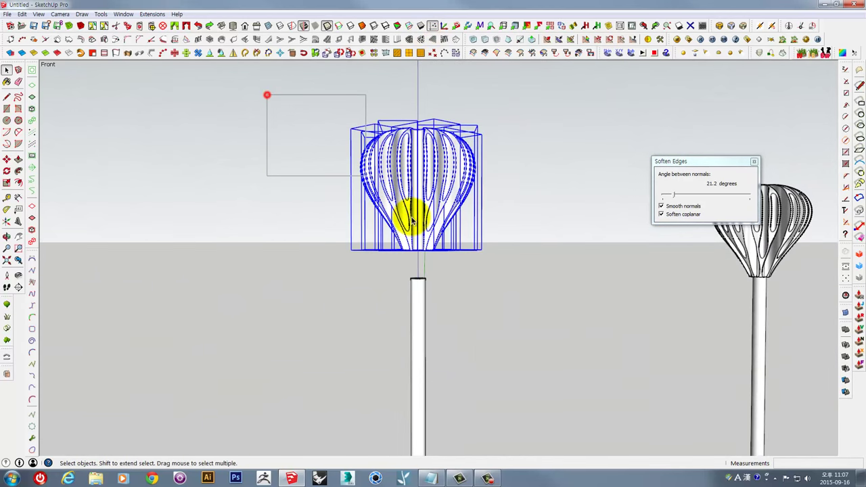
pyautogui.moveTo(497, 275); pyautogui.dragTo(504, 248, button='middle')
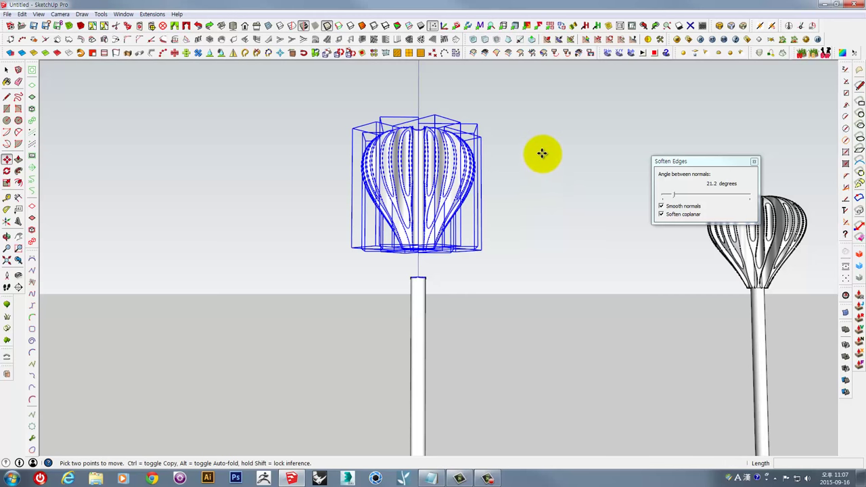
pyautogui.click(545, 155)
pyautogui.press('space')
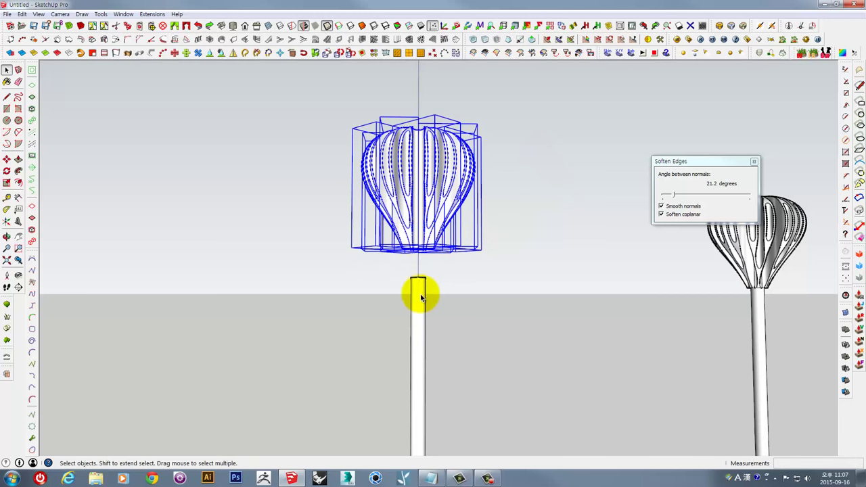
# - Make the stem into a group
pyautogui.click(420, 292)
pyautogui.rightClick(426, 295)
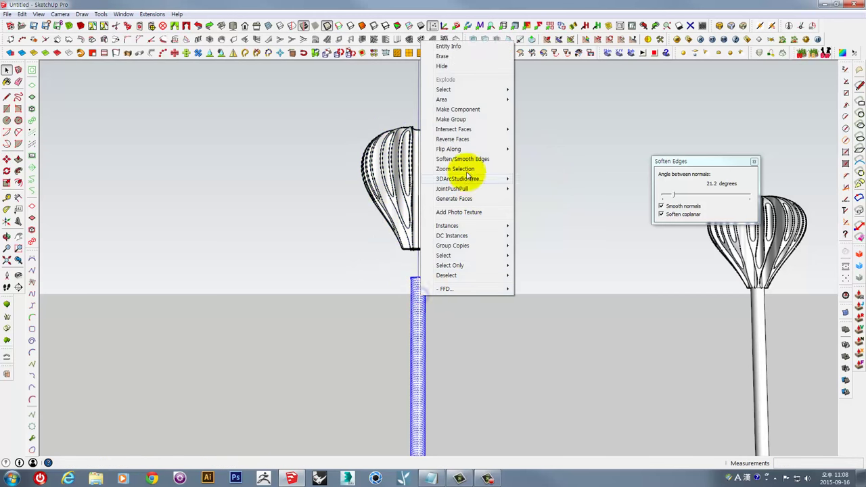
pyautogui.click(456, 120)
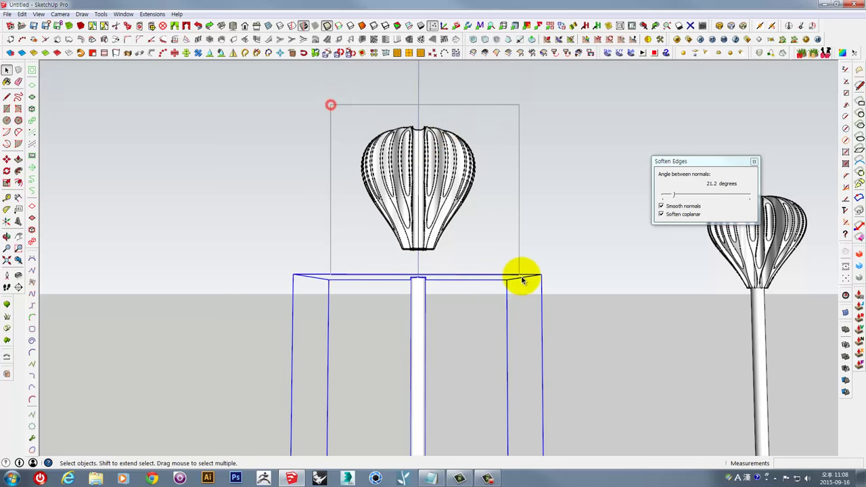
# - Lower the lamp head onto the top of the stem
pyautogui.moveTo(522, 280); pyautogui.dragTo(521, 278)
pyautogui.press('m')
pyautogui.click(524, 115)
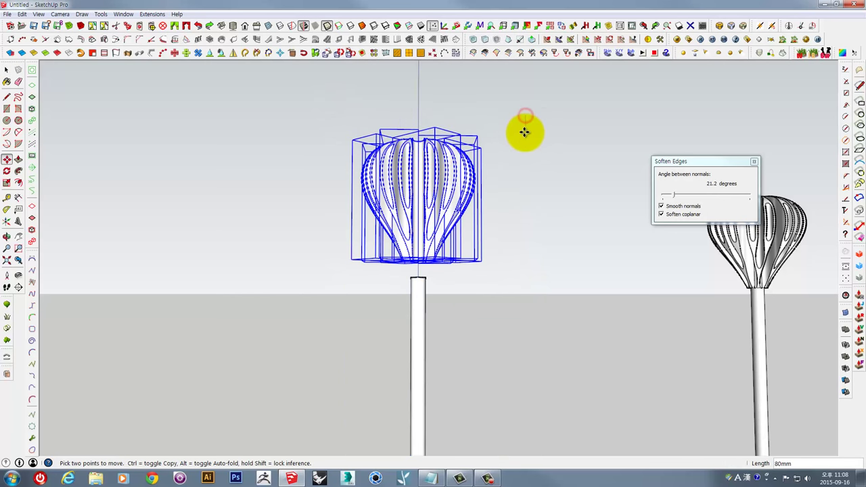
pyautogui.scroll(-2, 547, 299)
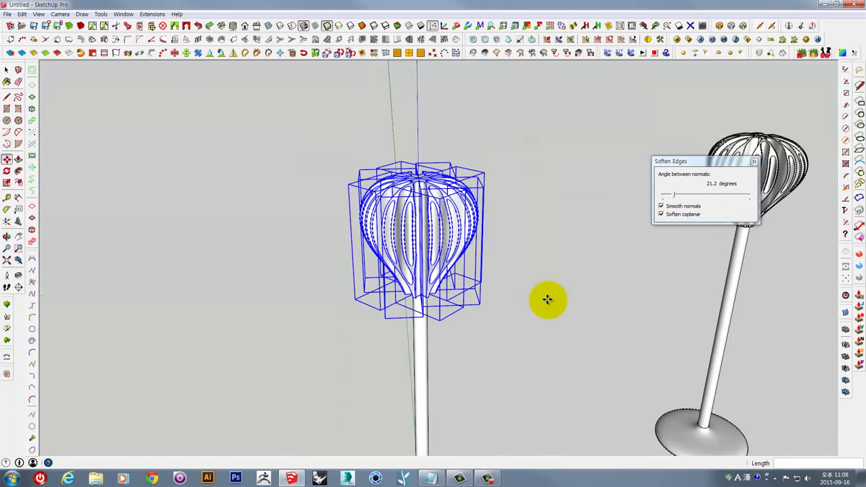
pyautogui.click(543, 294)
pyautogui.moveTo(543, 294)
pyautogui.mouseDown(button='middle')
pyautogui.moveTo(419, 230)
pyautogui.moveTo(408, 311)
pyautogui.moveTo(342, 358)
pyautogui.moveTo(352, 350)
pyautogui.mouseUp(button='middle')
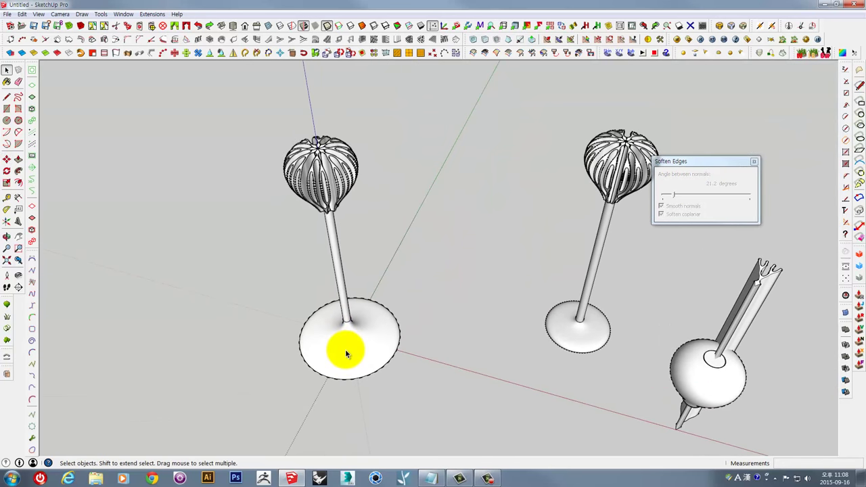
pyautogui.moveTo(338, 338)
pyautogui.mouseDown(button='middle')
pyautogui.moveTo(354, 318)
pyautogui.moveTo(397, 325)
pyautogui.moveTo(472, 311)
pyautogui.mouseUp(button='middle')
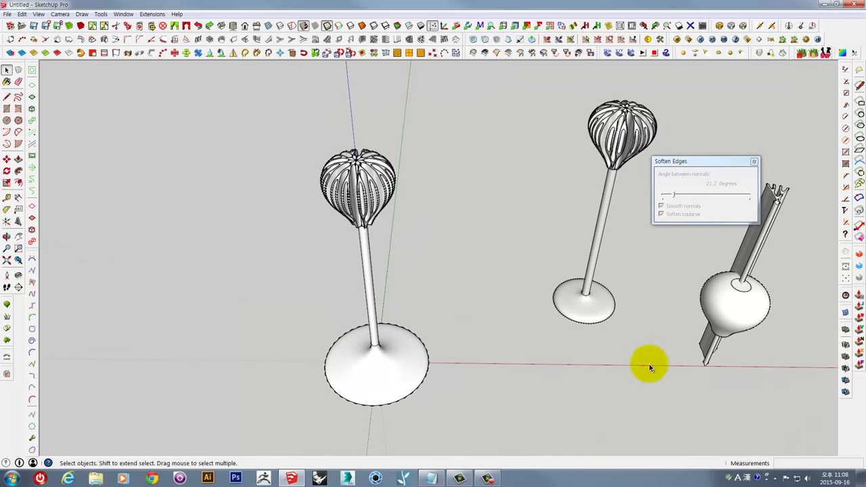